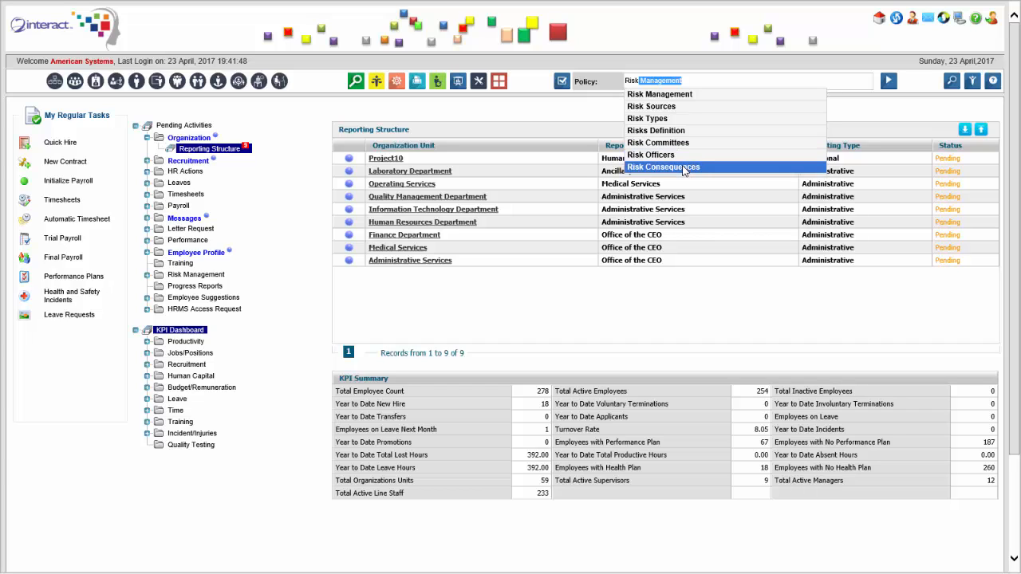
Search the policies for "risk" and open the Risk Management general setup.
click(684, 168)
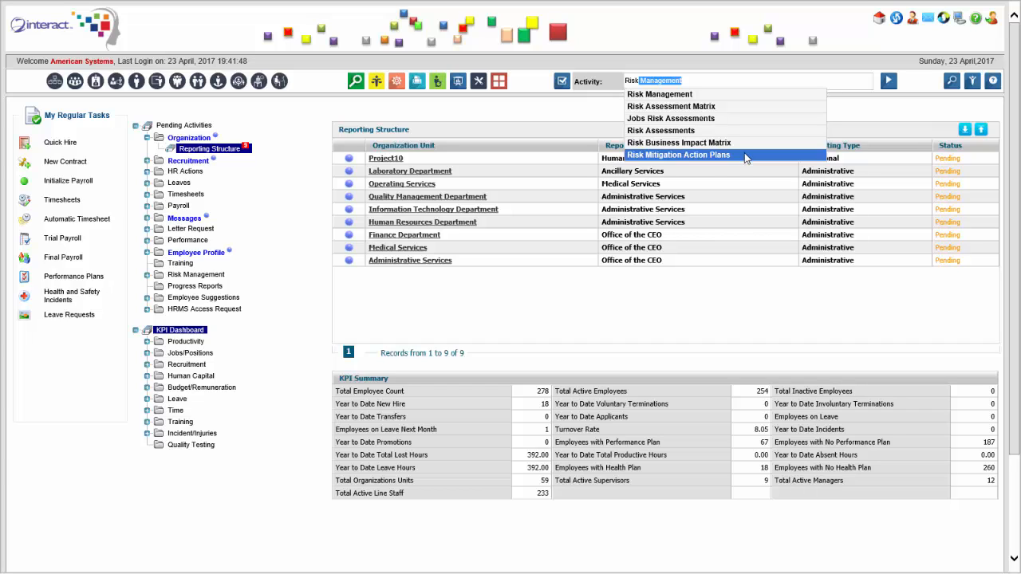
key(Return)
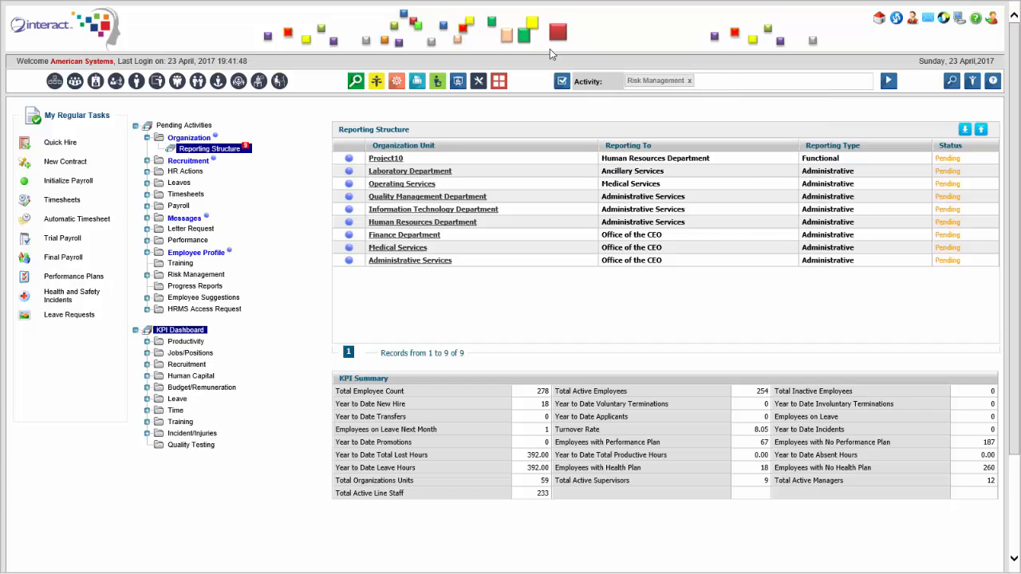
click(378, 84)
text(risk)
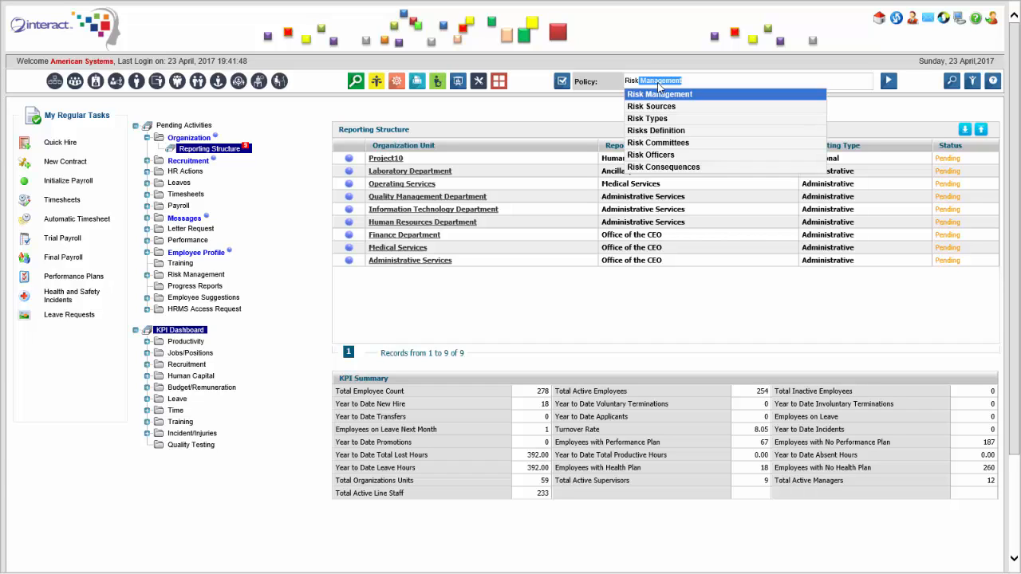
click(661, 92)
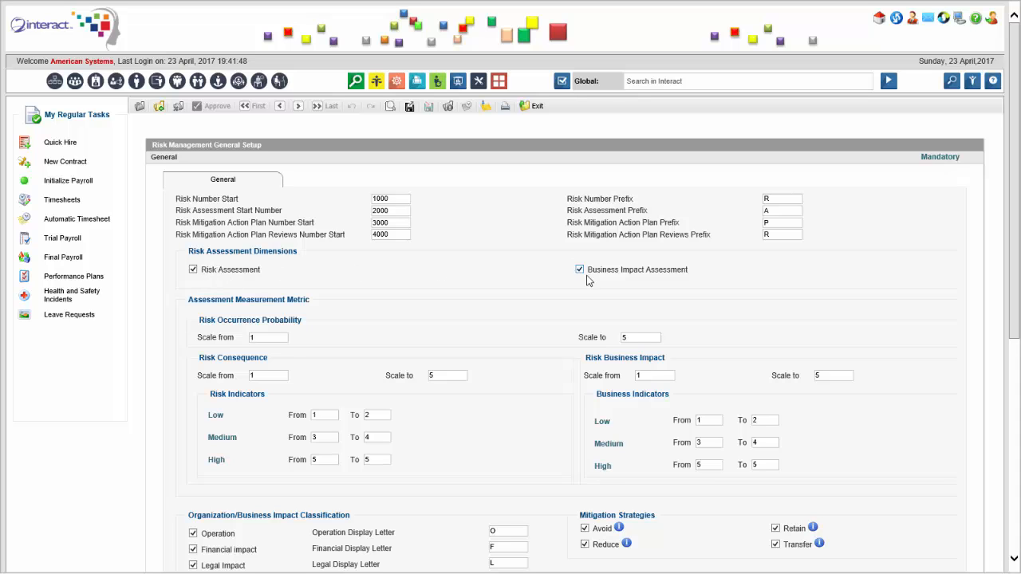
Examine the assessment dimensions, measurement scales and business impact classification in the Risk Management general setup.
scroll(422, 298, down, 1)
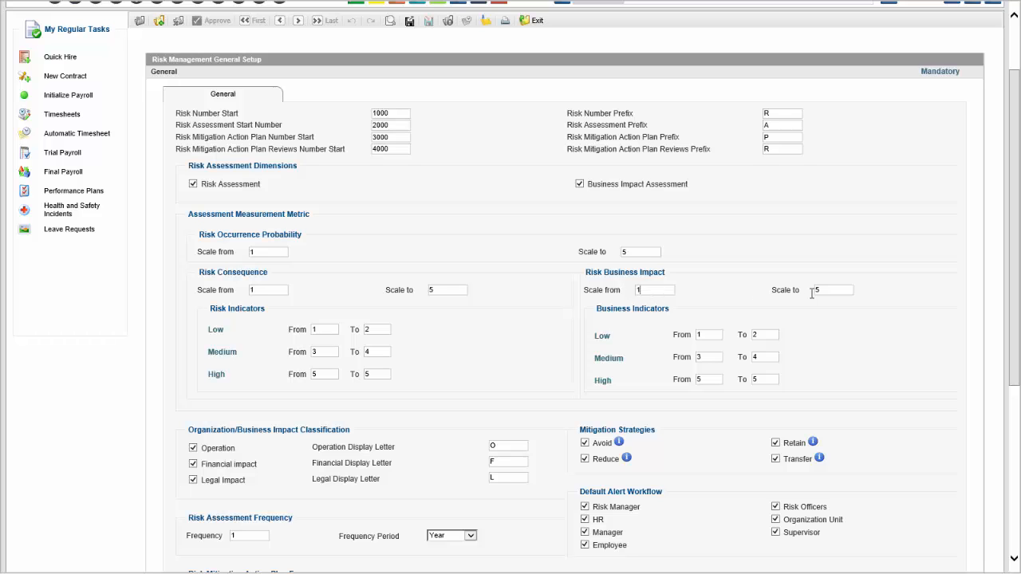
scroll(621, 356, down, 3)
scroll(620, 356, down, 1)
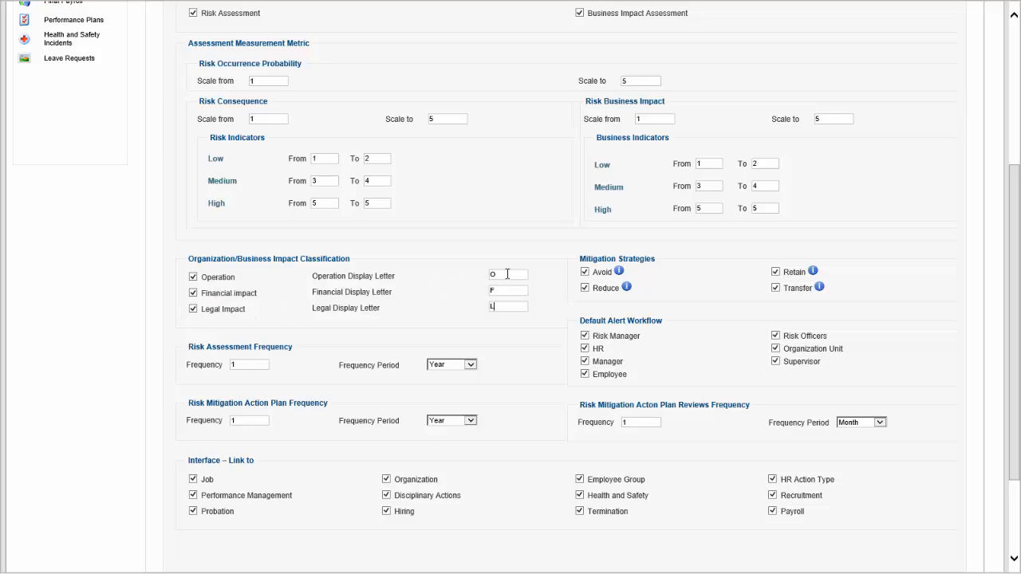
click(503, 308)
scroll(499, 335, down, 3)
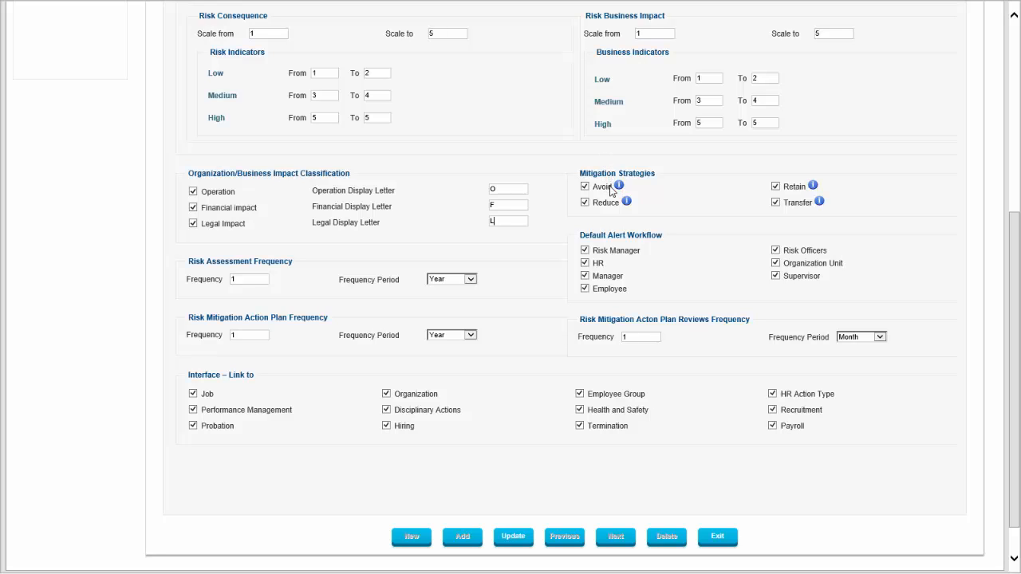
View the explanations of the mitigation strategies and the period options offered for Risk Assessment Frequency.
mouse_move(620, 186)
mouse_move(811, 187)
mouse_move(819, 203)
click(471, 283)
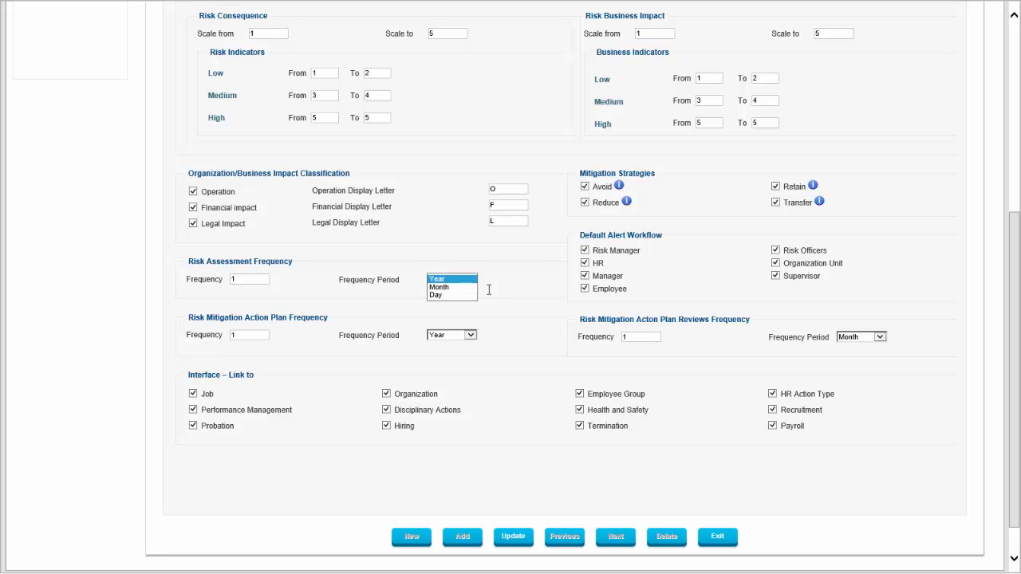
click(512, 288)
click(476, 290)
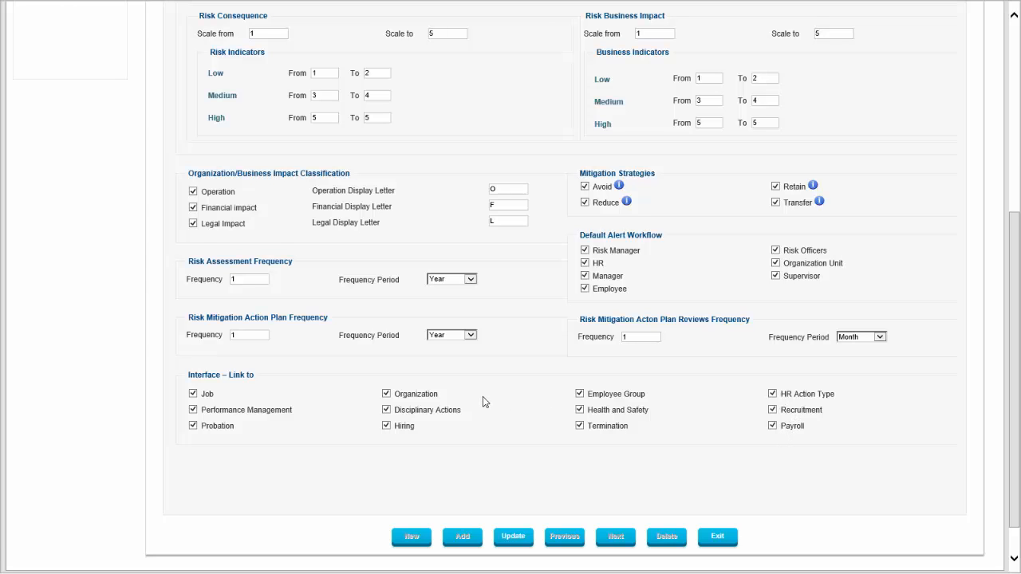
Search the policies for "risk" and open the Risk Sources policy.
scroll(482, 396, up, 2)
scroll(426, 427, up, 6)
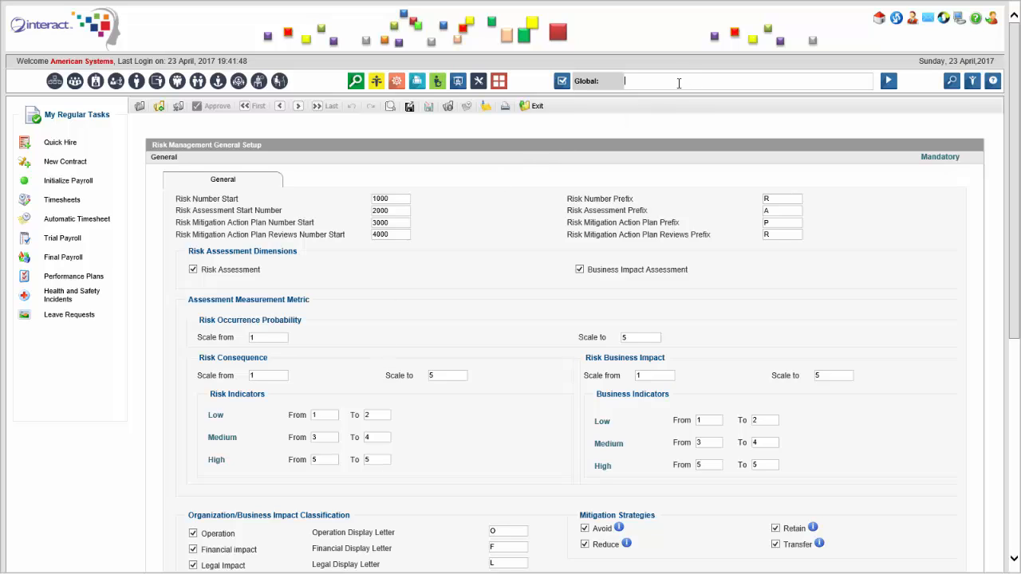
click(612, 103)
click(675, 83)
text(r)
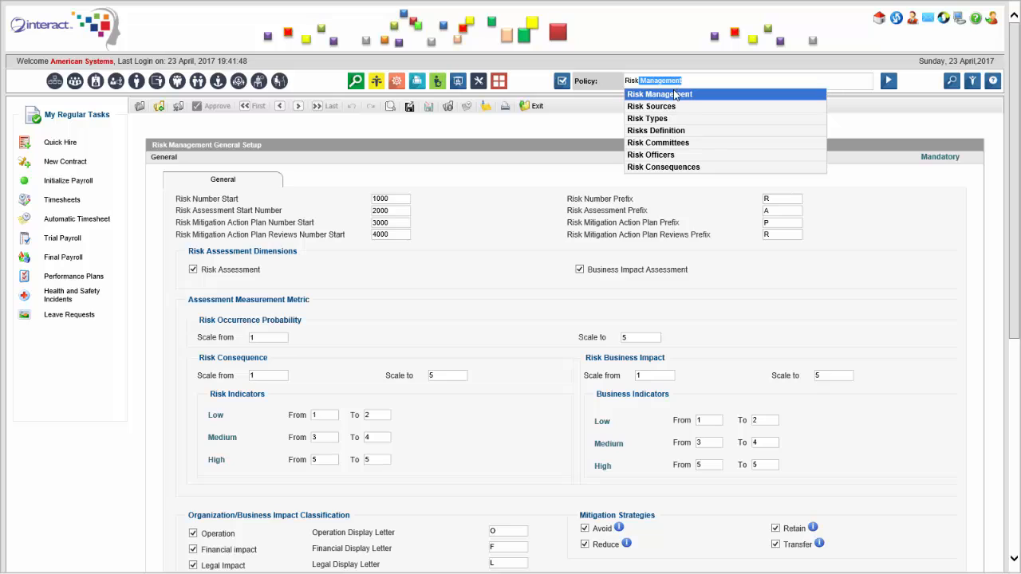
click(680, 108)
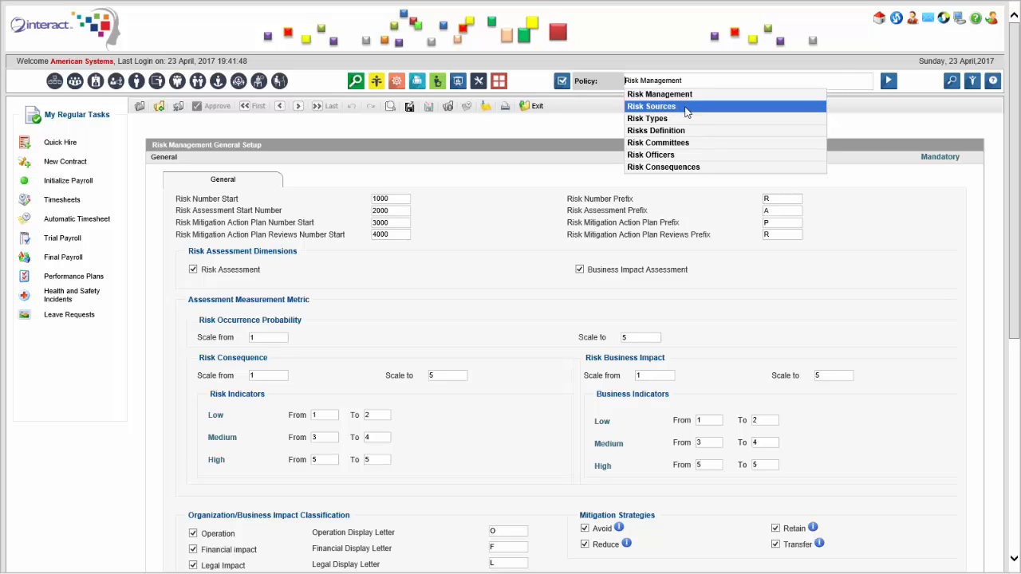
click(888, 83)
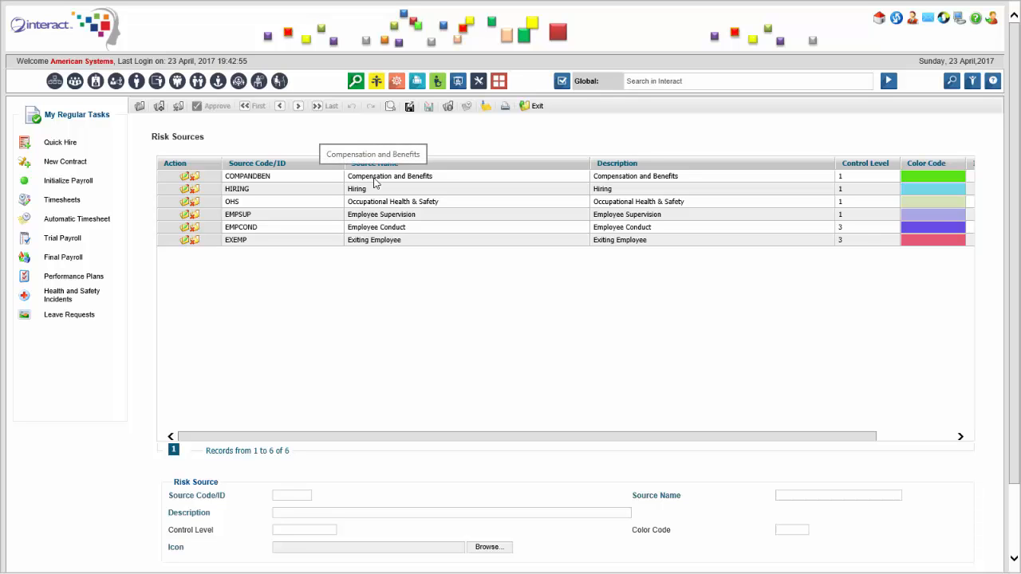
Examine the list of risk sources and the fields of the Risk Source entry form.
scroll(367, 355, down, 2)
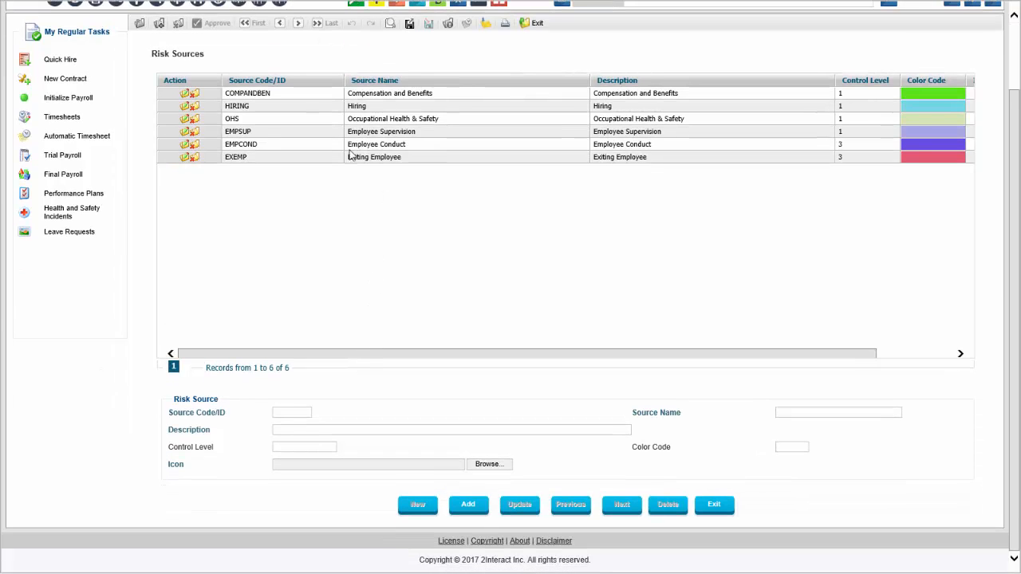
scroll(396, 154, up, 2)
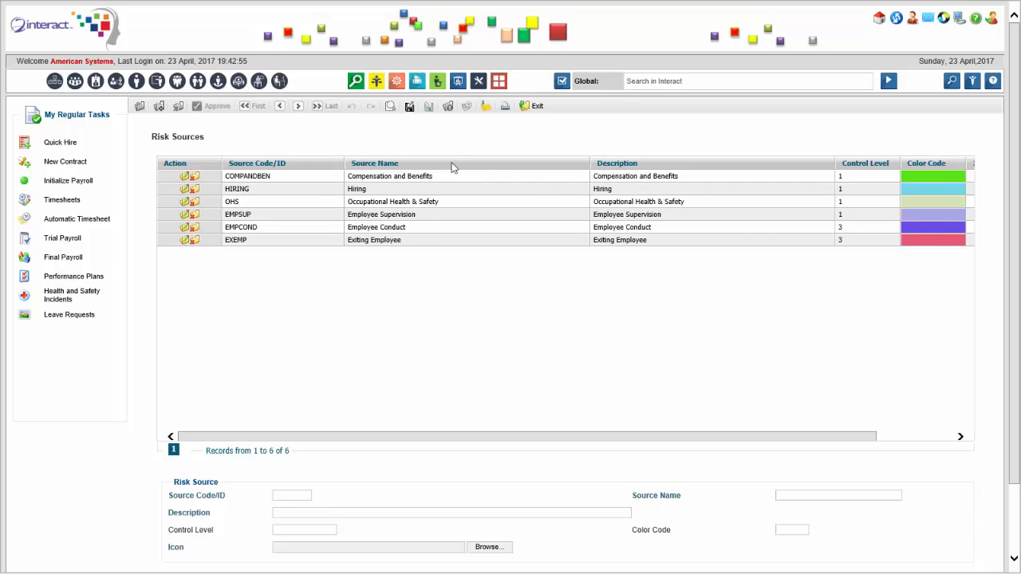
scroll(316, 333, down, 2)
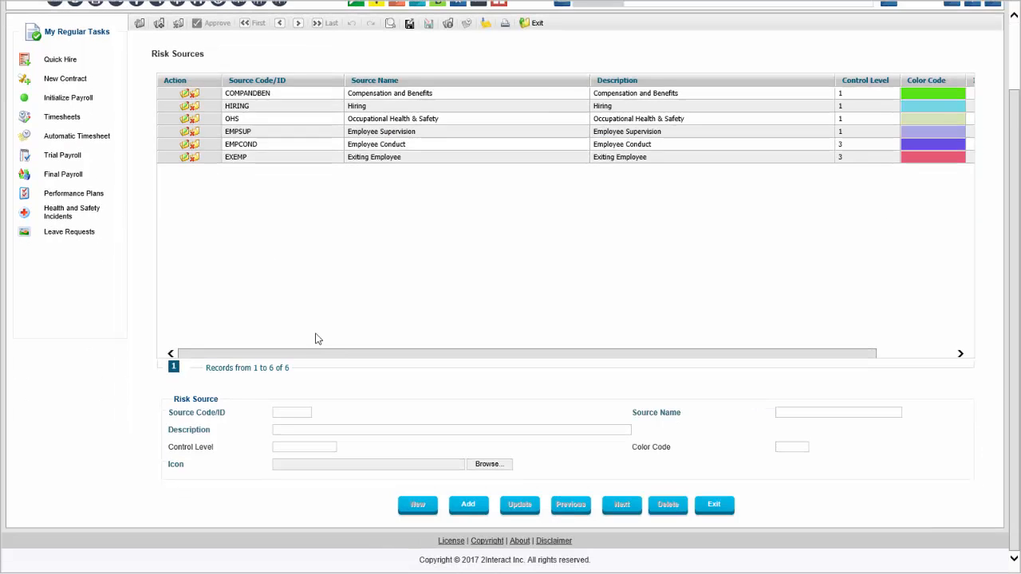
Search globally for "risk" and open the Risk Types policy.
scroll(579, 369, up, 2)
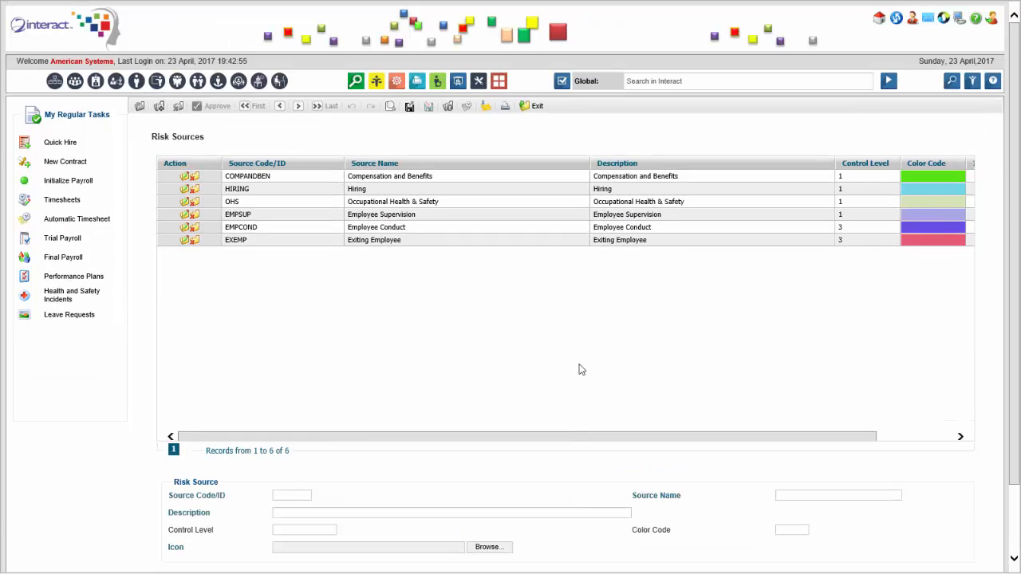
click(683, 82)
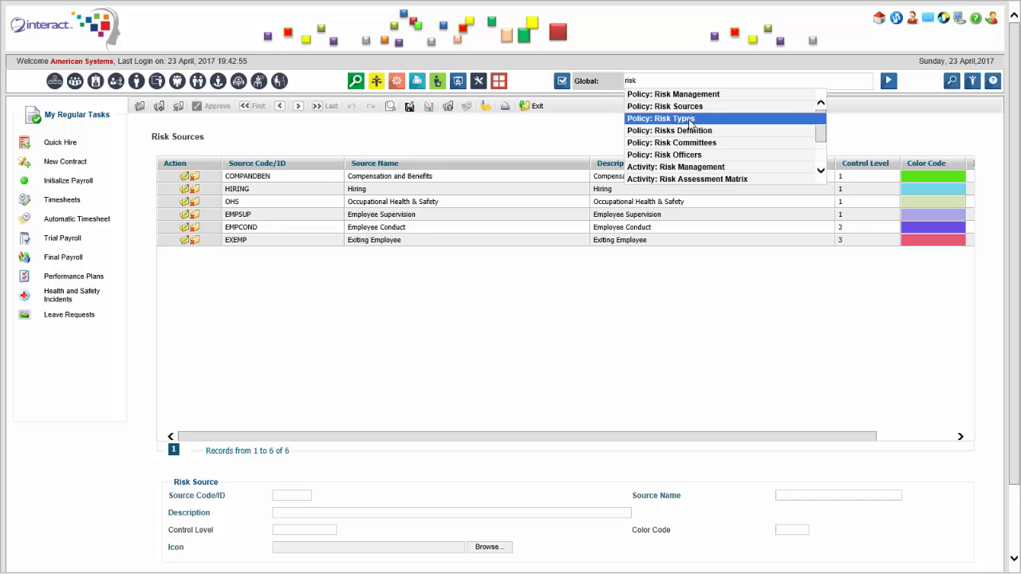
click(689, 119)
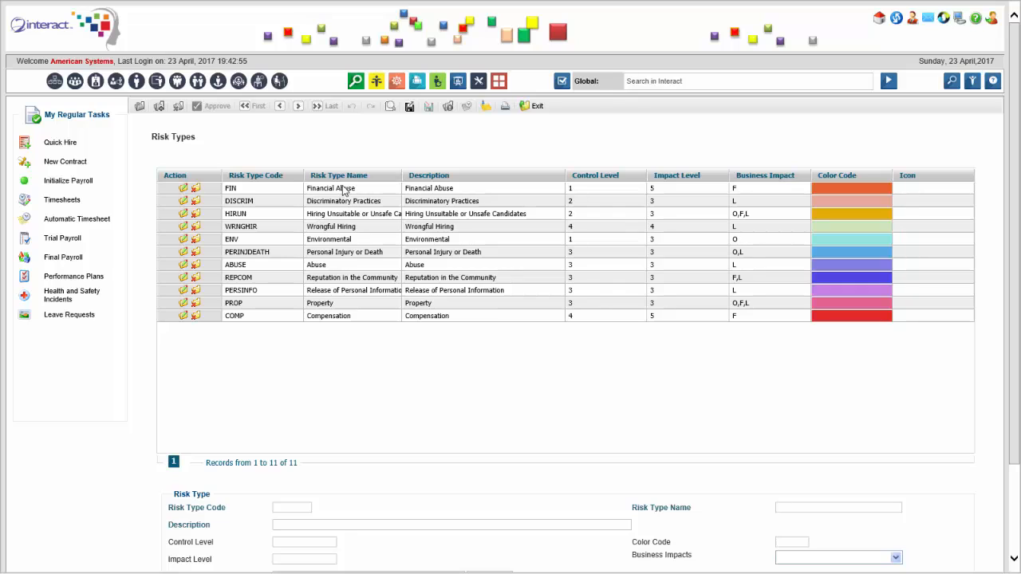
Go through the listed risk types from Discriminatory Practices to Abuse and view the Risk Type entry form.
click(356, 204)
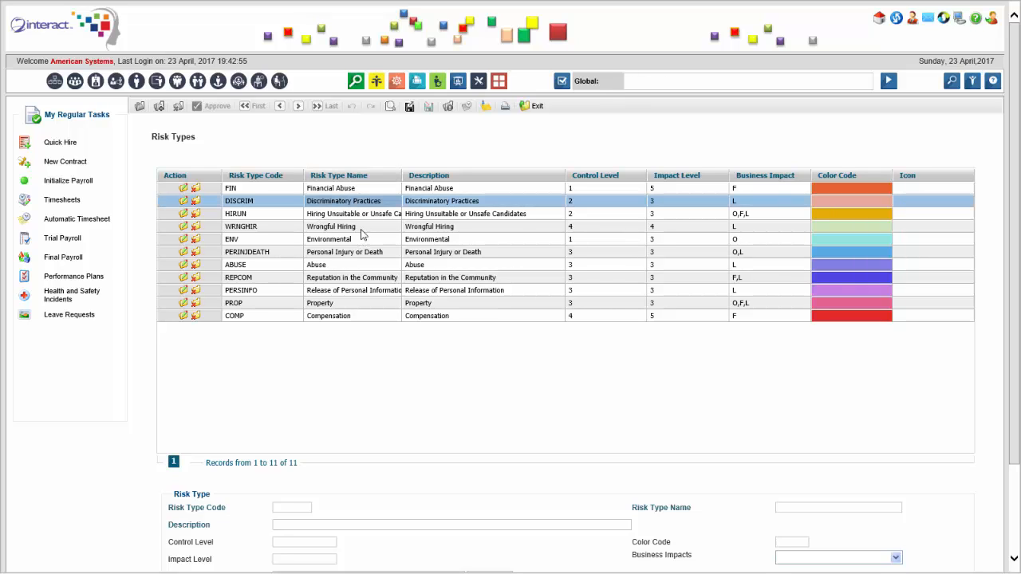
click(370, 214)
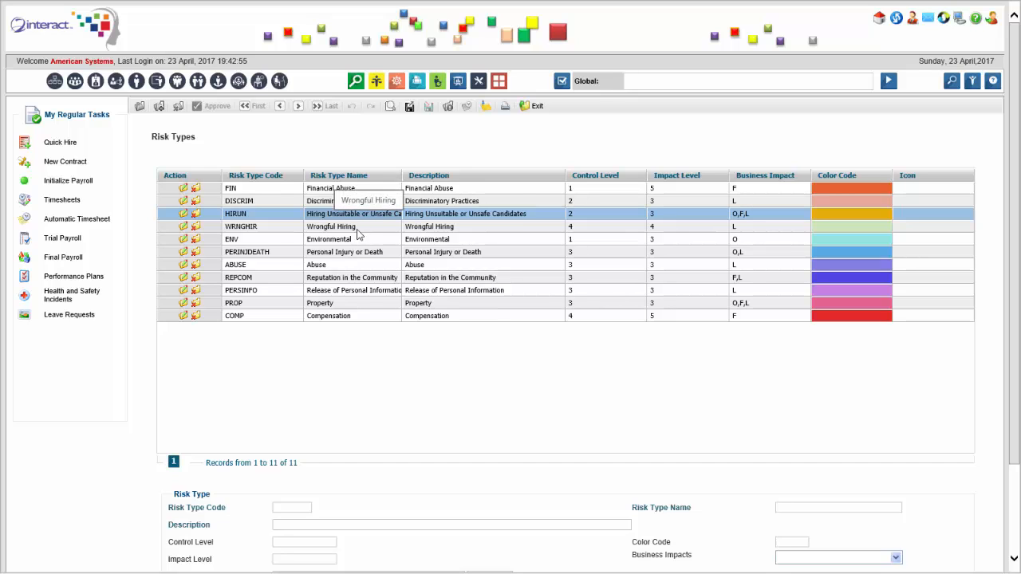
click(360, 229)
click(365, 241)
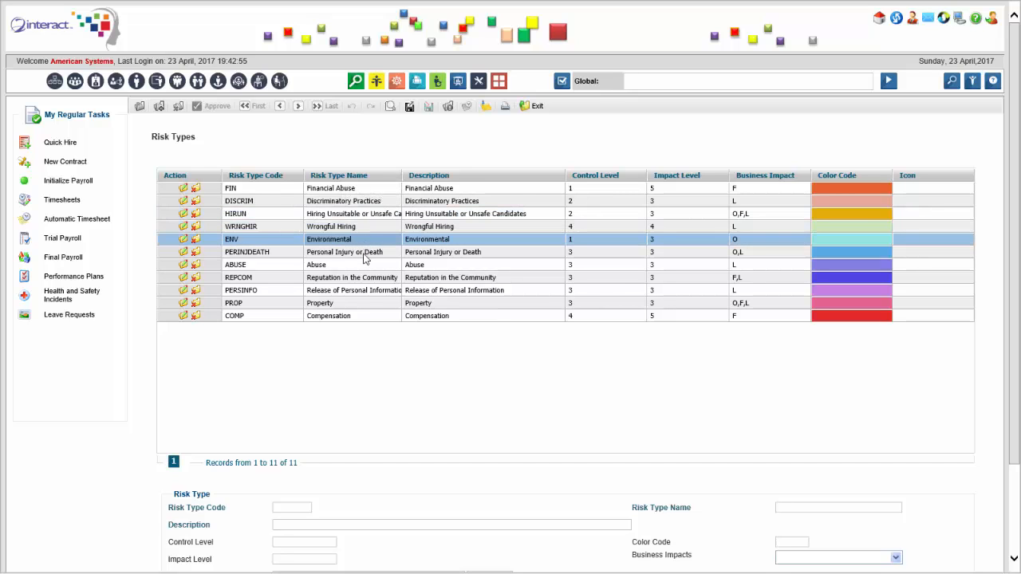
click(363, 254)
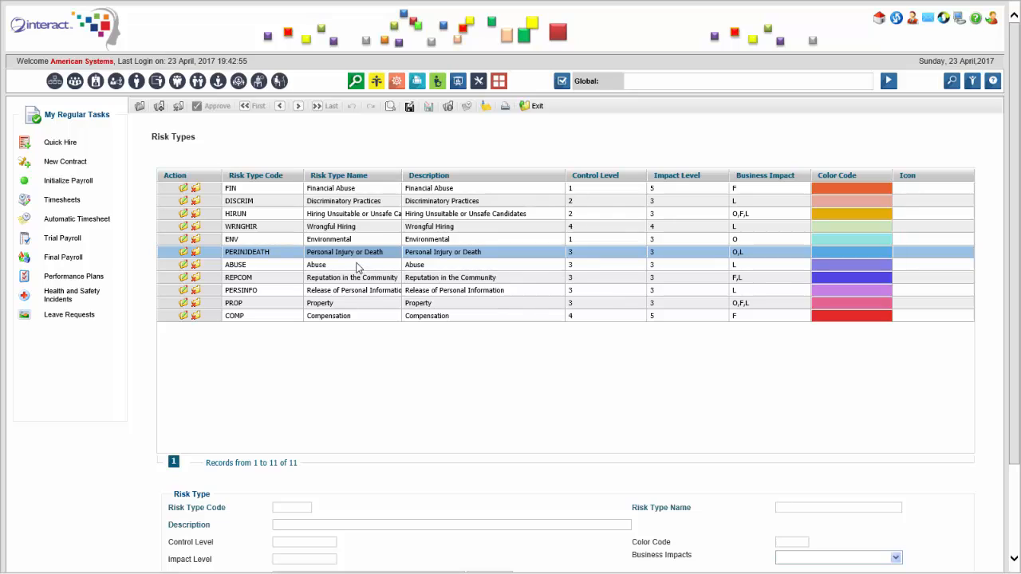
click(359, 266)
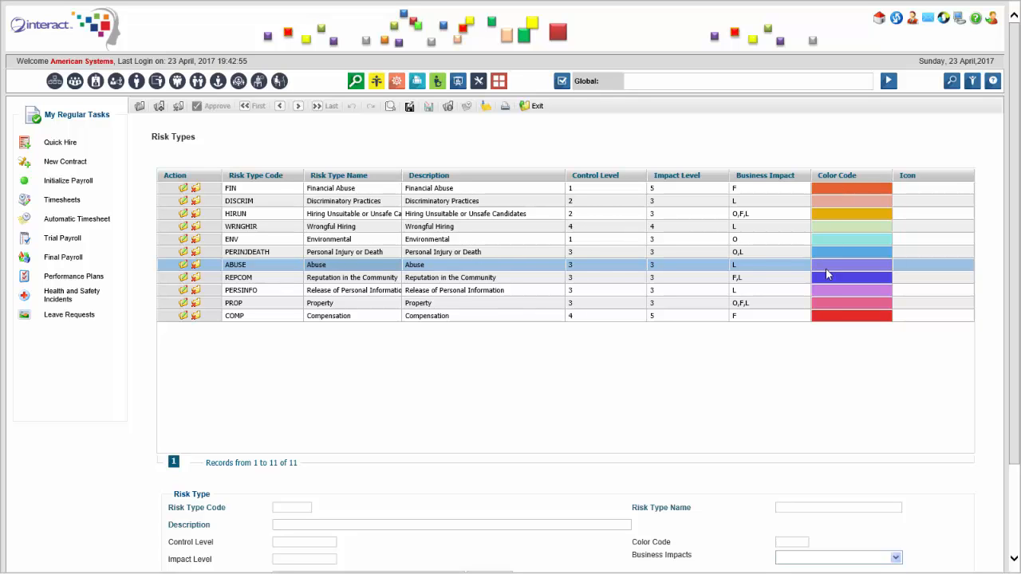
scroll(692, 429, down, 2)
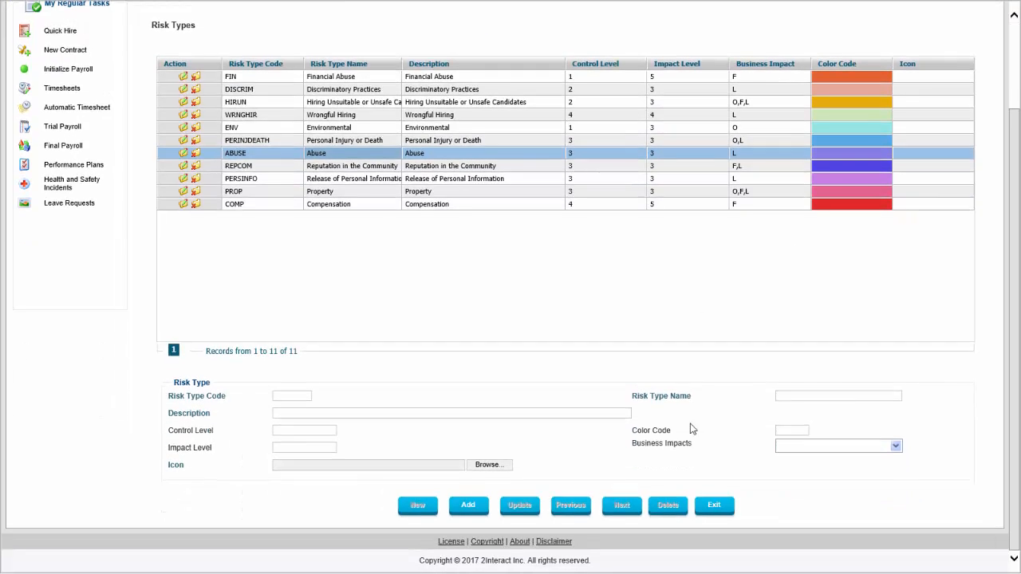
Search globally for "risk" and open the Risk Officers policy.
scroll(690, 429, up, 2)
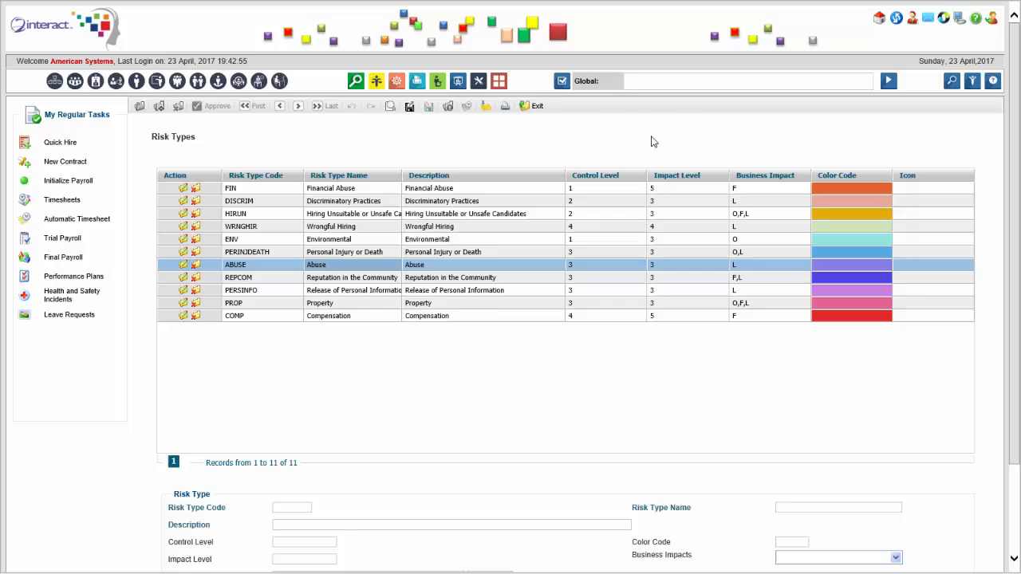
click(659, 81)
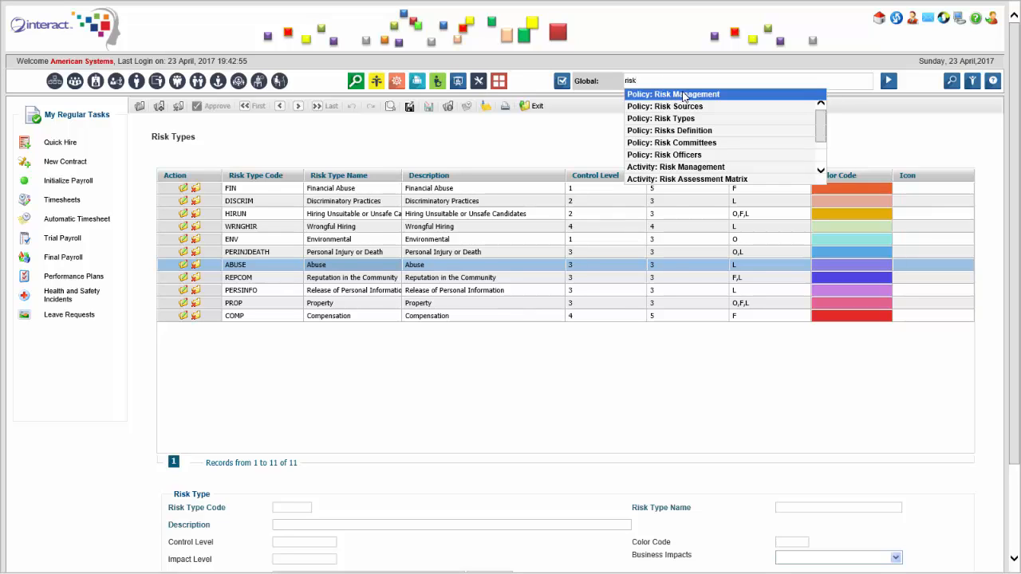
click(722, 157)
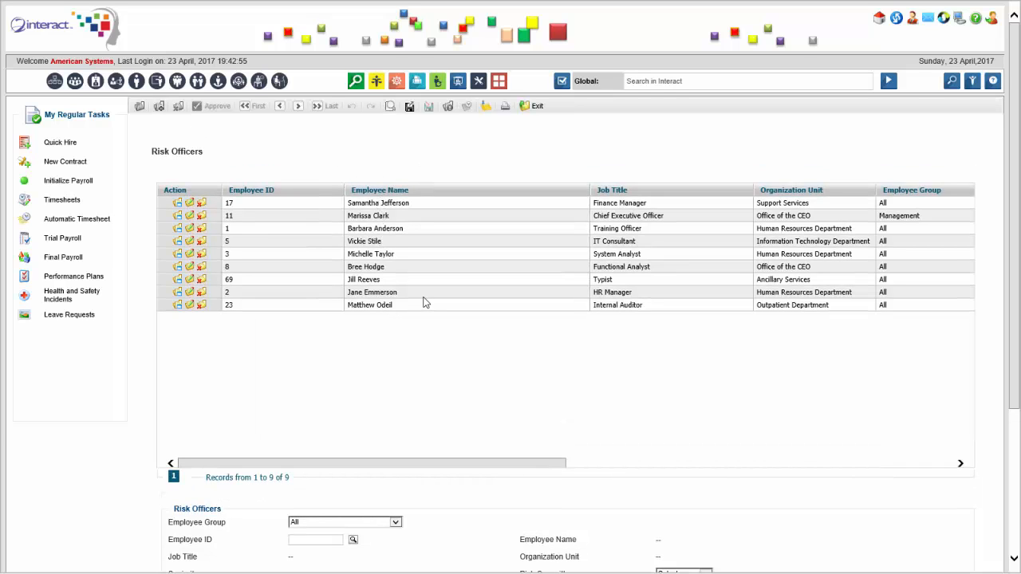
Examine all columns of the risk officers list, including committees and management roles, and the Risk Officers entry form.
scroll(425, 301, down, 1)
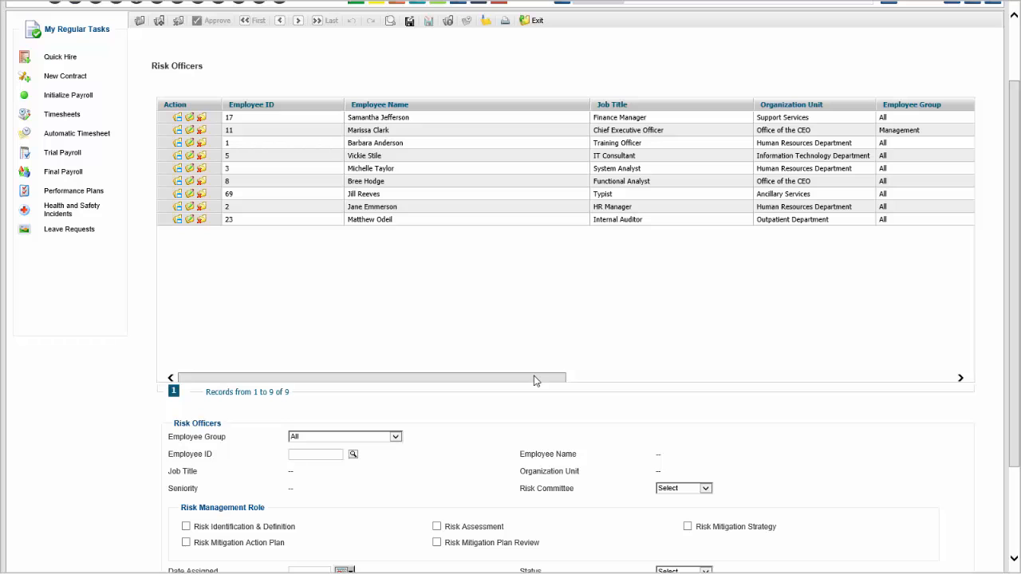
drag(573, 364, 930, 332)
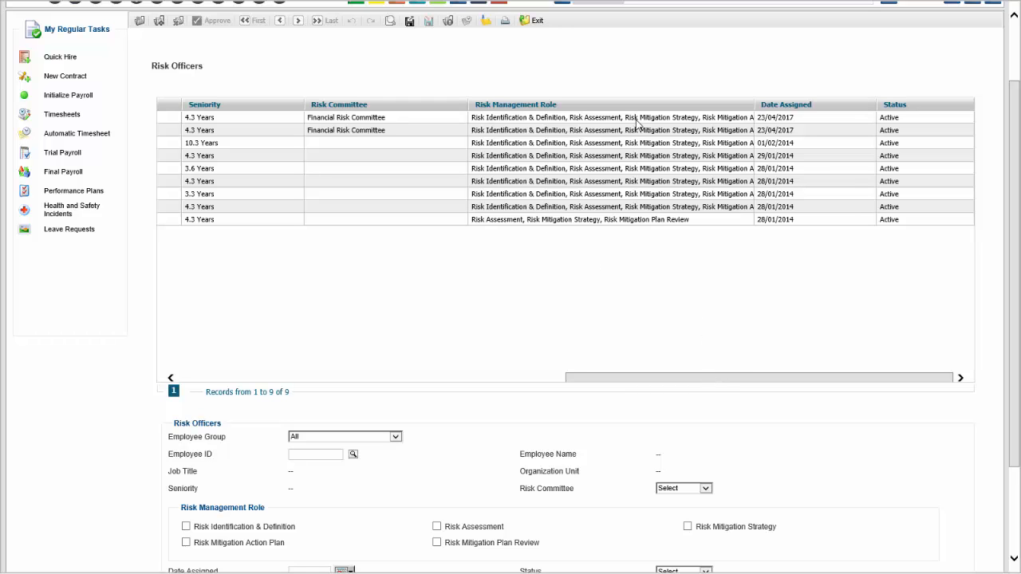
drag(696, 381, 254, 383)
scroll(329, 316, down, 3)
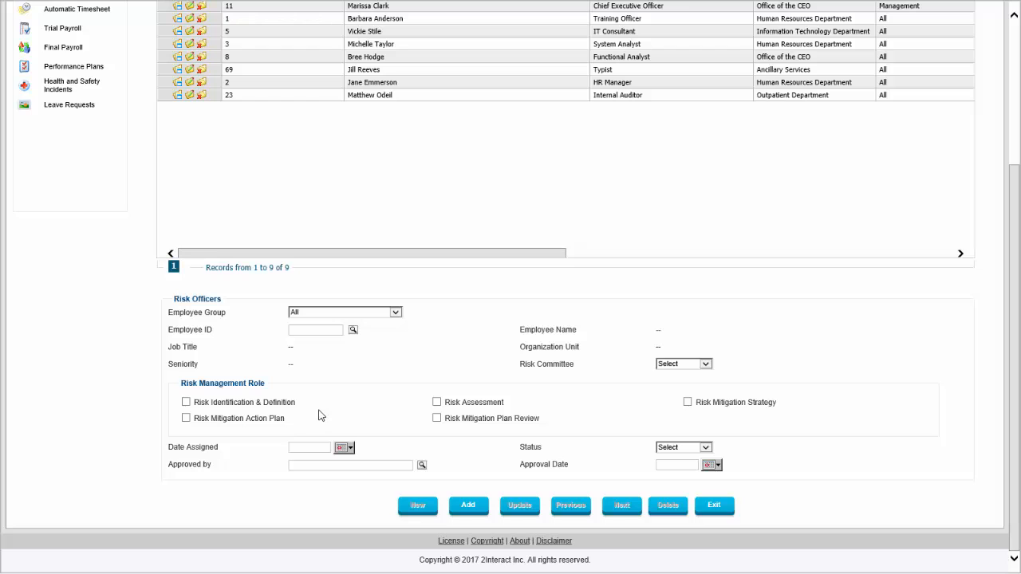
Search globally for "risk", open the Risk Committees policy and go through the listed committees from Comp and Ben to Legal.
scroll(370, 367, up, 3)
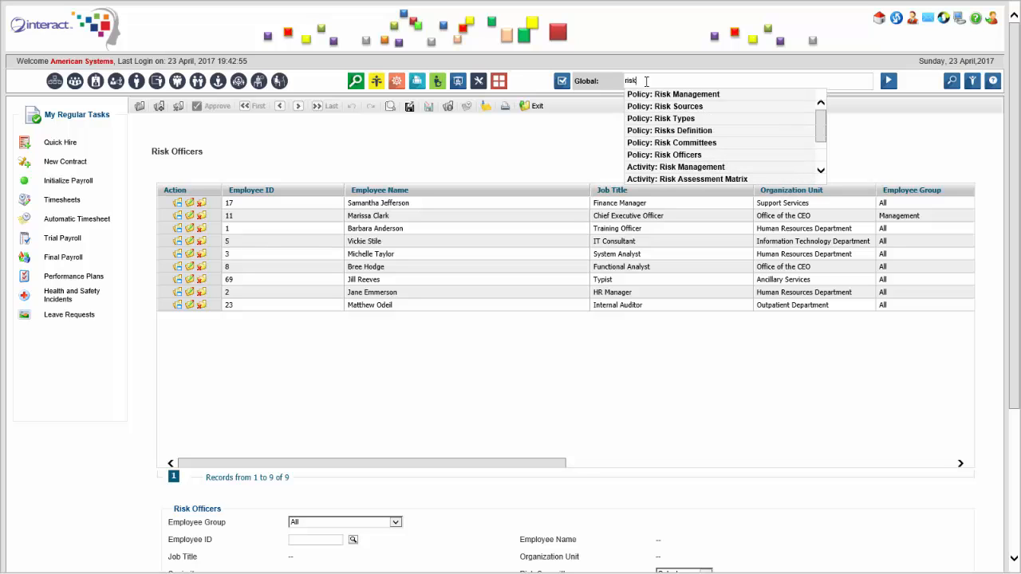
click(674, 143)
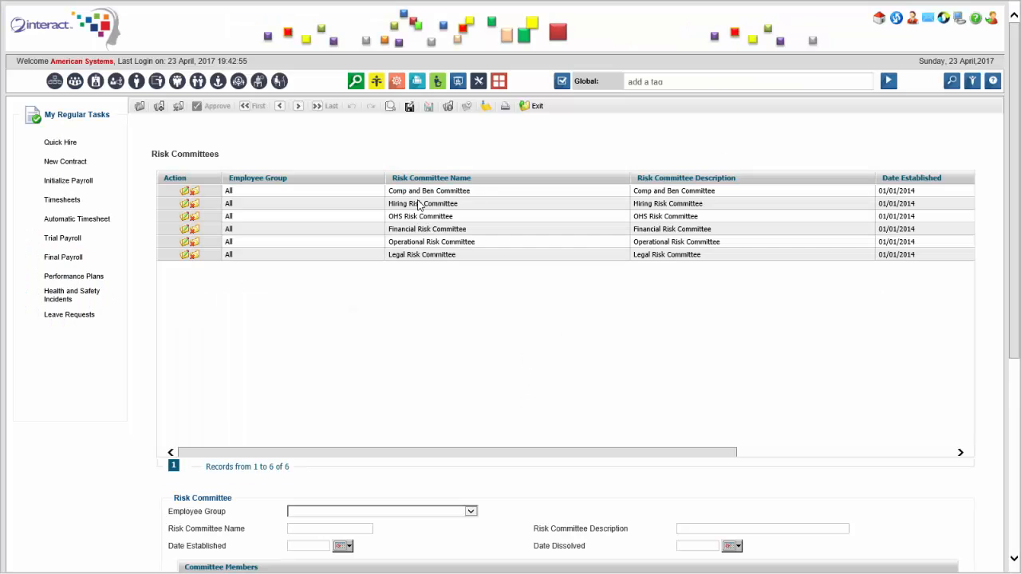
click(433, 194)
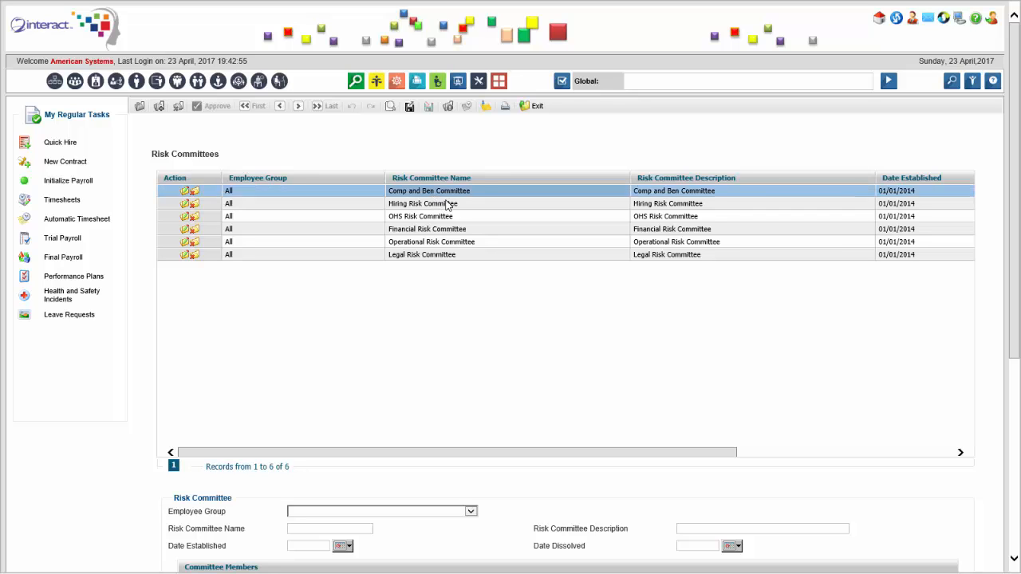
click(447, 205)
click(448, 218)
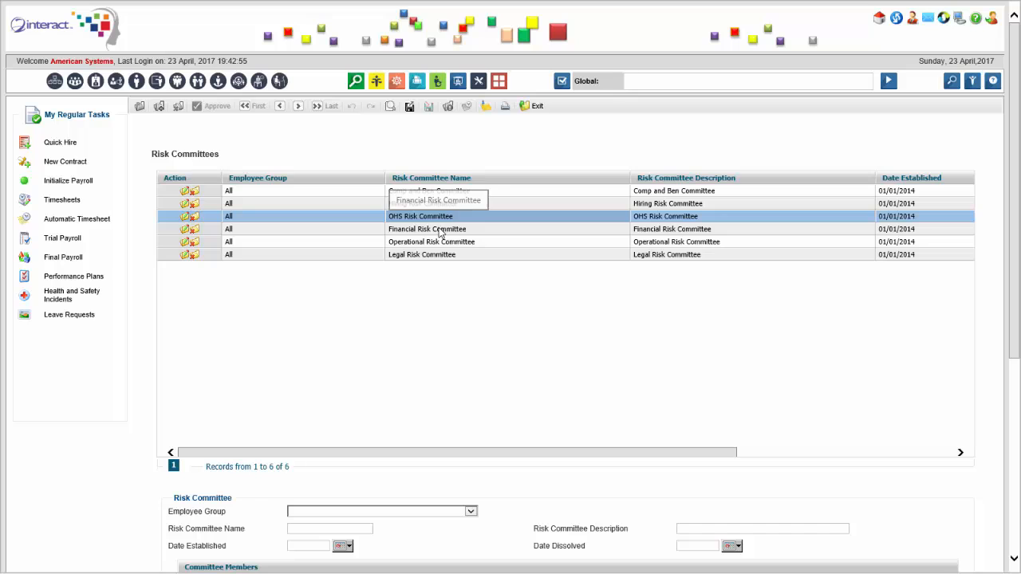
click(442, 231)
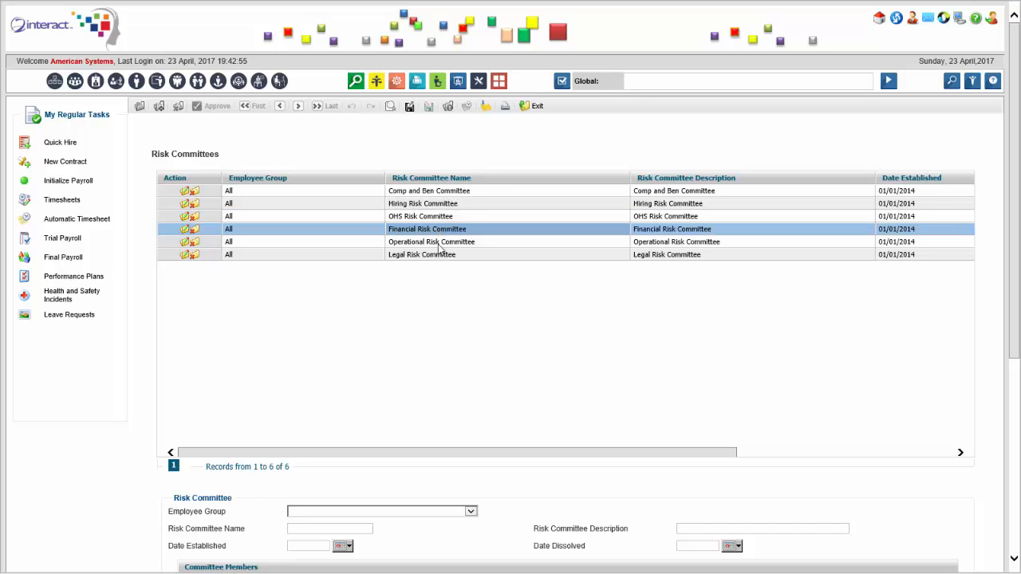
click(439, 245)
click(435, 255)
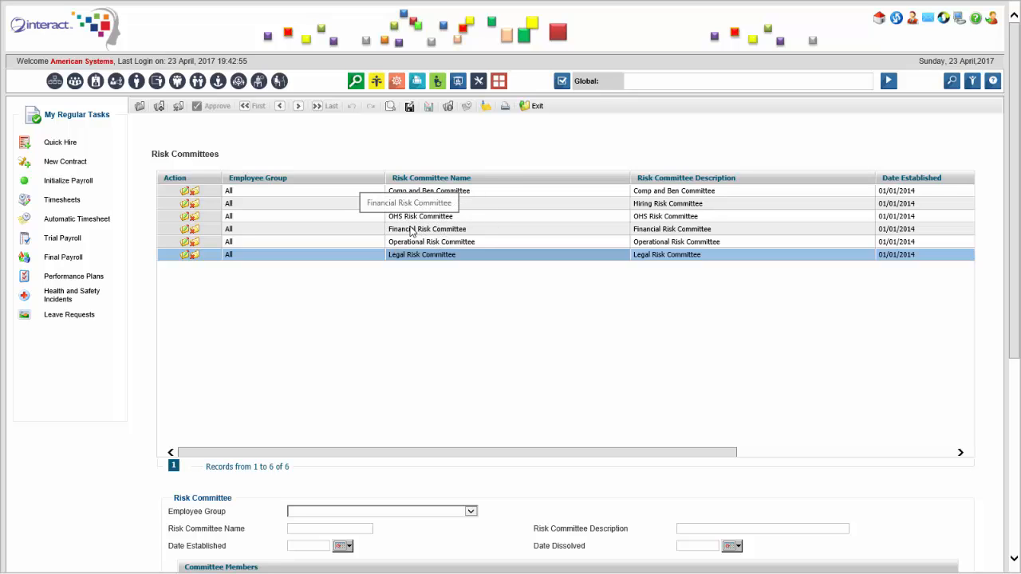
Open the Financial Risk Committee record for editing.
scroll(411, 235, down, 3)
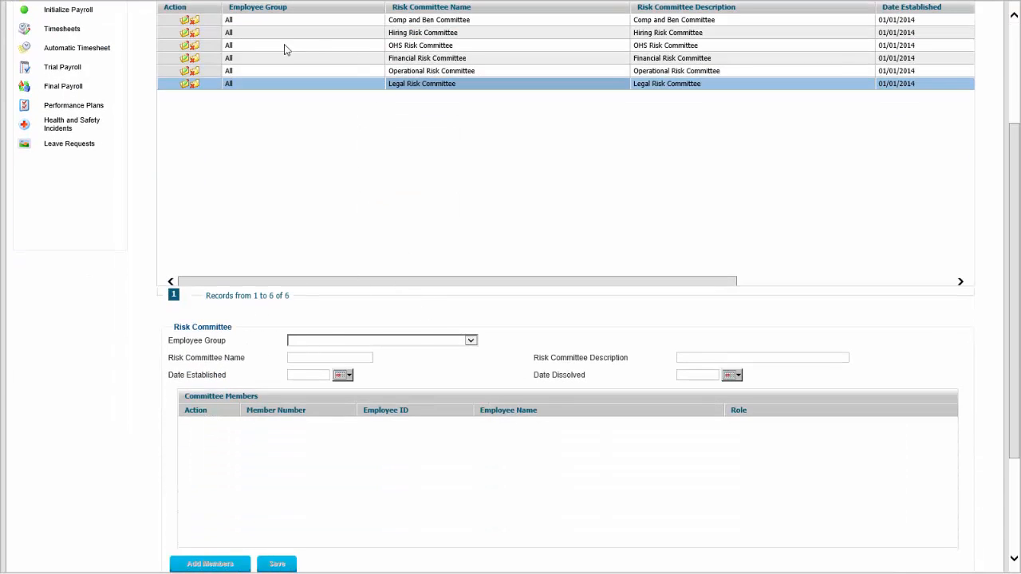
click(233, 59)
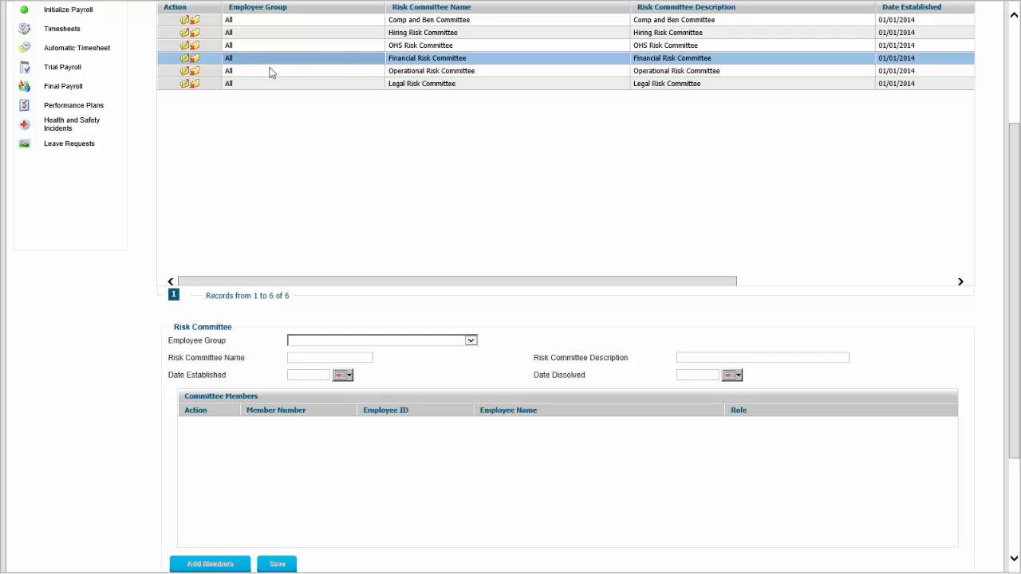
click(183, 61)
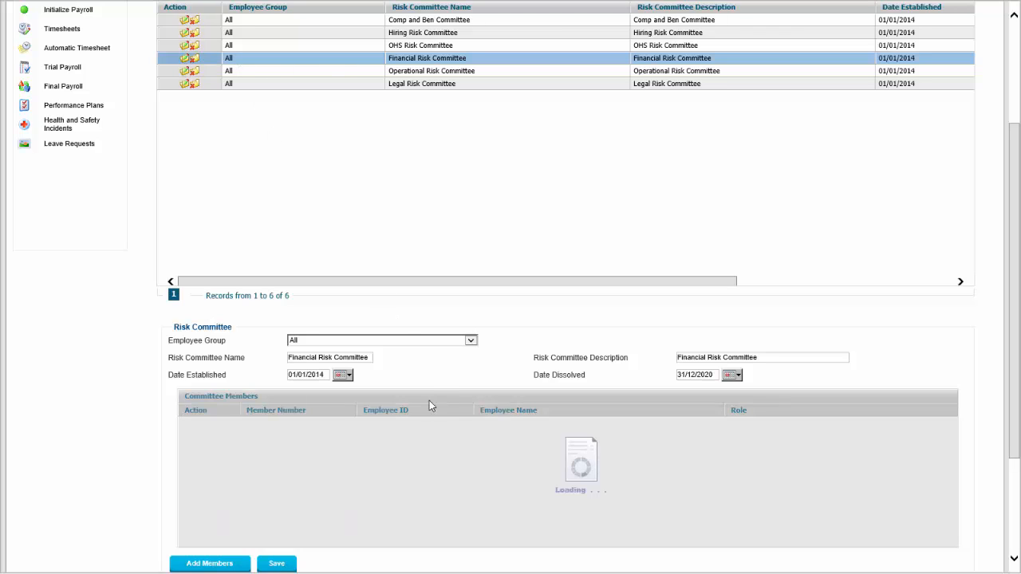
Add three employees as members of the Financial Risk Committee and save the member list.
click(237, 564)
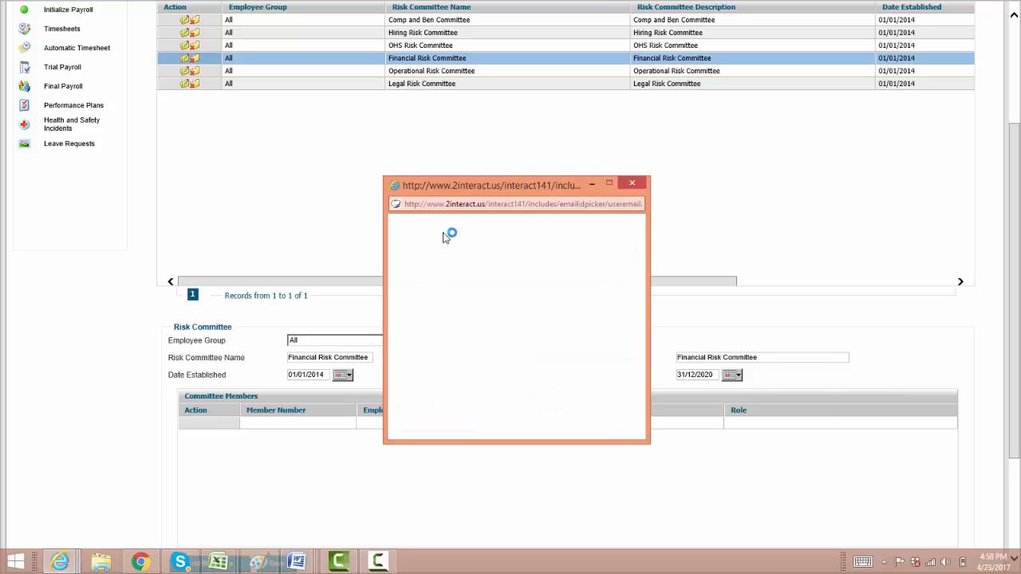
click(509, 379)
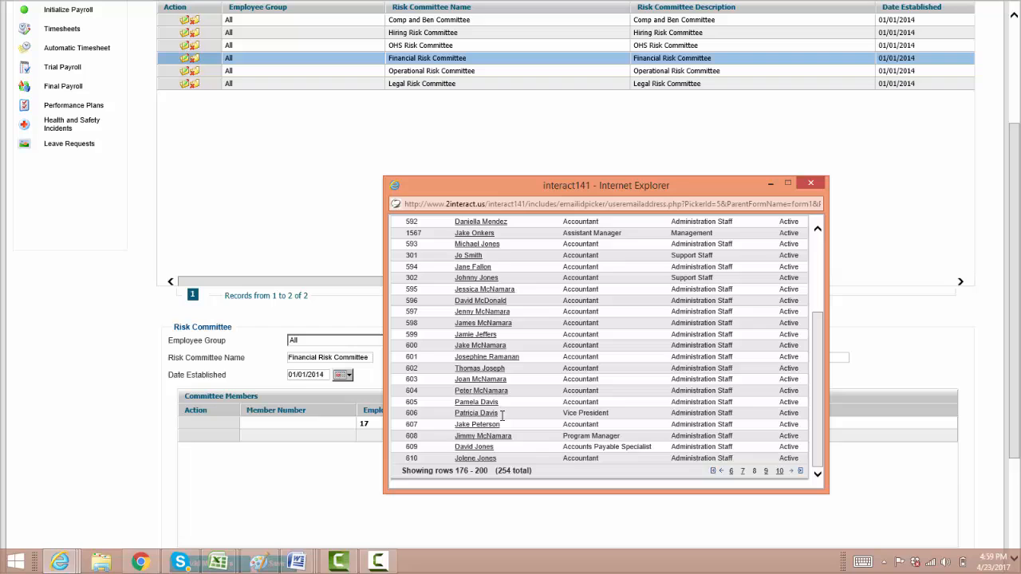
click(480, 413)
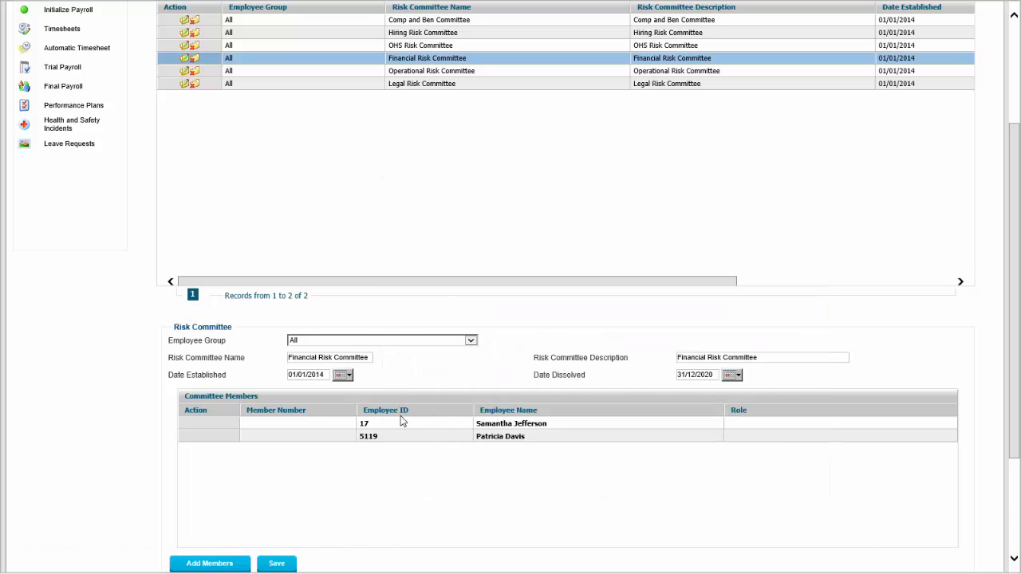
scroll(401, 416, down, 1)
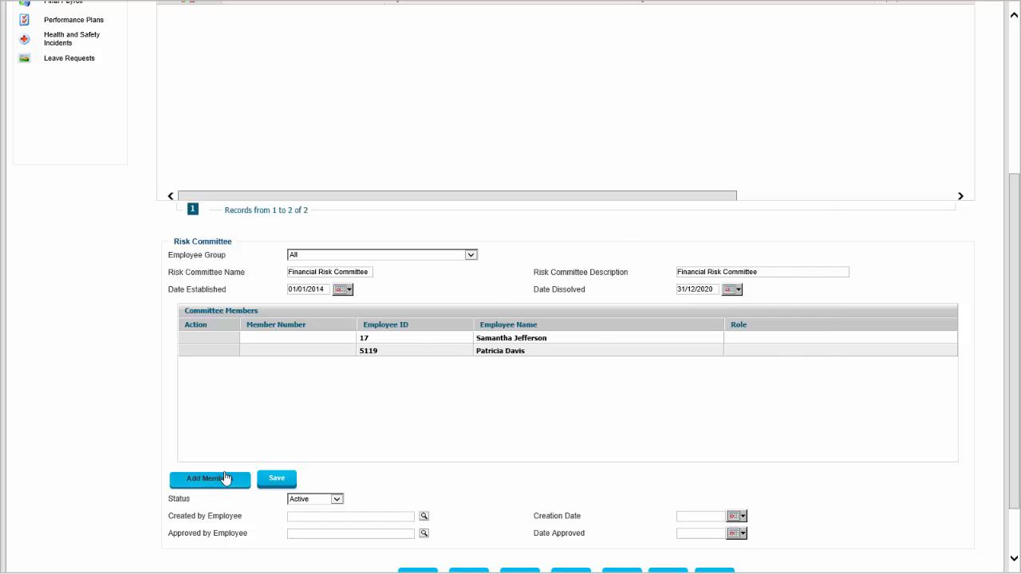
click(226, 477)
click(494, 339)
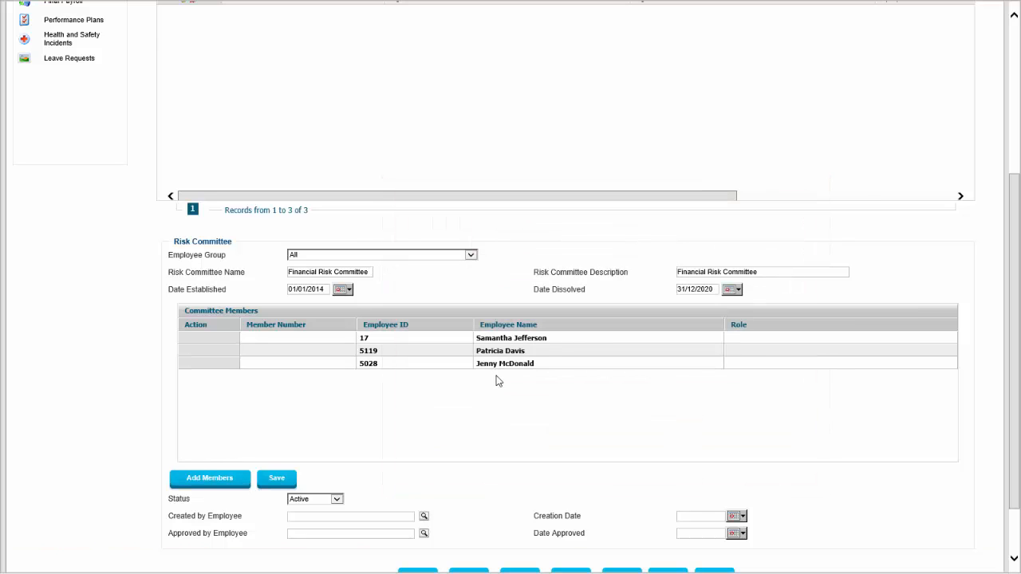
click(292, 480)
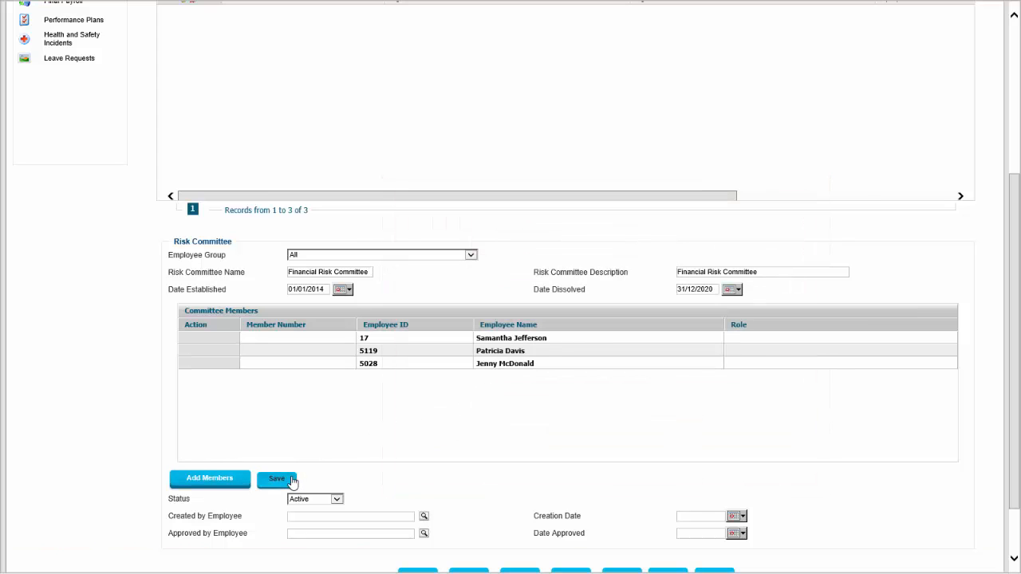
Assign the Assessment, Mitigation and Mitigation Plan roles to the first committee member.
click(759, 342)
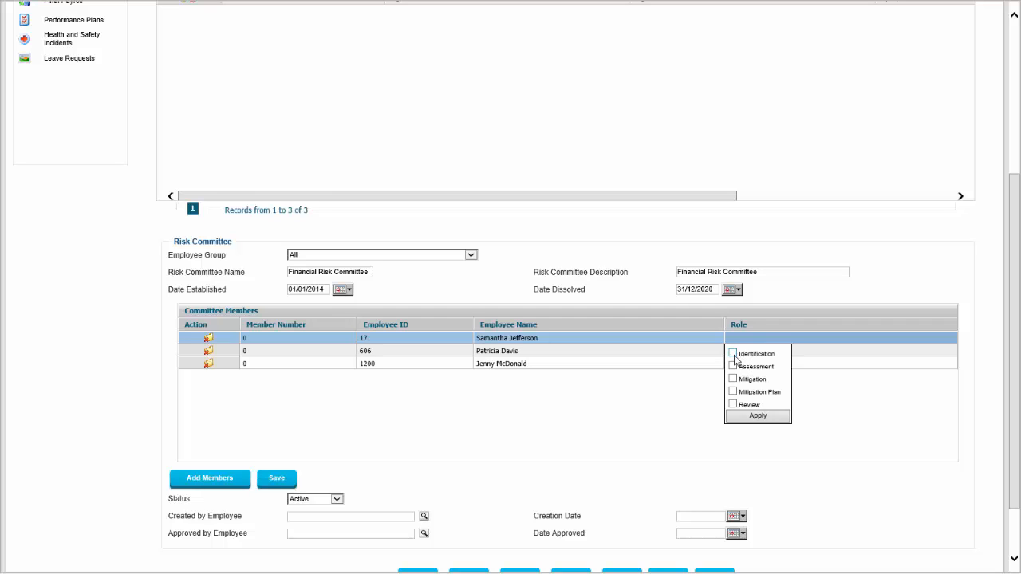
click(733, 366)
click(733, 391)
click(758, 416)
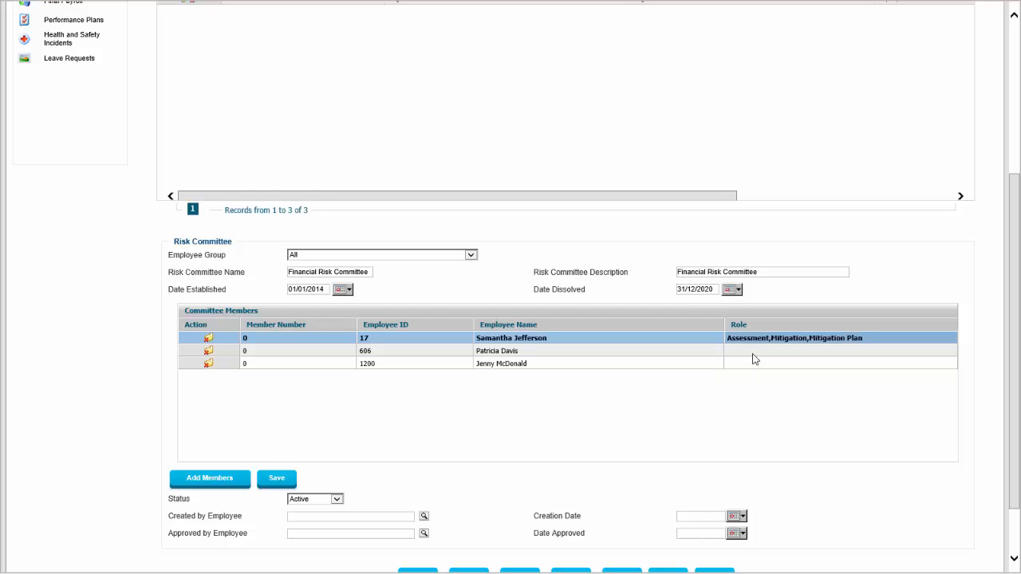
Assign the Identification and Review roles to the second committee member.
click(754, 358)
click(754, 358)
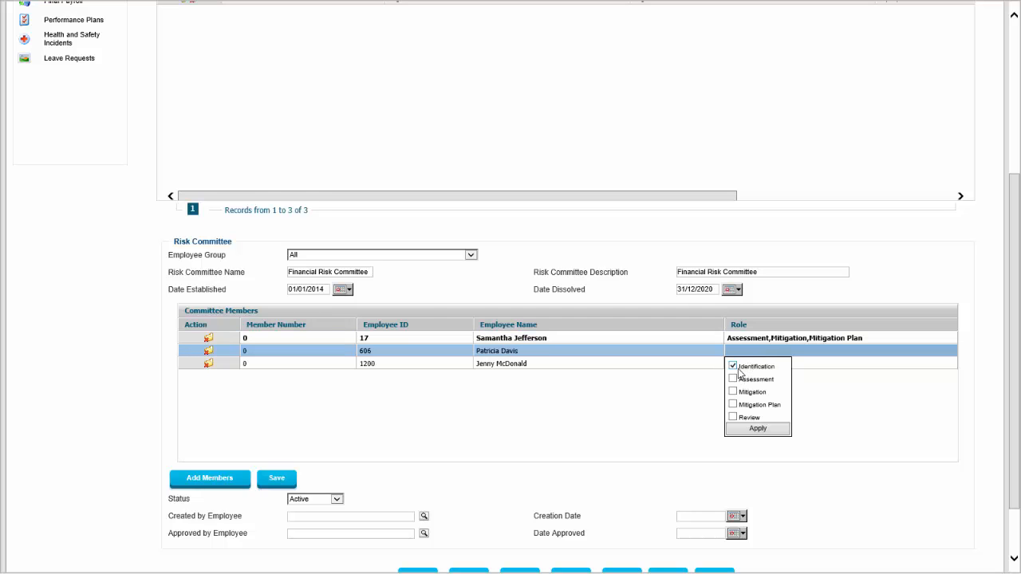
click(746, 428)
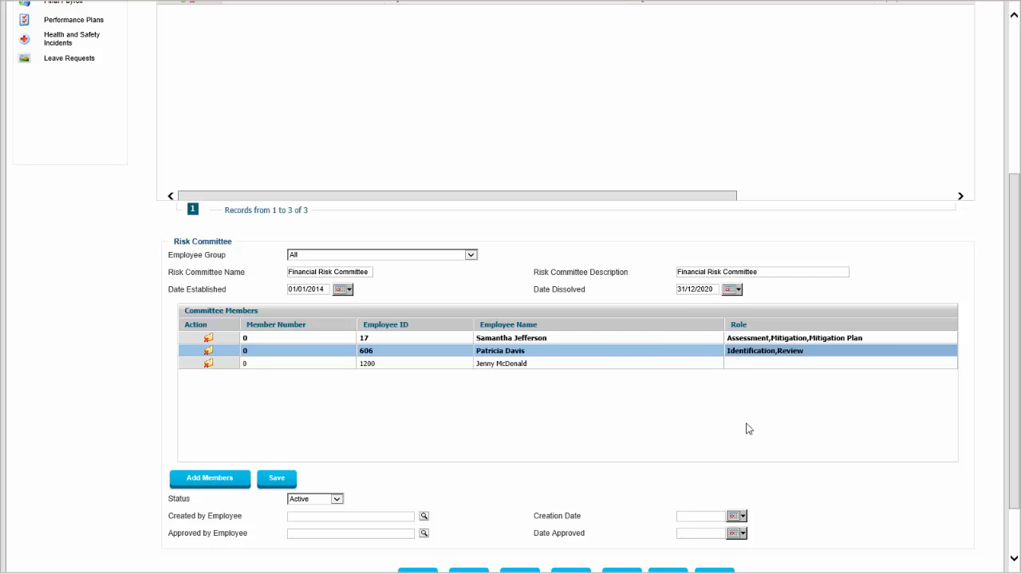
Assign the Assessment and Mitigation roles to the third committee member and save the committee members.
click(752, 364)
click(732, 392)
click(732, 405)
click(753, 443)
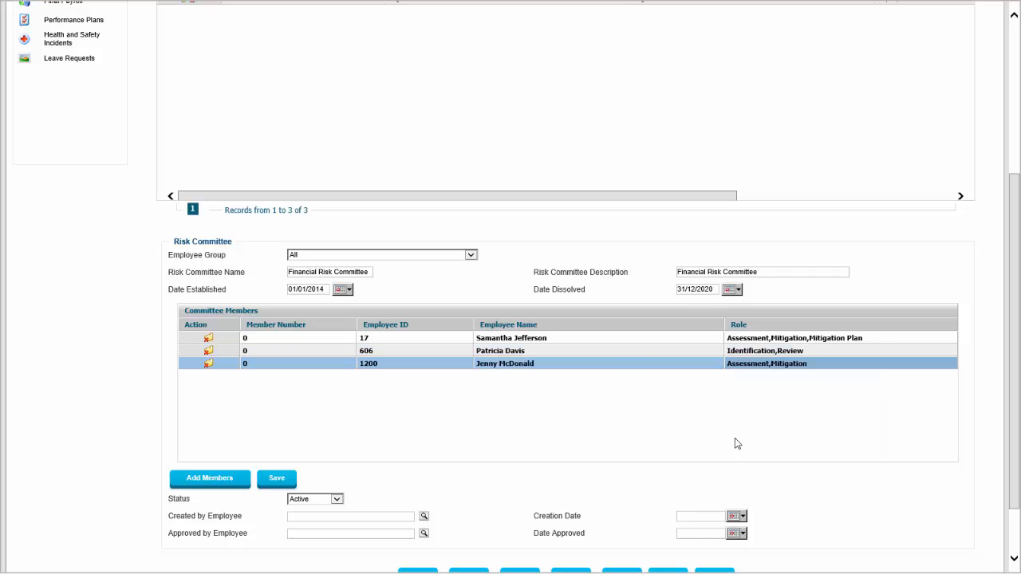
click(282, 481)
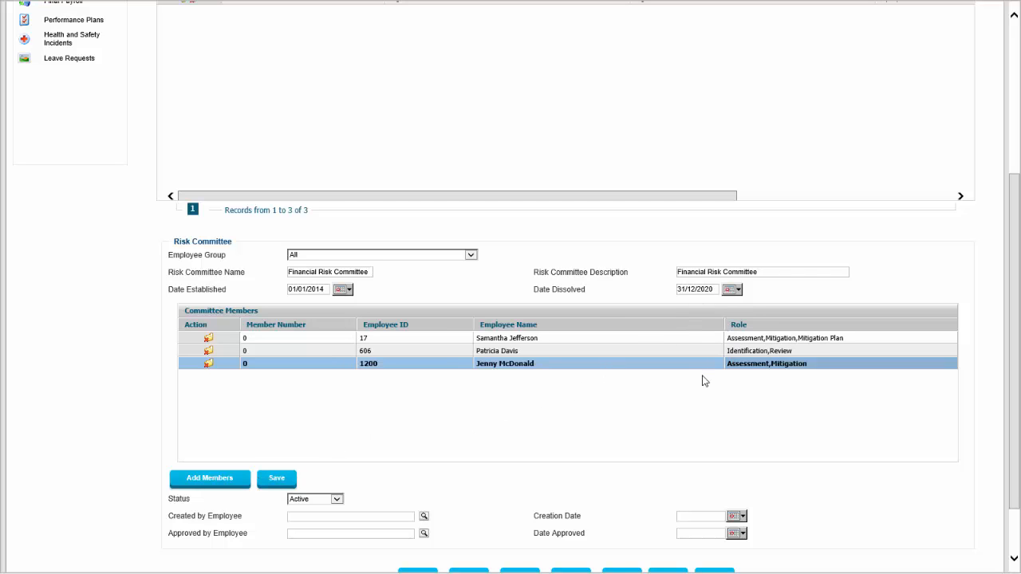
Open the Risk Consequences policy and go through the levels from Insignificant to Catastrophic.
click(569, 330)
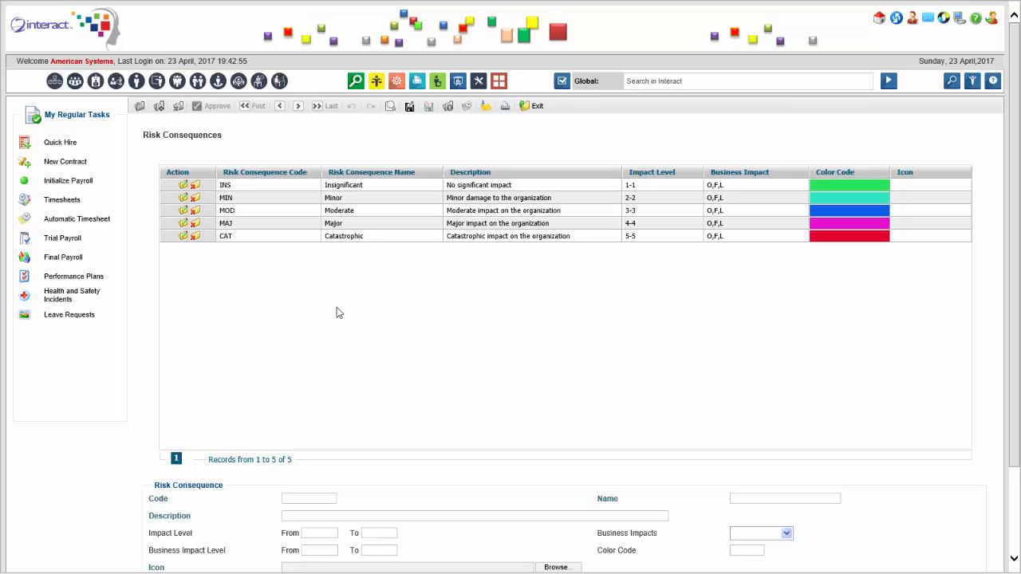
click(683, 83)
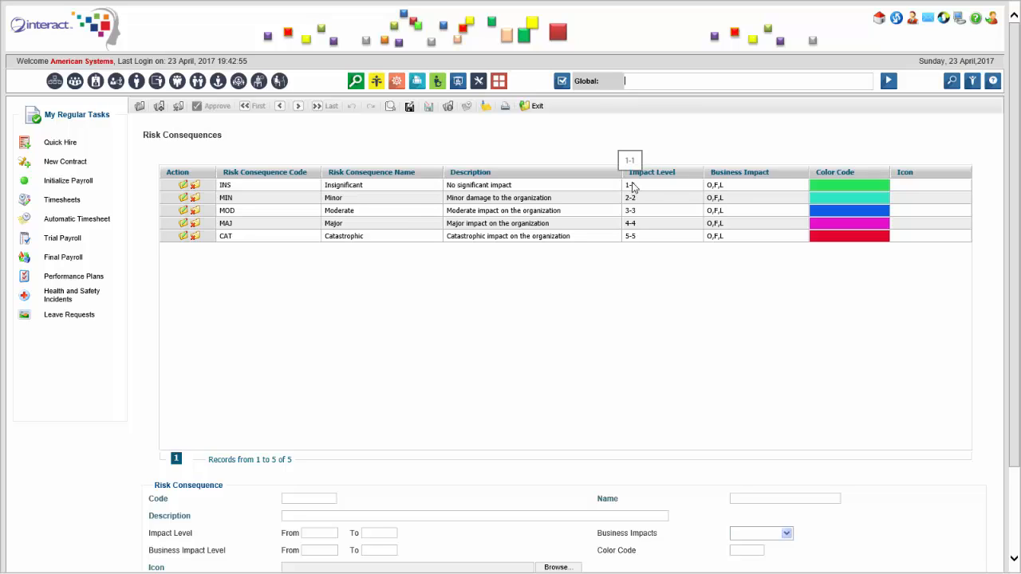
click(535, 185)
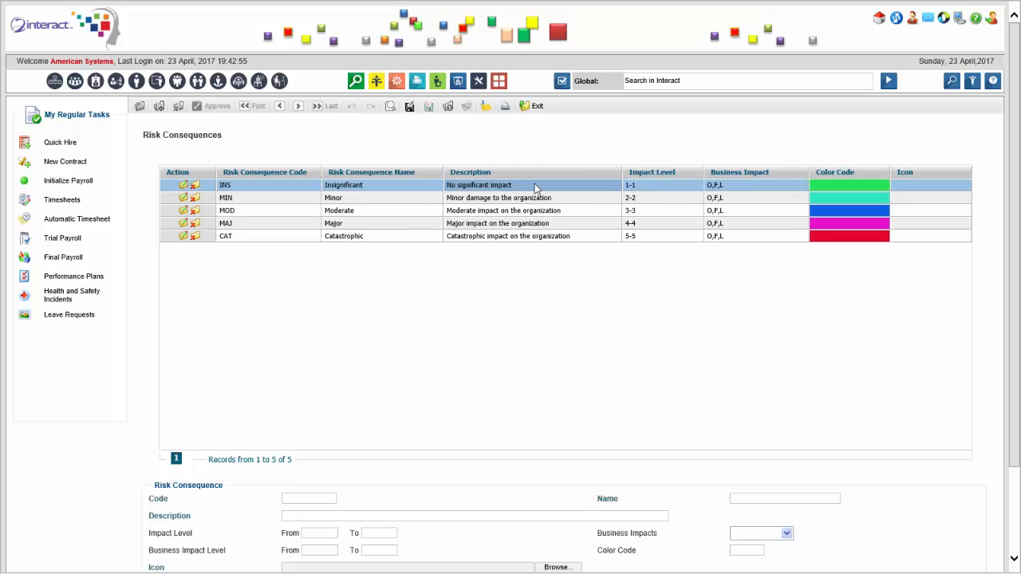
click(603, 236)
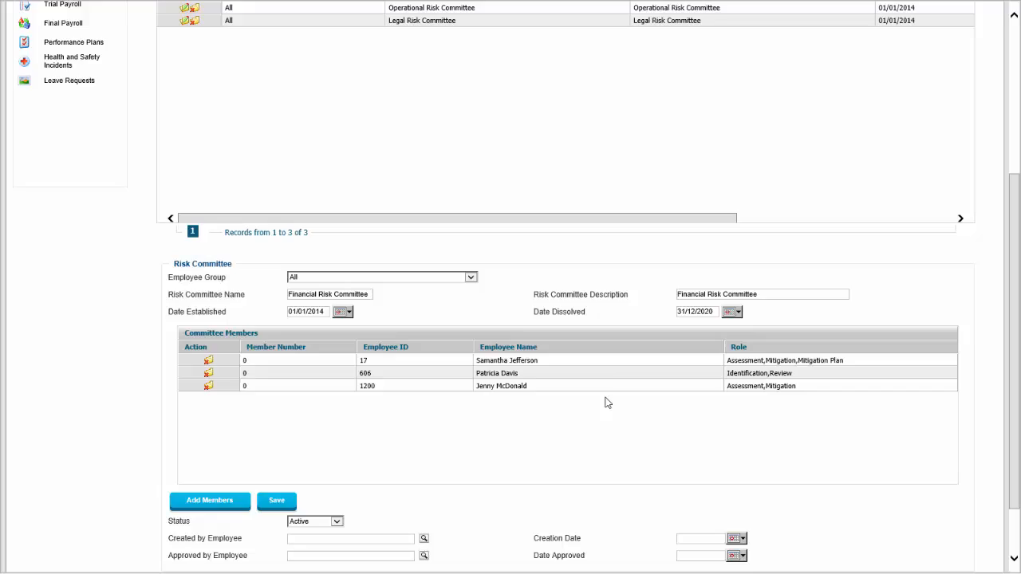
Search globally for "risk" and open the Risks Definition policy.
scroll(604, 402, up, 3)
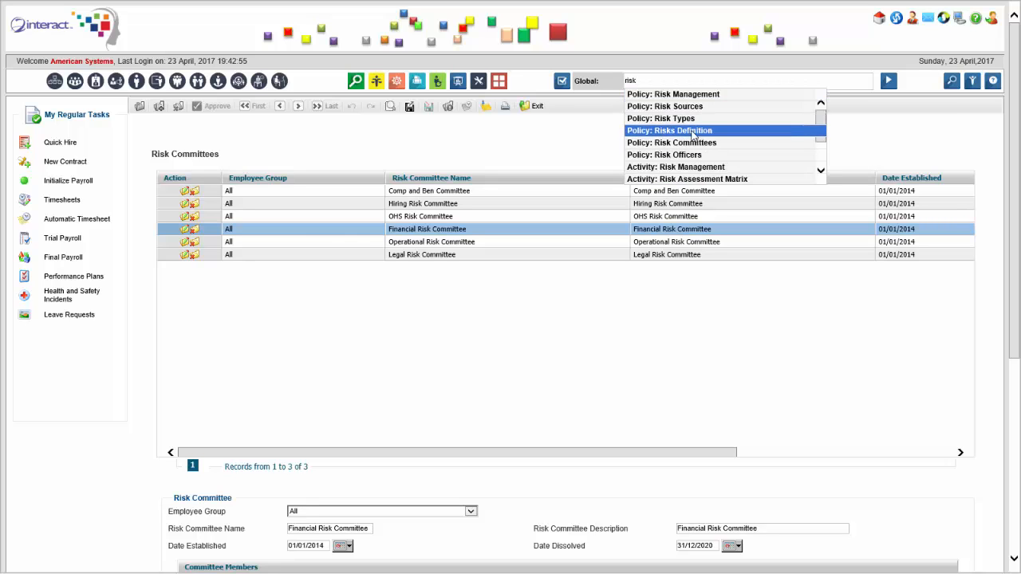
key(Return)
click(888, 80)
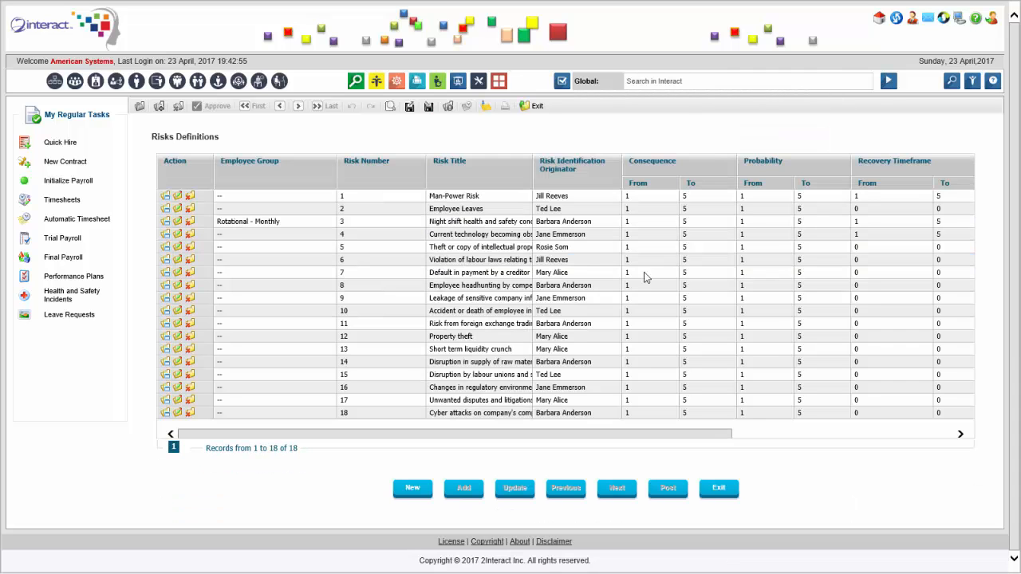
Widen the Risk Title column and open risk number 11, "Risk from foreign exchange trading losses", for editing.
click(523, 324)
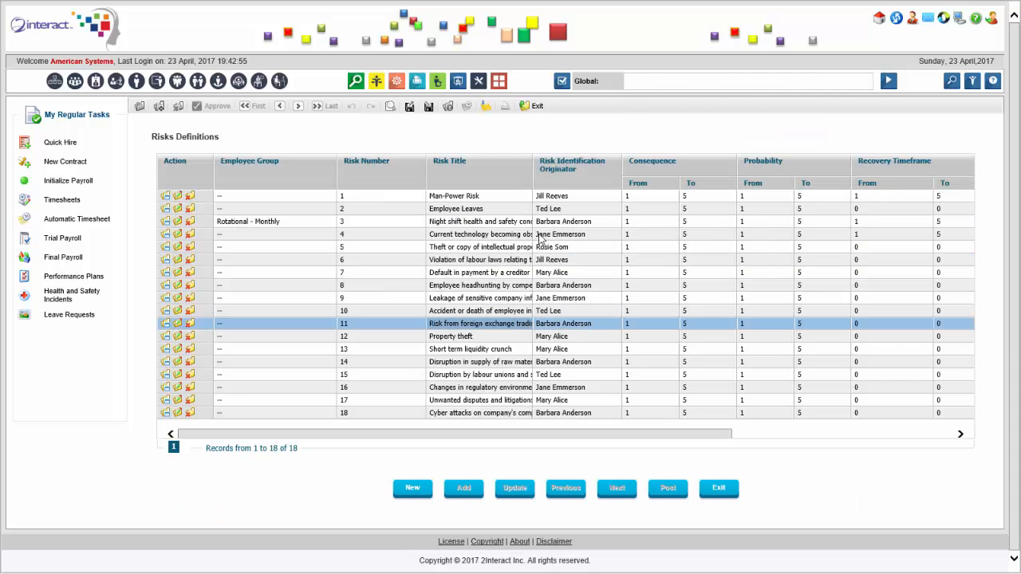
drag(532, 177, 615, 163)
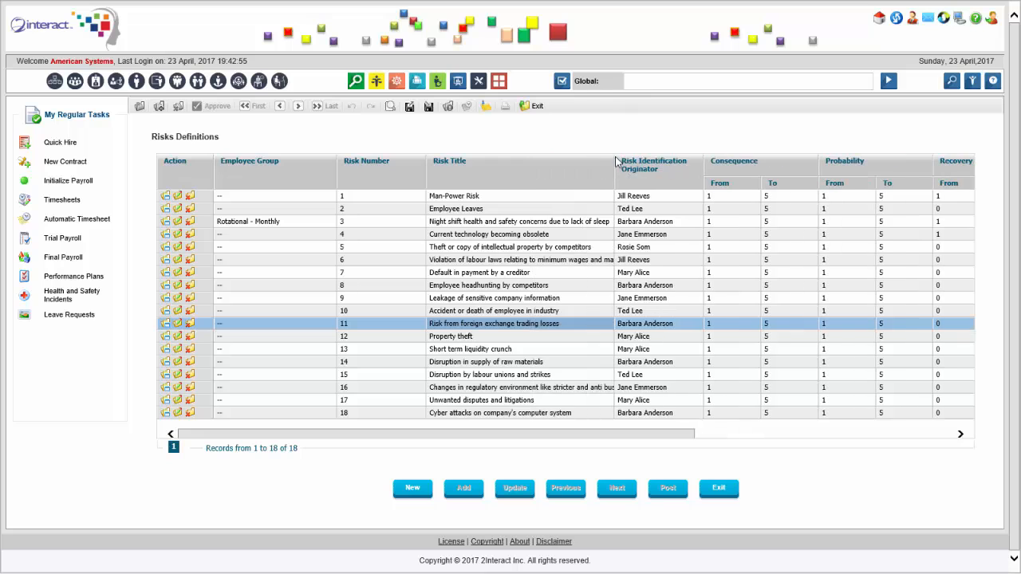
click(178, 324)
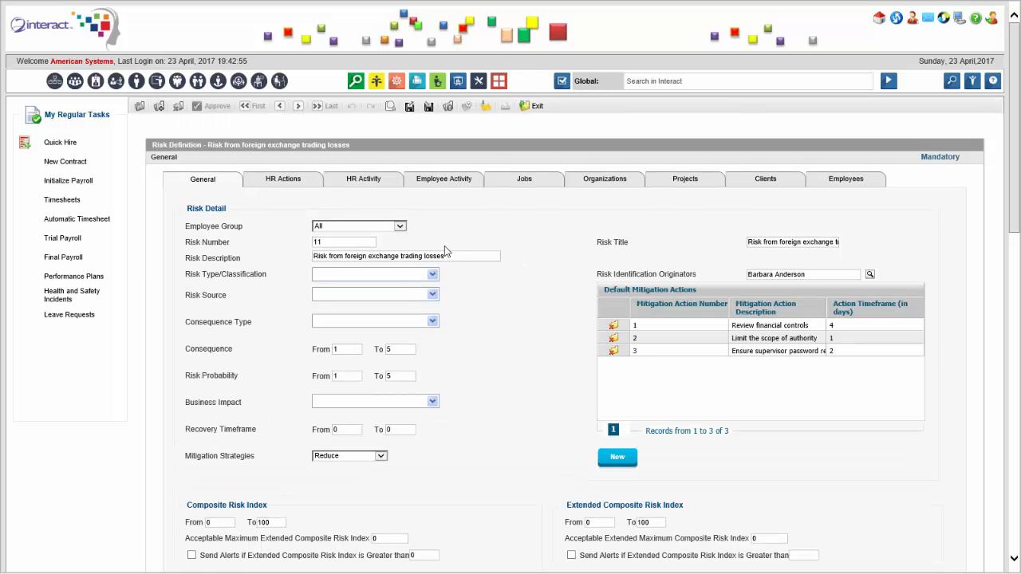
Examine which options are selected under Risk Type/Classification, Risk Source and Consequence Type for the foreign exchange trading risk.
click(432, 276)
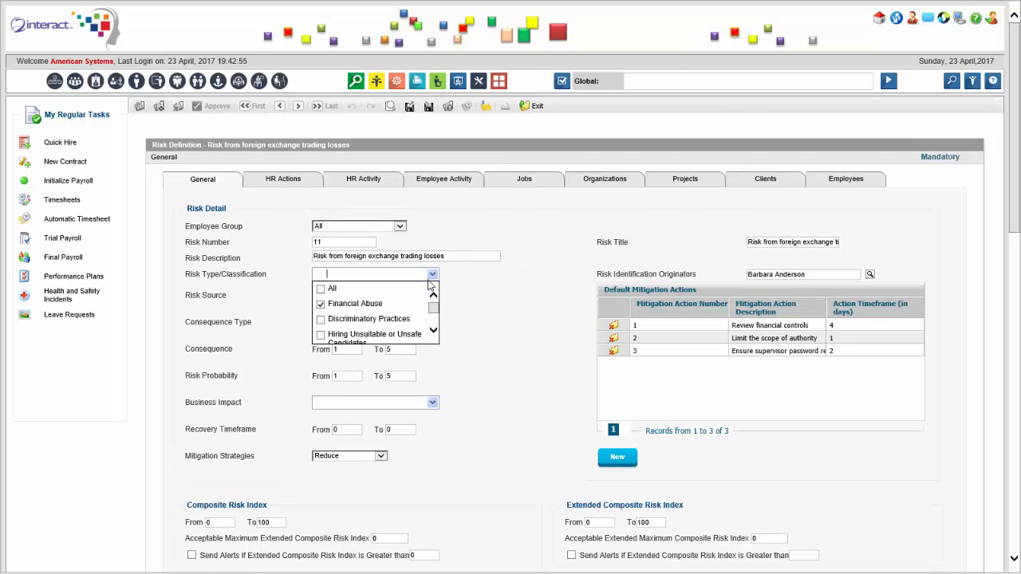
click(503, 266)
click(432, 297)
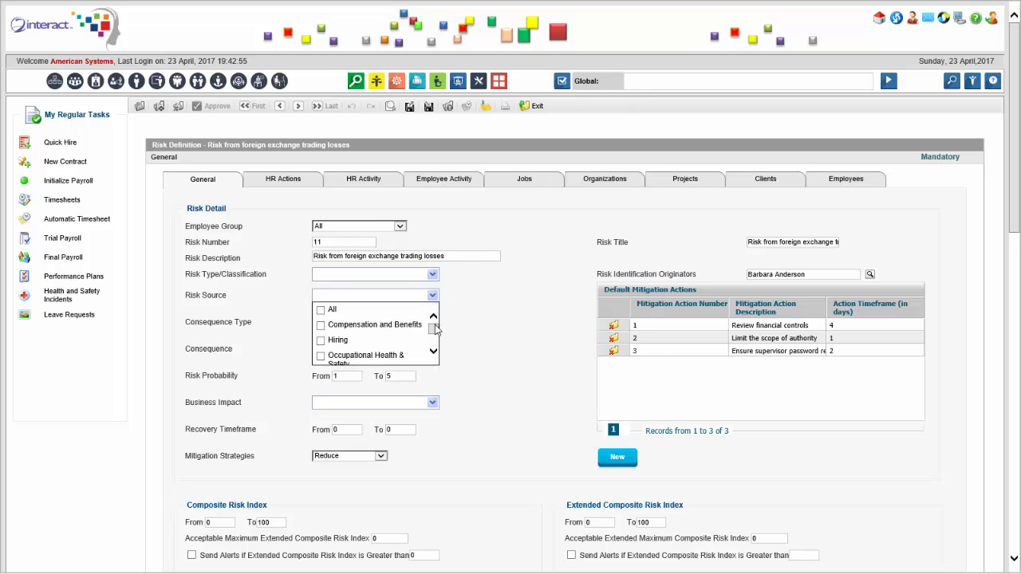
scroll(437, 339, down, 3)
drag(437, 343, 438, 348)
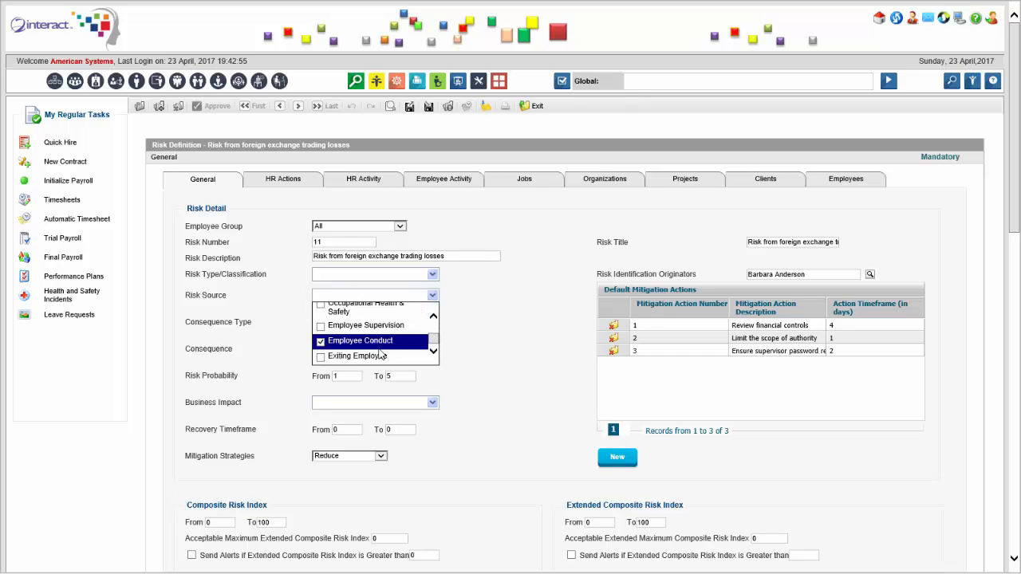
click(492, 313)
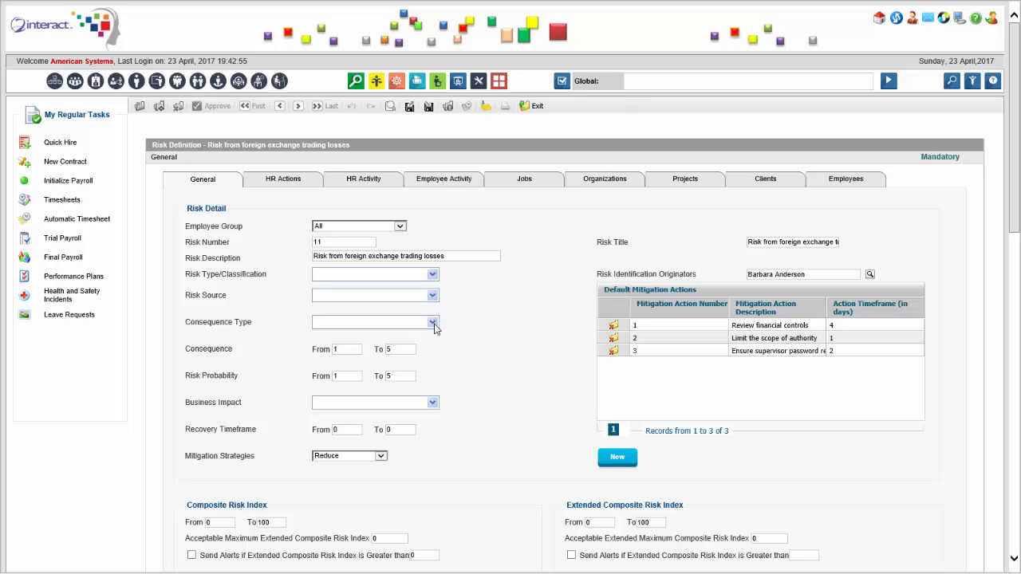
click(435, 326)
scroll(438, 365, down, 2)
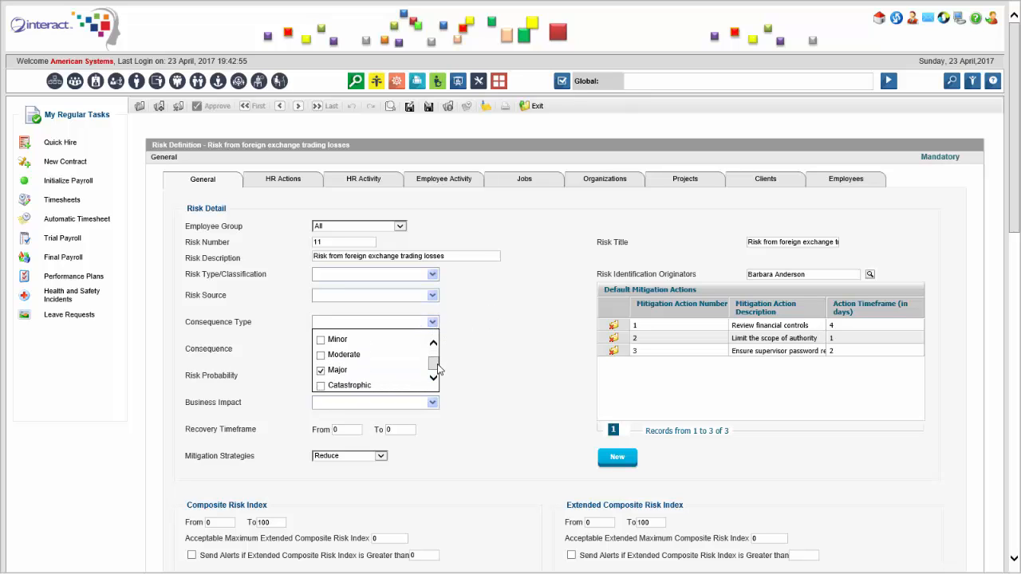
click(523, 330)
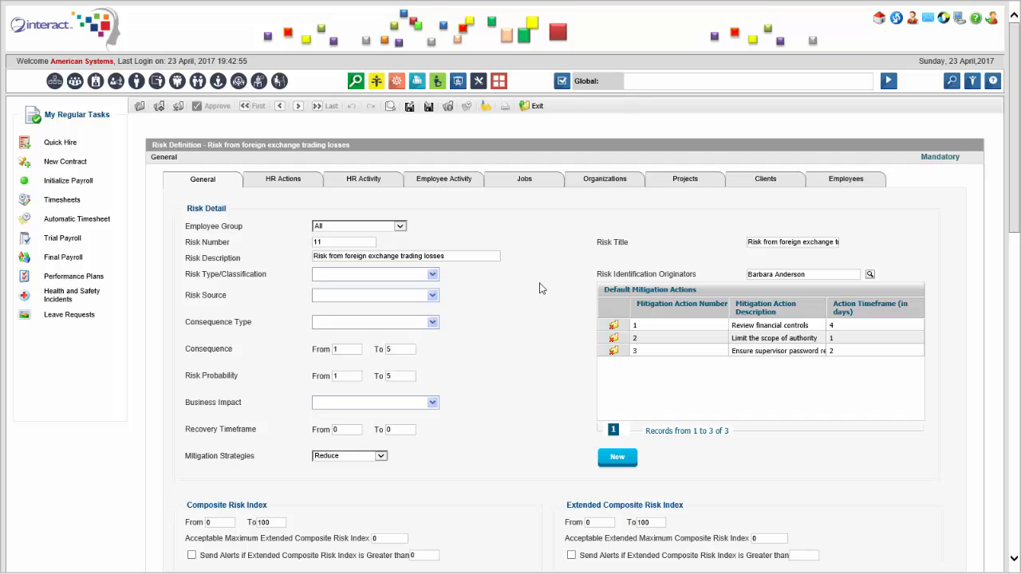
Check the Business Impact options selected for the foreign exchange trading risk and widen the Mitigation Action Description column.
click(426, 404)
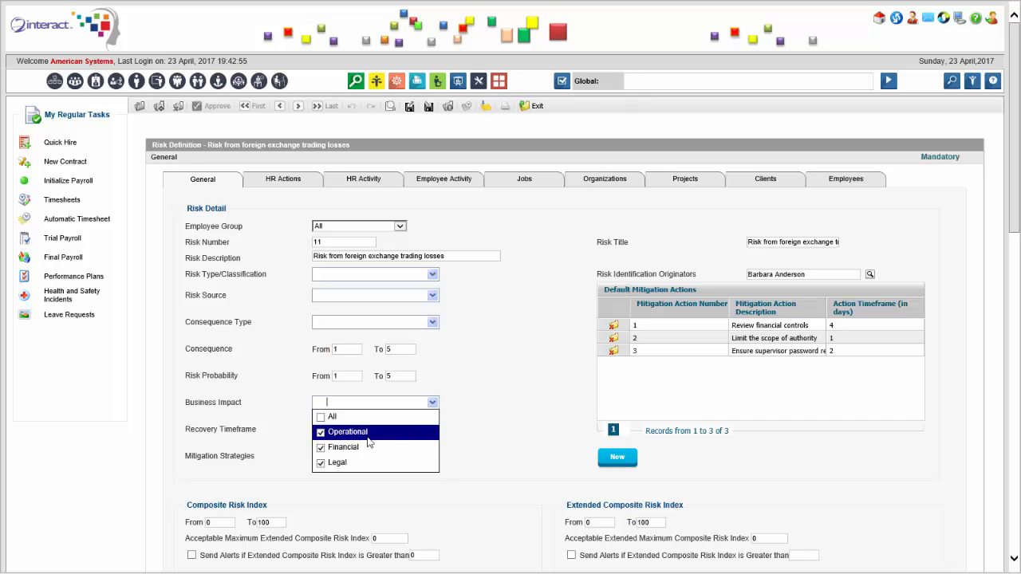
click(500, 363)
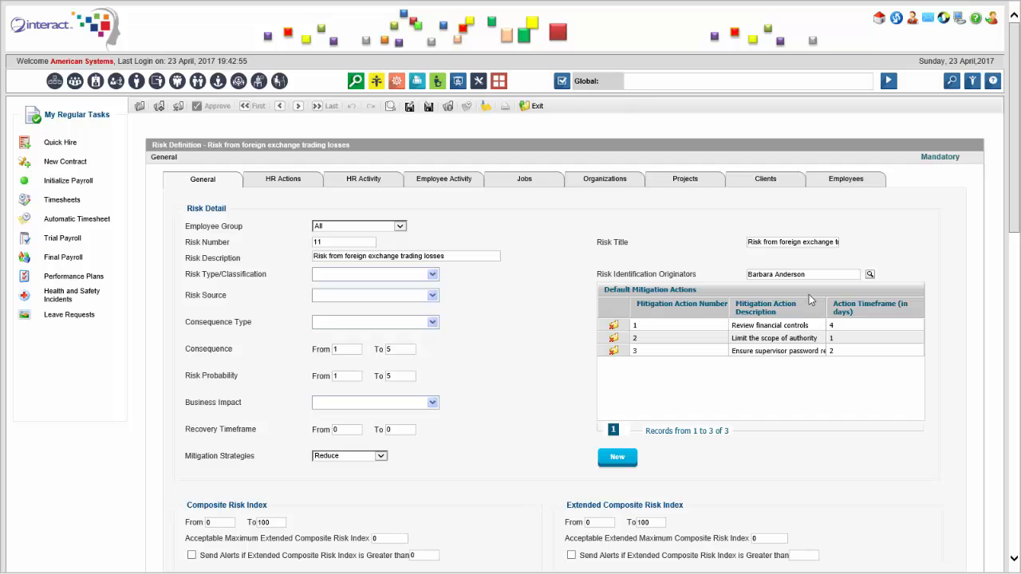
drag(730, 309, 697, 309)
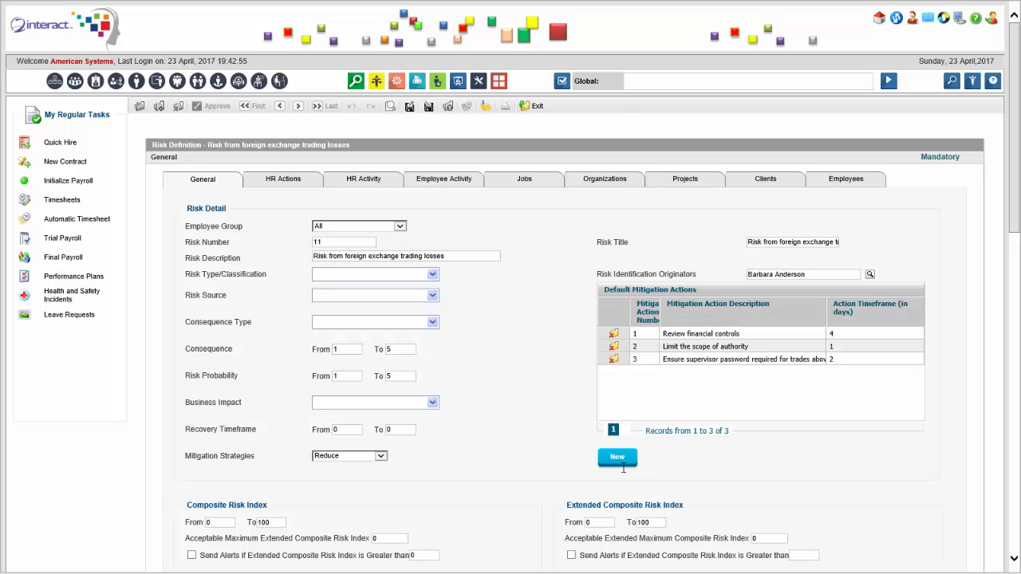
Examine the risk's composite indexes, alert workflow, officer assignments, alert rules, and activity and status fields.
scroll(511, 409, down, 3)
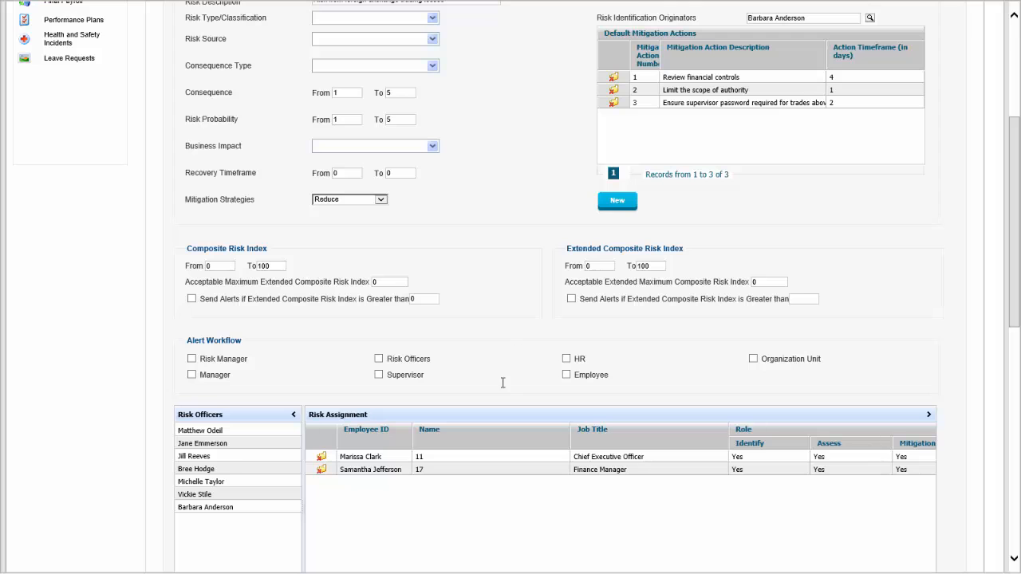
scroll(403, 396, down, 3)
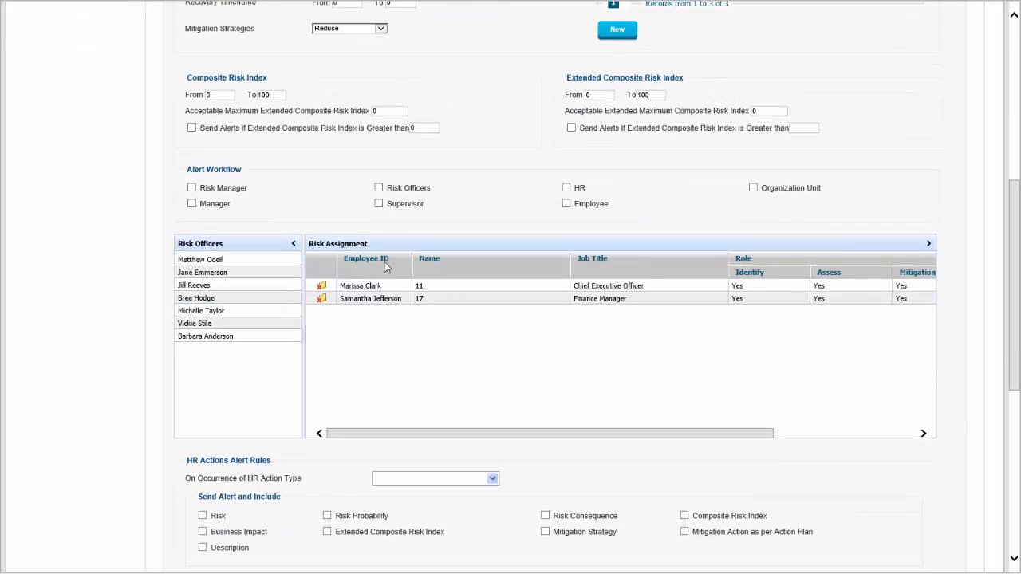
scroll(383, 351, down, 6)
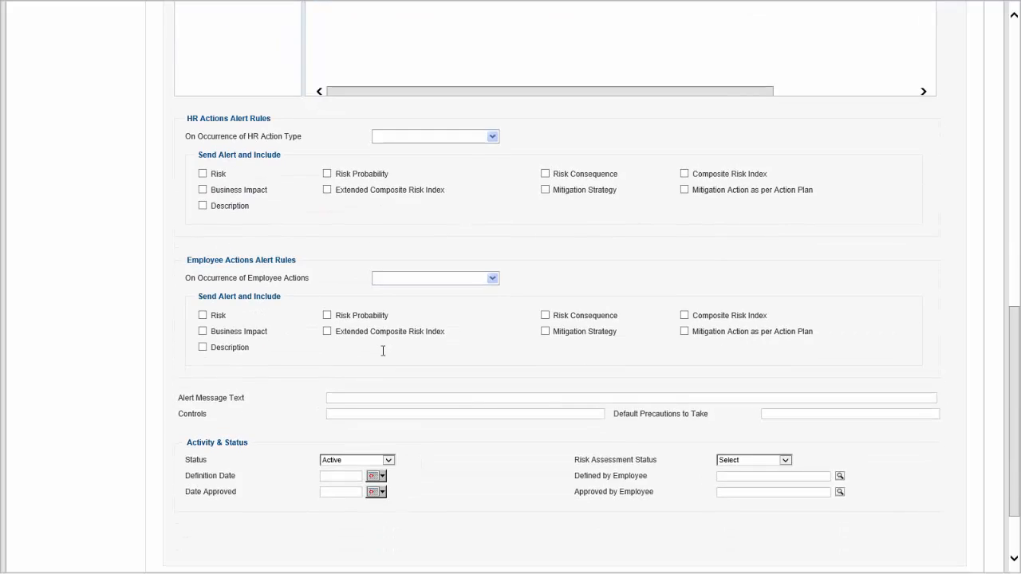
scroll(382, 351, down, 2)
scroll(382, 355, up, 15)
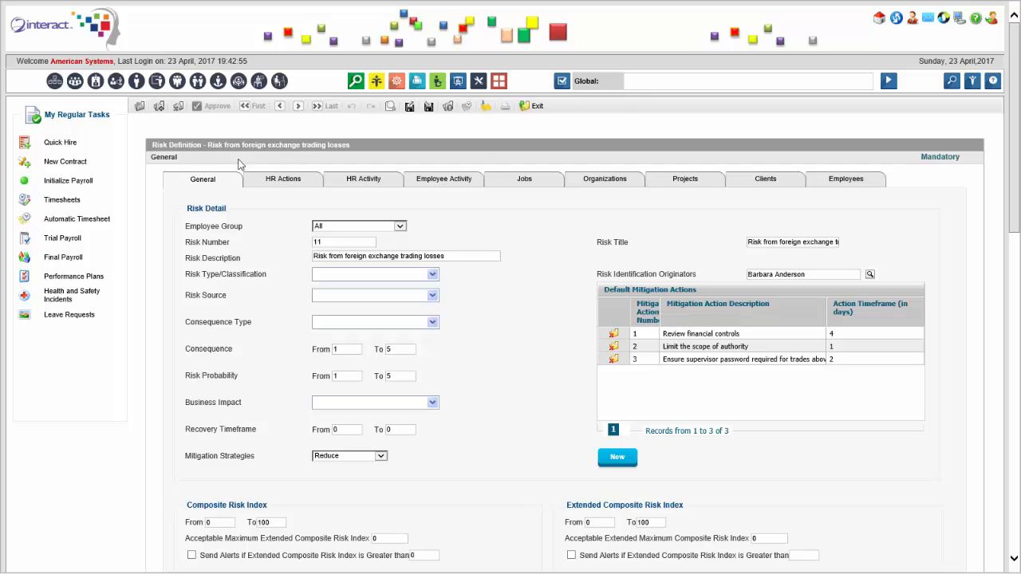
Go through the risk's HR Actions, HR Activity, Employee Activity, Jobs, Organizations, Projects, Clients and Employees risk sources.
click(296, 185)
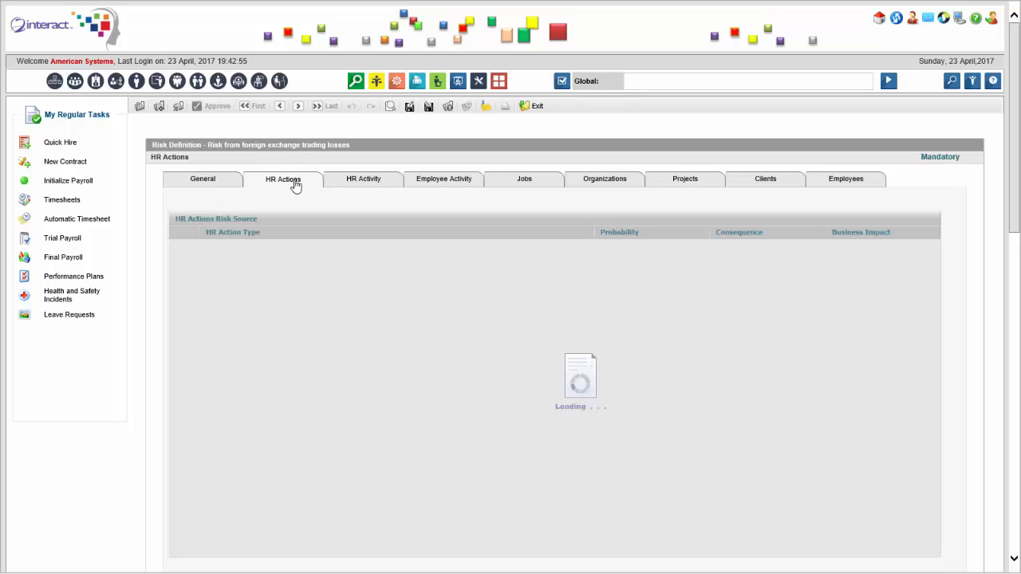
click(367, 181)
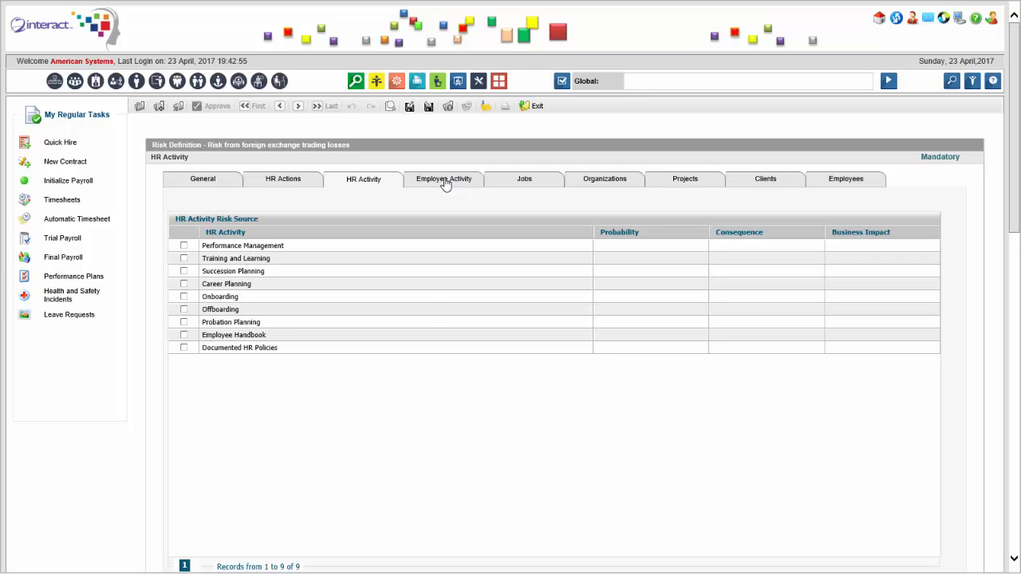
click(470, 185)
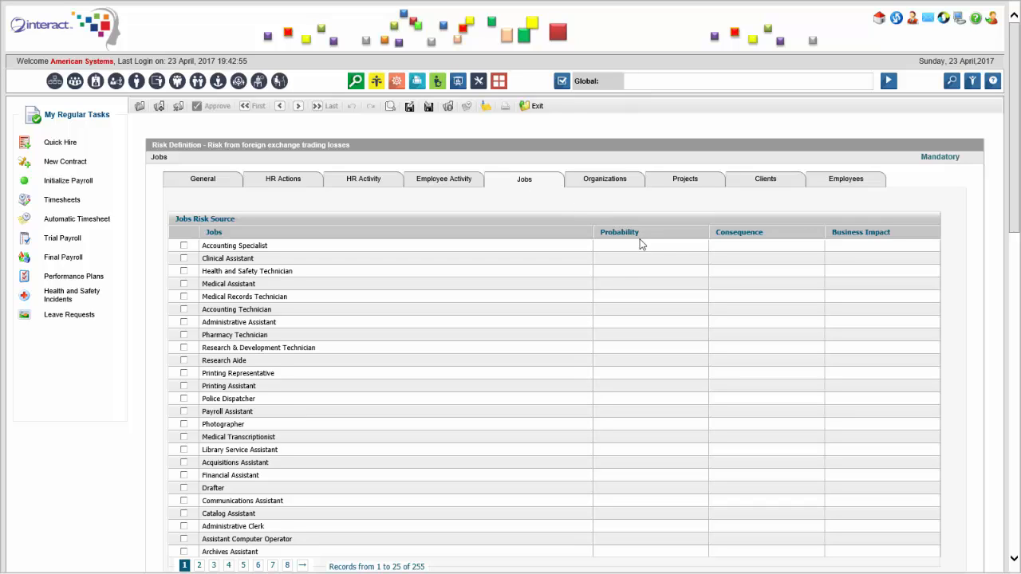
click(625, 260)
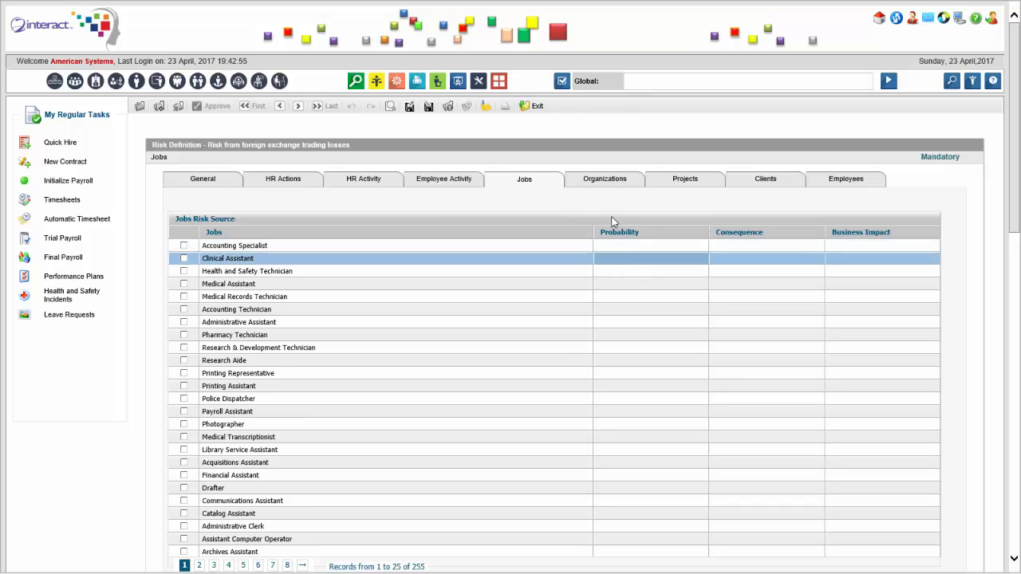
click(607, 183)
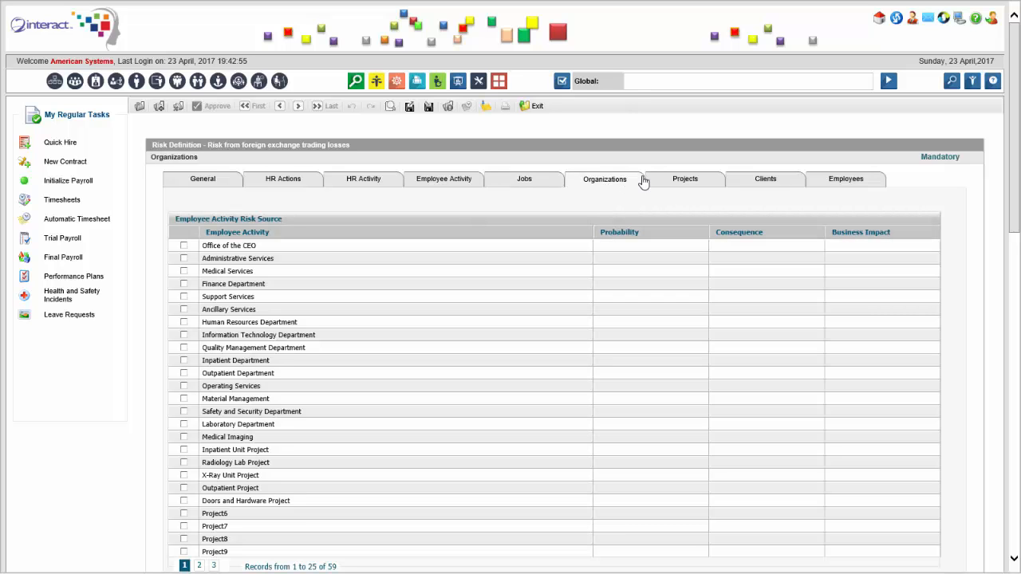
click(711, 180)
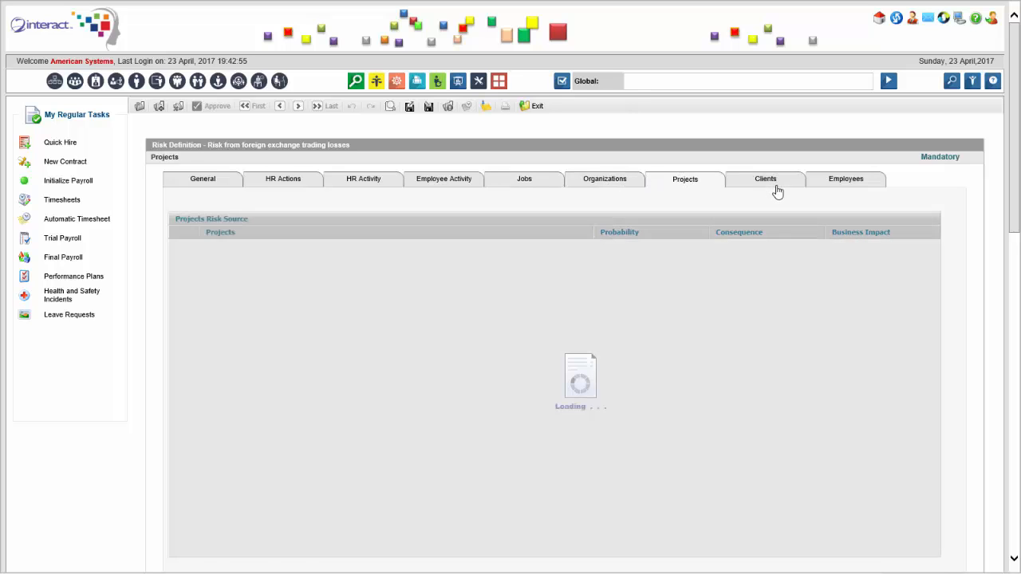
click(778, 188)
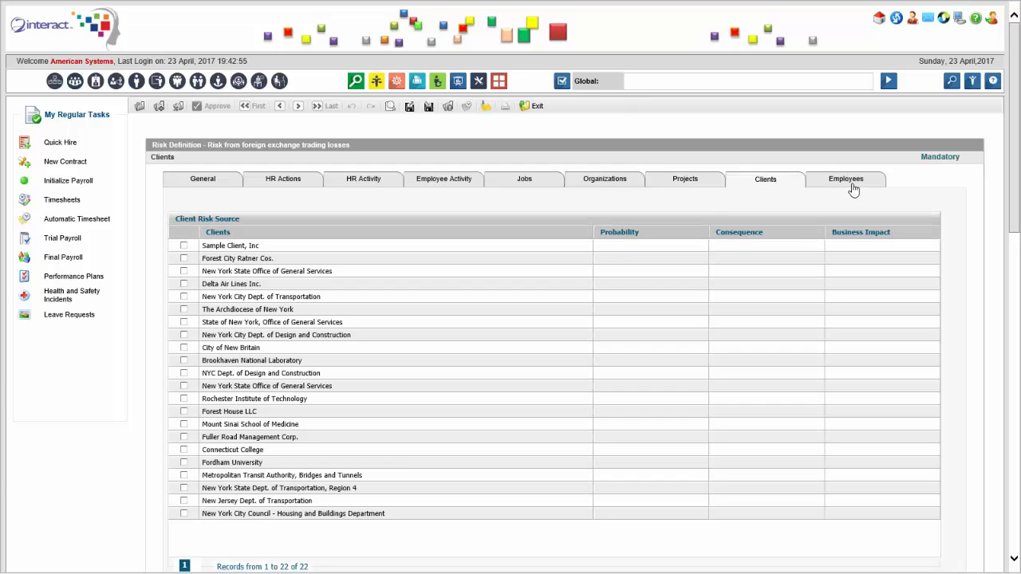
click(850, 185)
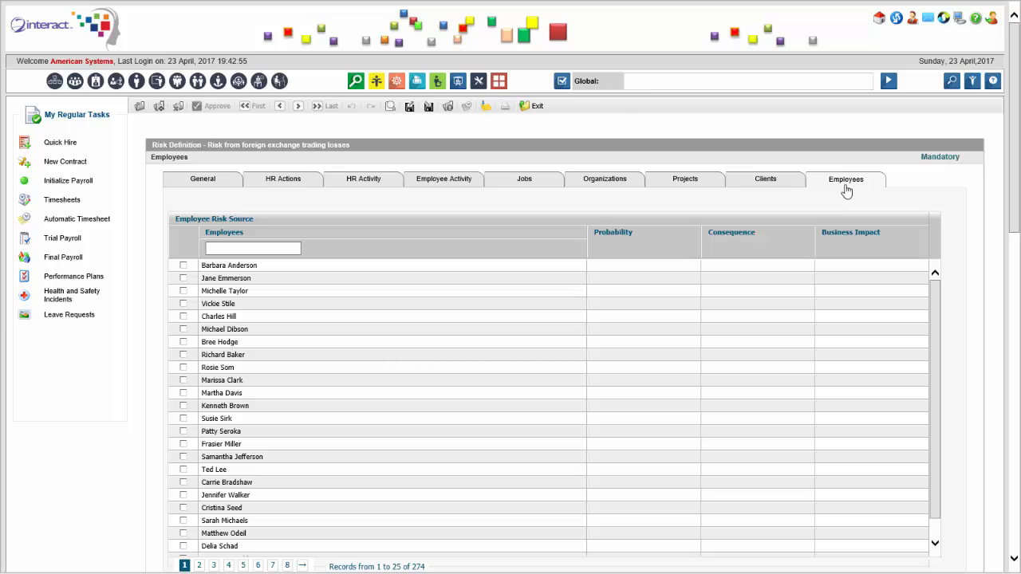
Go back through the Clients, Projects and Organizations risk sources to the risk's General details.
click(767, 187)
click(661, 186)
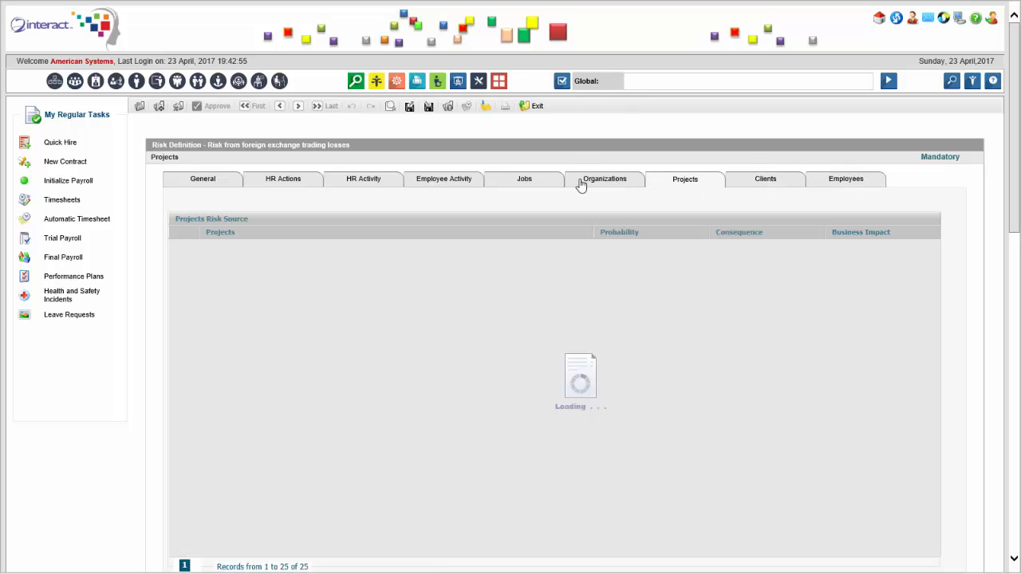
click(581, 184)
click(223, 186)
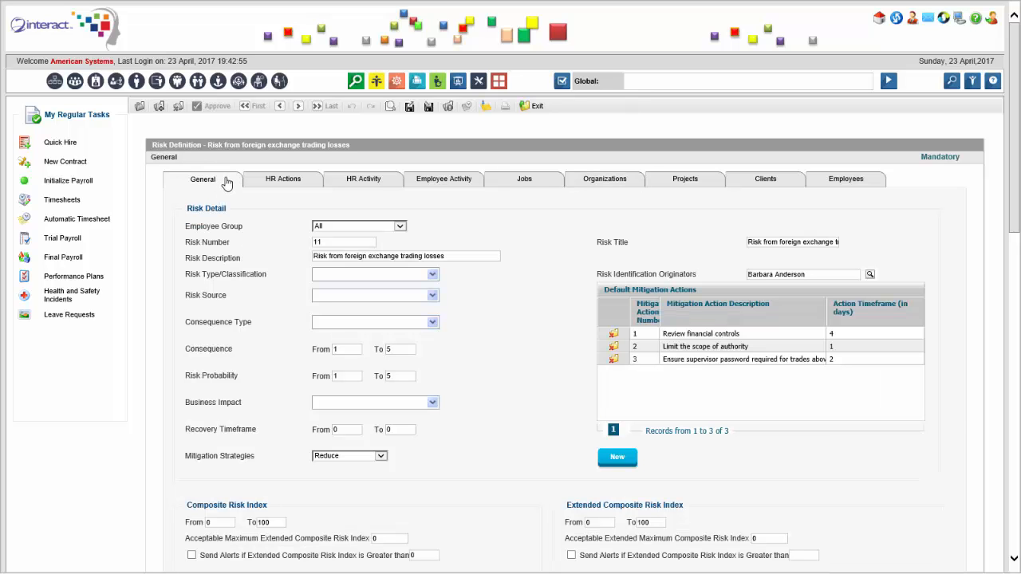
Open the Administrative Services organization unit, view its assigned risks and return to its General details.
click(55, 82)
click(266, 353)
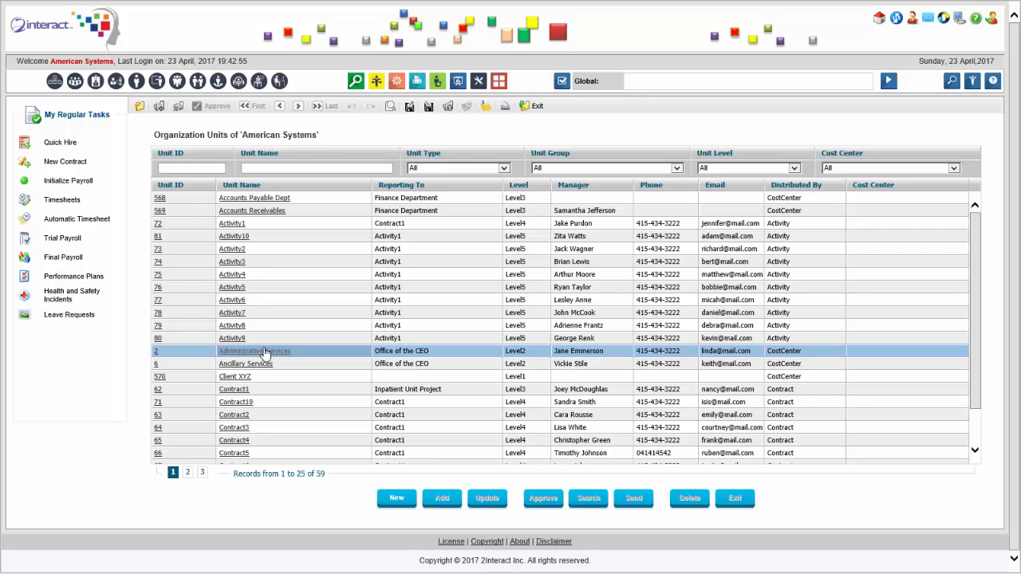
click(266, 352)
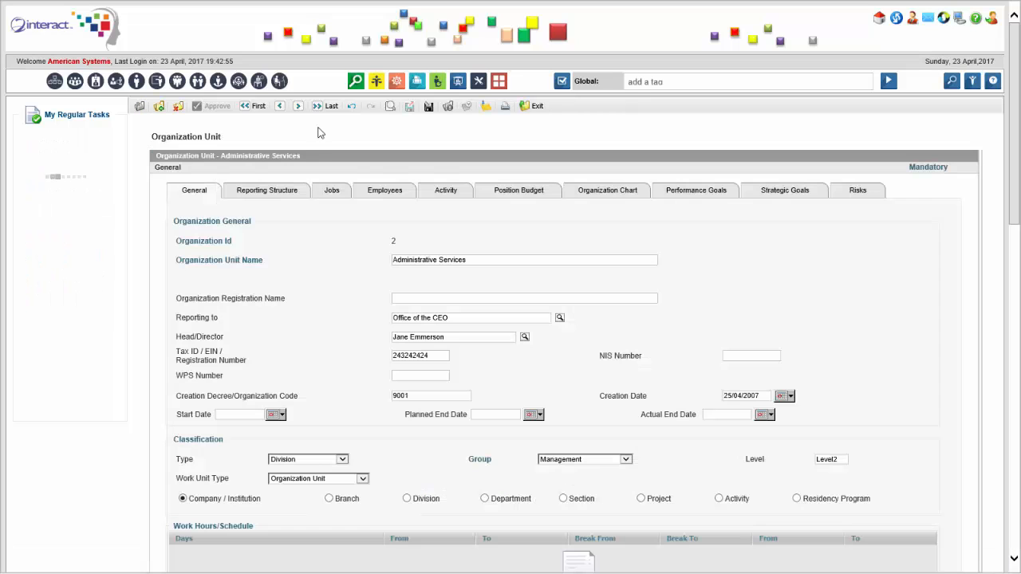
click(855, 192)
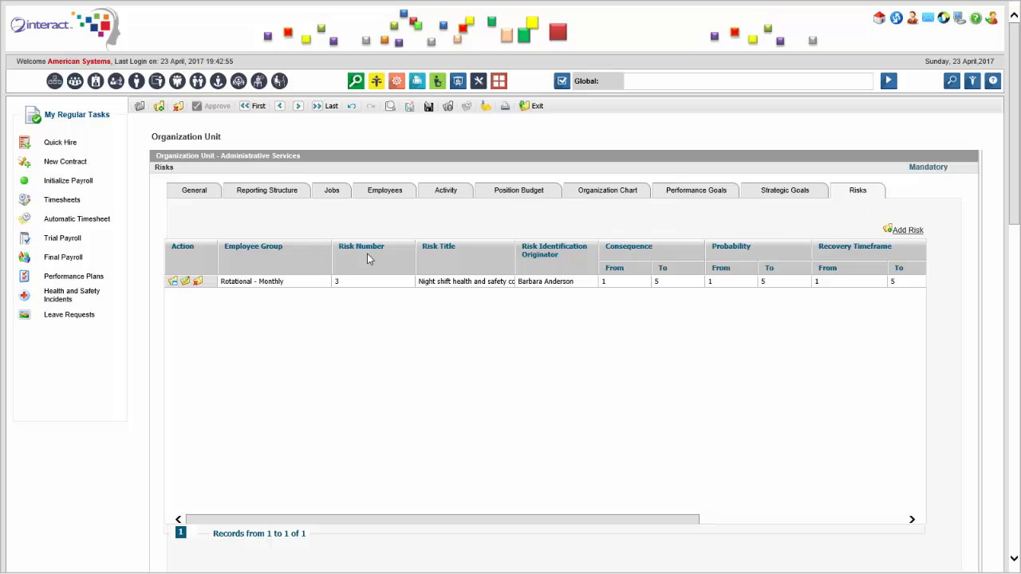
click(193, 195)
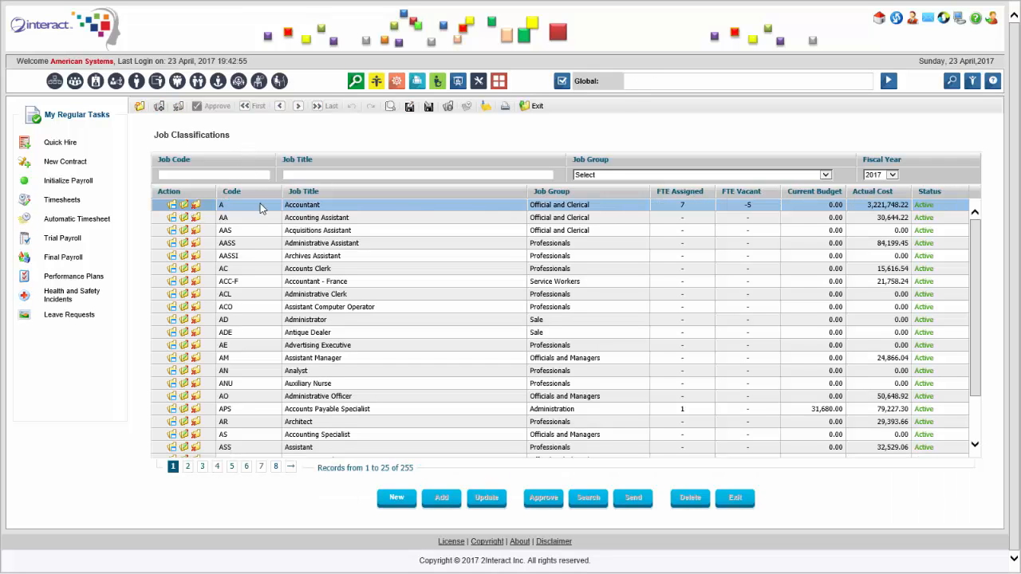
Open the Accountant job classification, view its assigned risks and return to its General details.
double_click(302, 206)
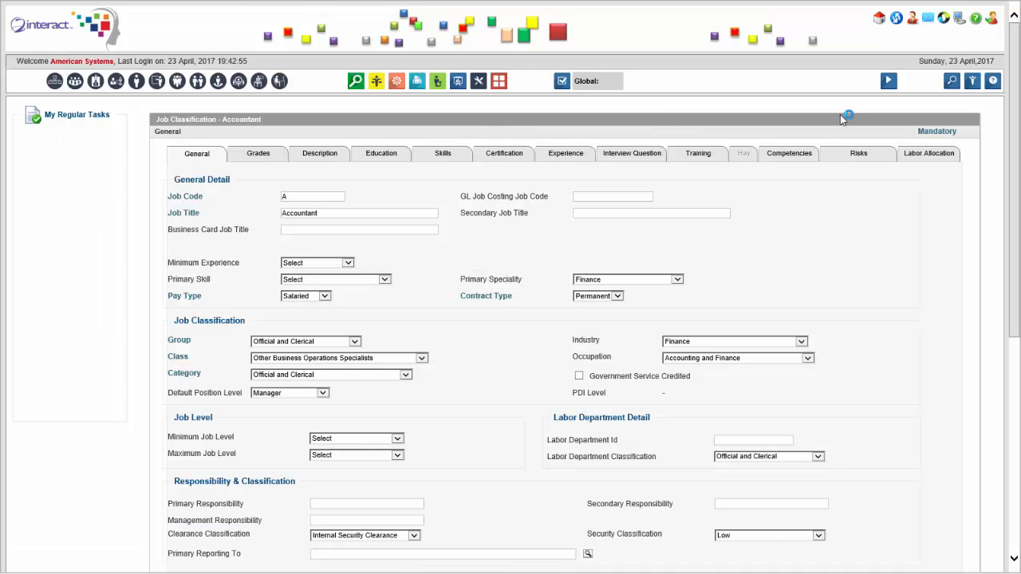
click(854, 161)
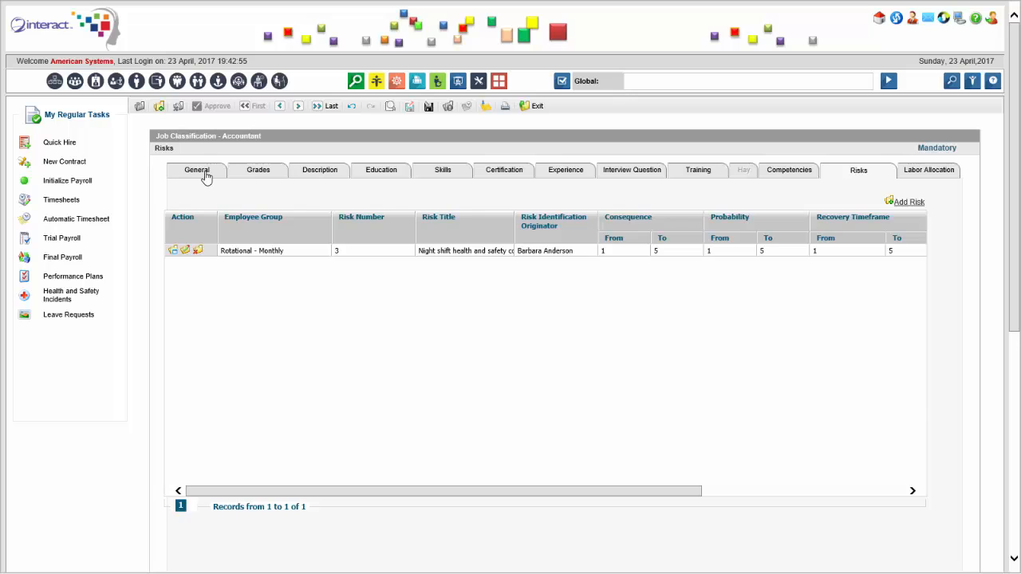
click(205, 176)
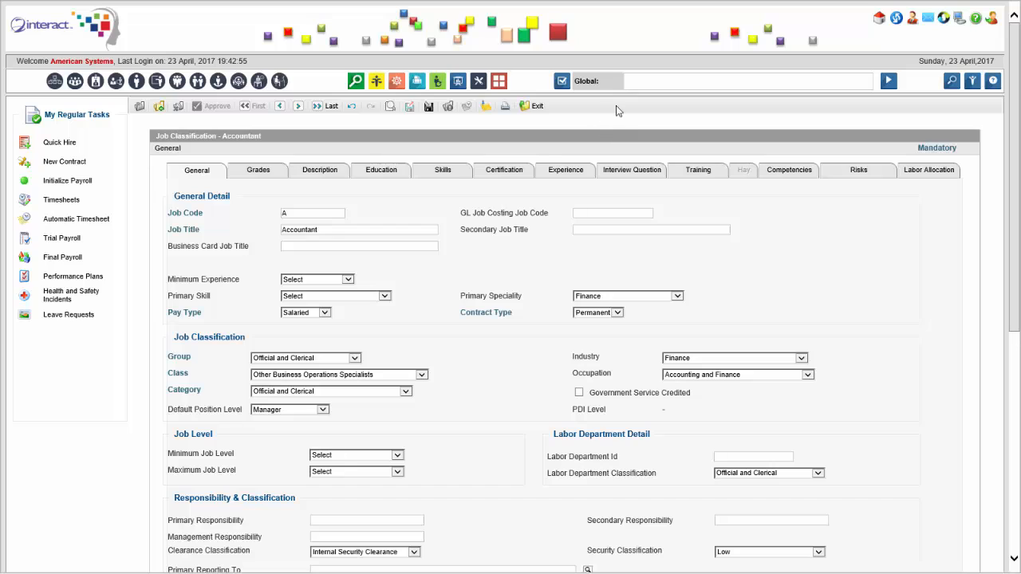
Search the activities for "Risk" and open Risk Assessments.
click(668, 75)
click(398, 83)
click(678, 78)
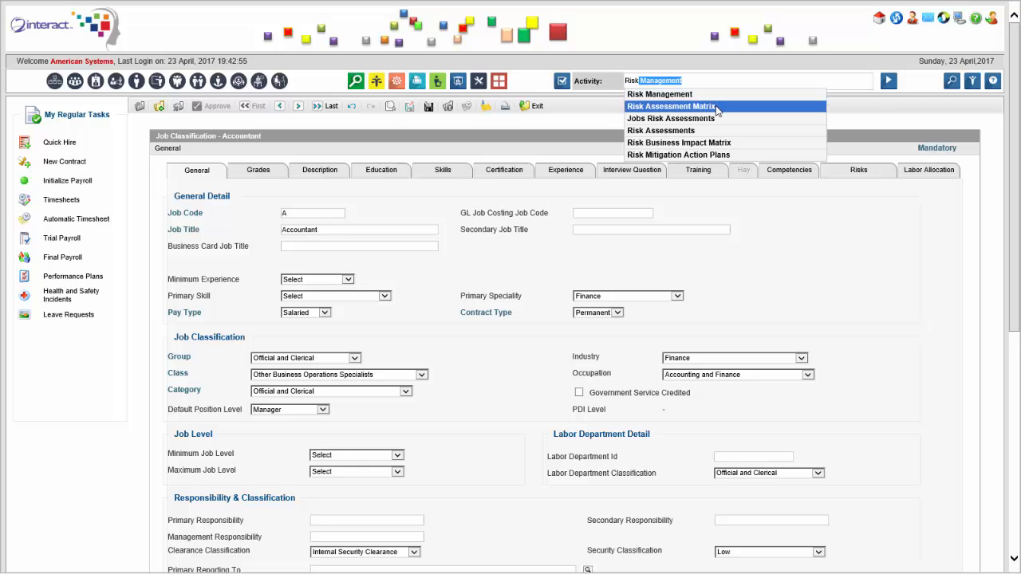
click(710, 130)
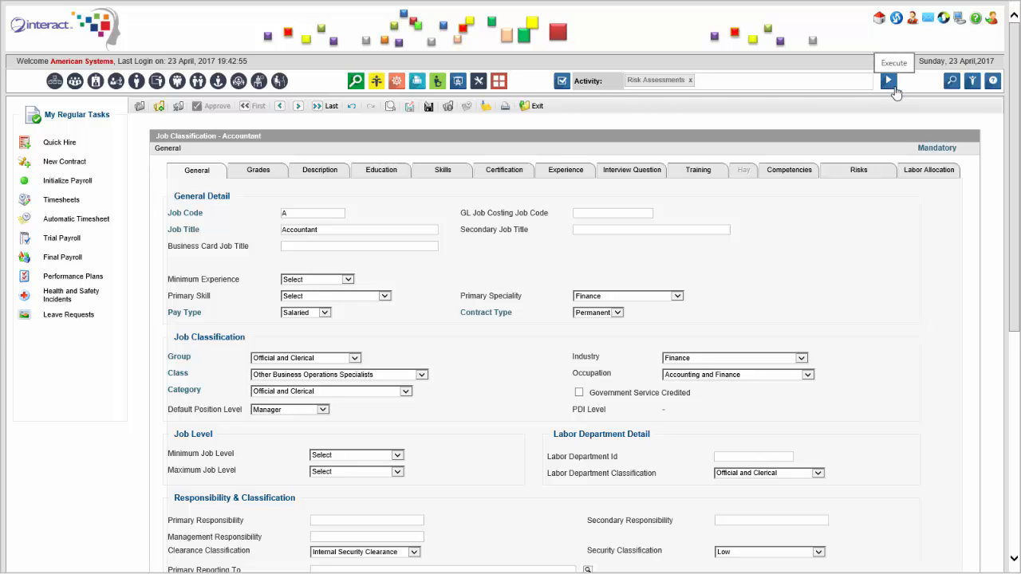
click(892, 88)
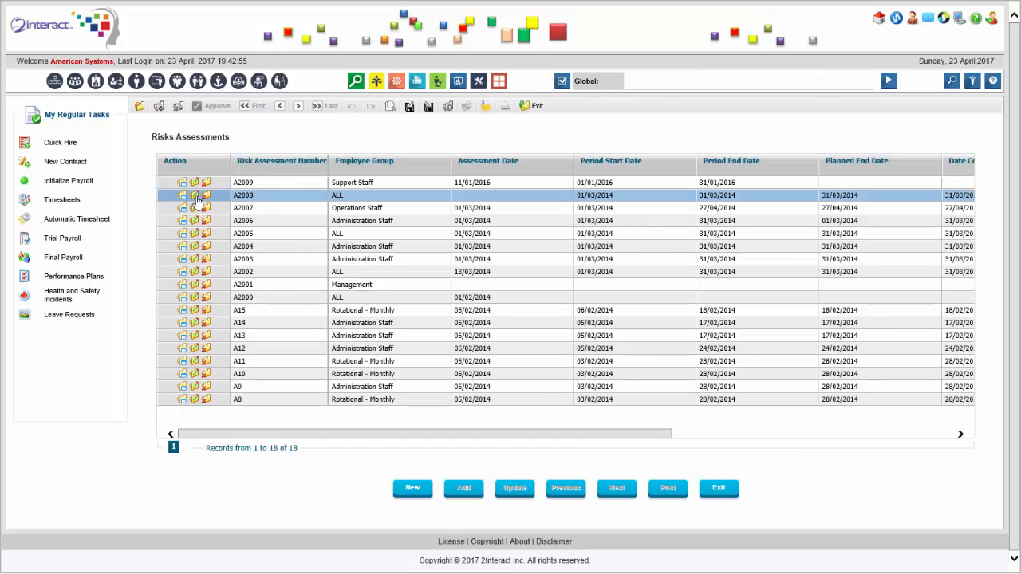
Start a new risk assessment and set its period end date to 30/04/2017.
double_click(238, 205)
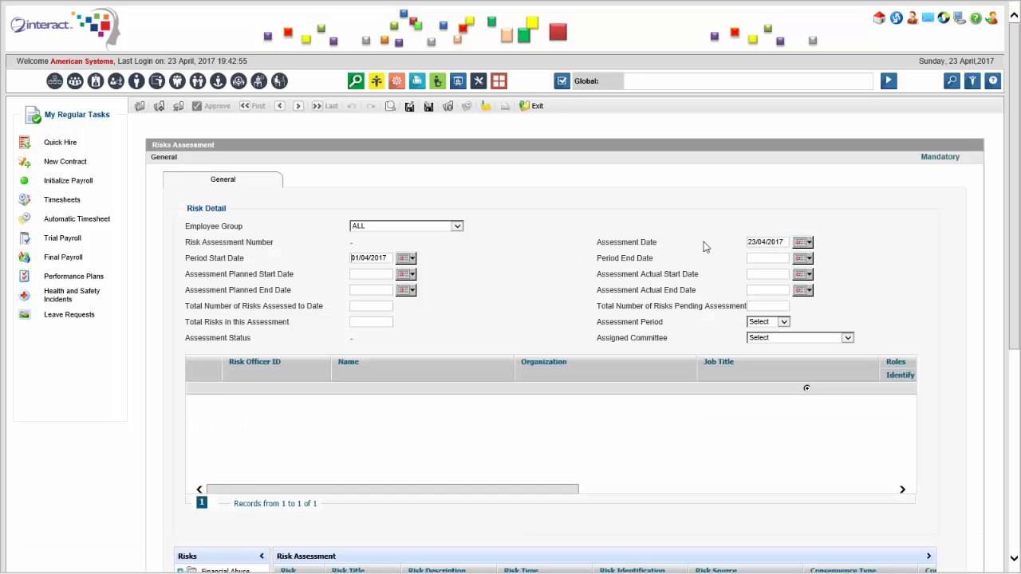
click(804, 257)
click(803, 272)
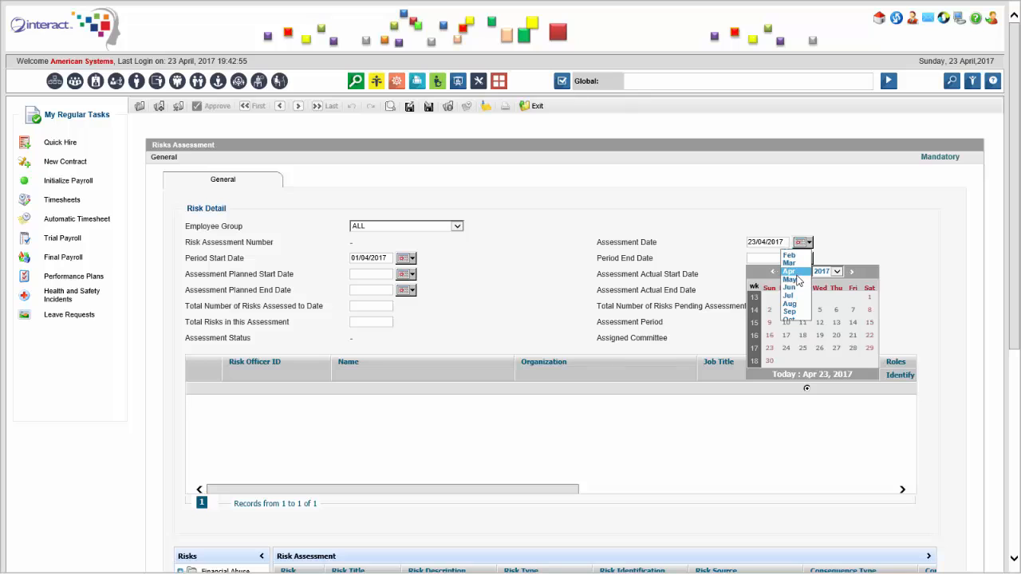
click(789, 272)
click(769, 362)
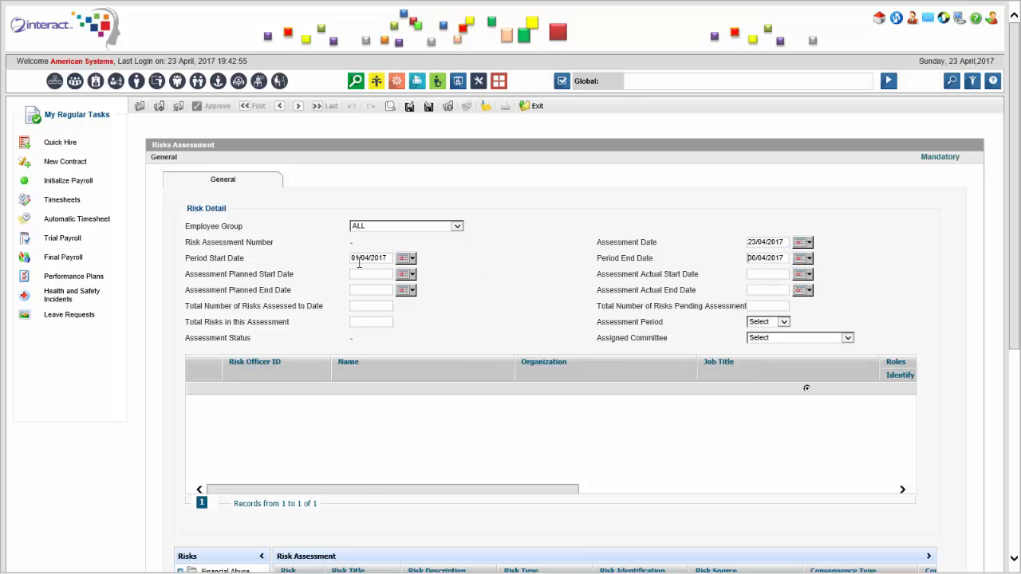
Set the planned and actual start dates to 01/04/2017, the planned end date to 30/04/2017, and the risks assessed to date to 4.
click(405, 274)
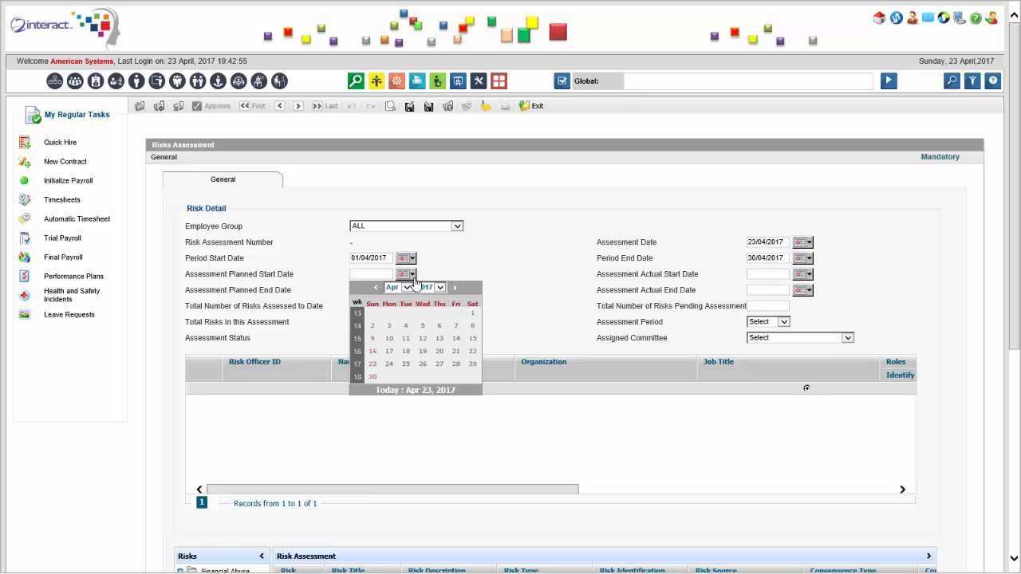
click(473, 314)
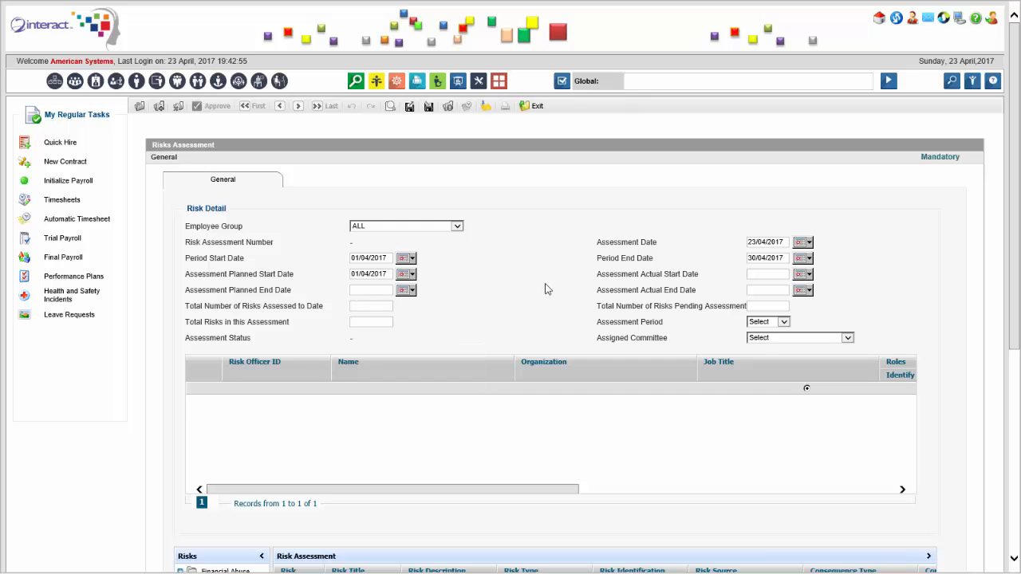
click(803, 275)
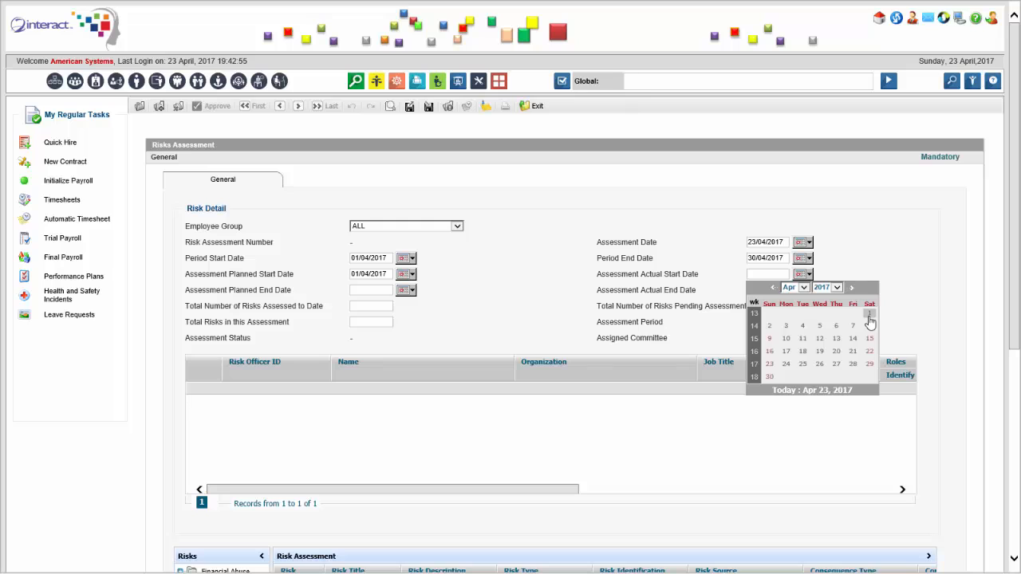
click(870, 314)
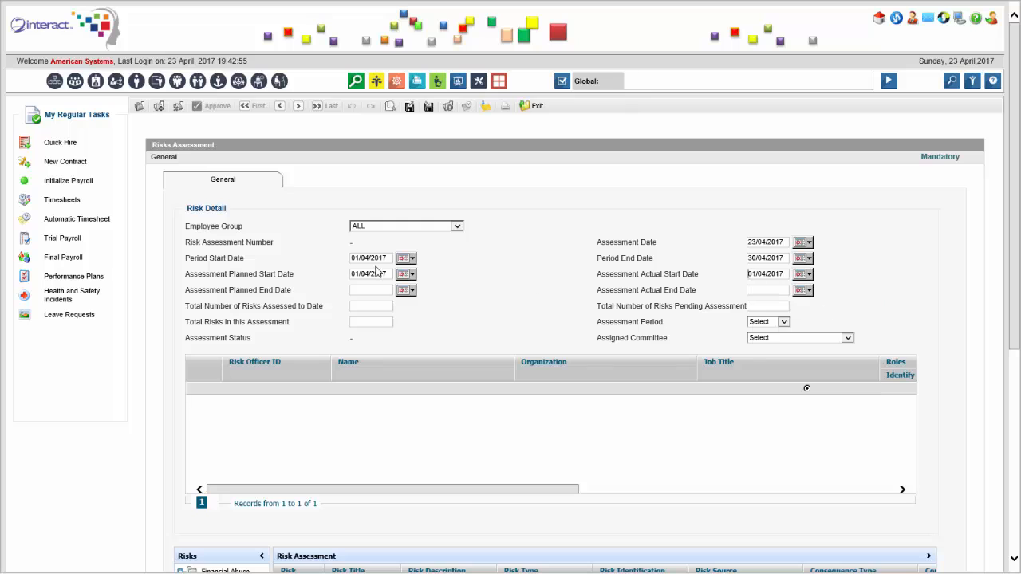
click(408, 291)
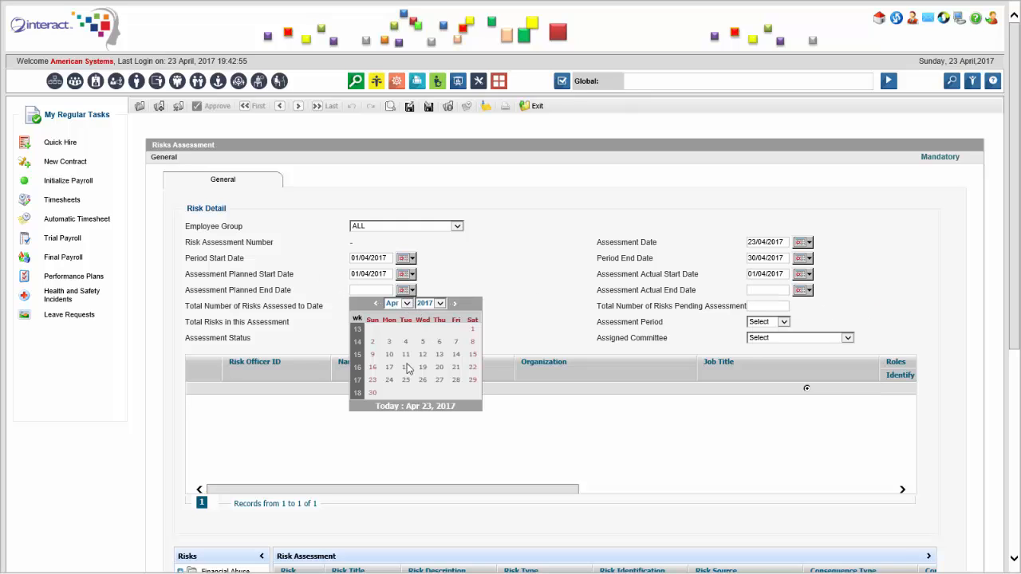
click(372, 396)
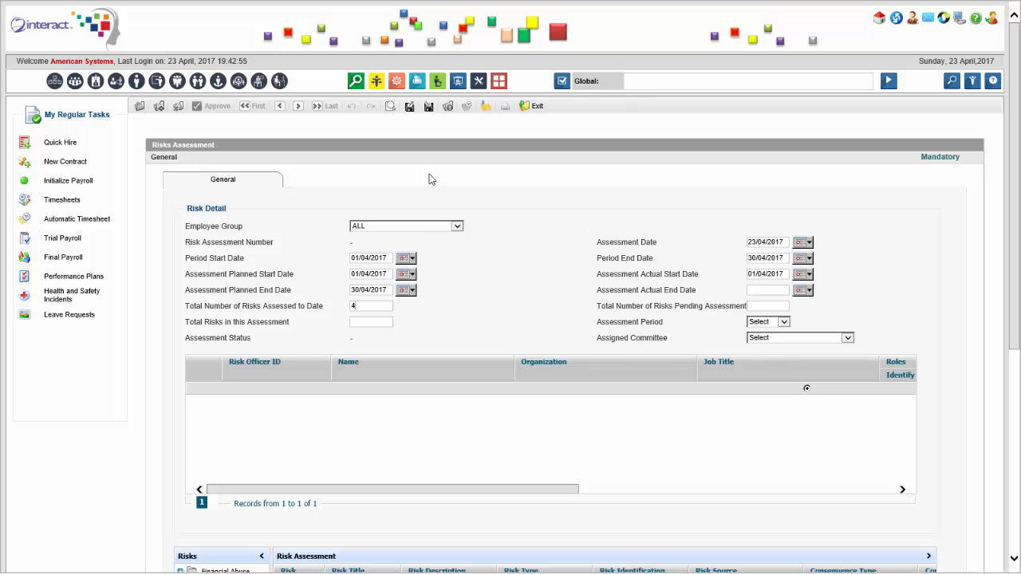
Enter 2 total risks in this assessment, set the period to Month, and assign the Financial Risk Committee with its Finance Manager as risk officer.
scroll(452, 327, down, 2)
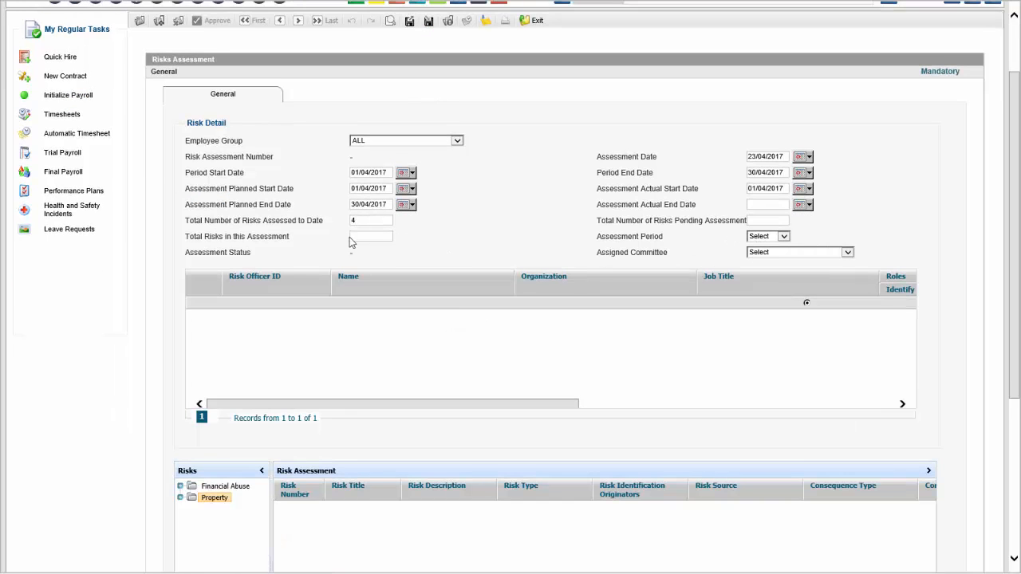
click(766, 237)
click(770, 253)
click(778, 253)
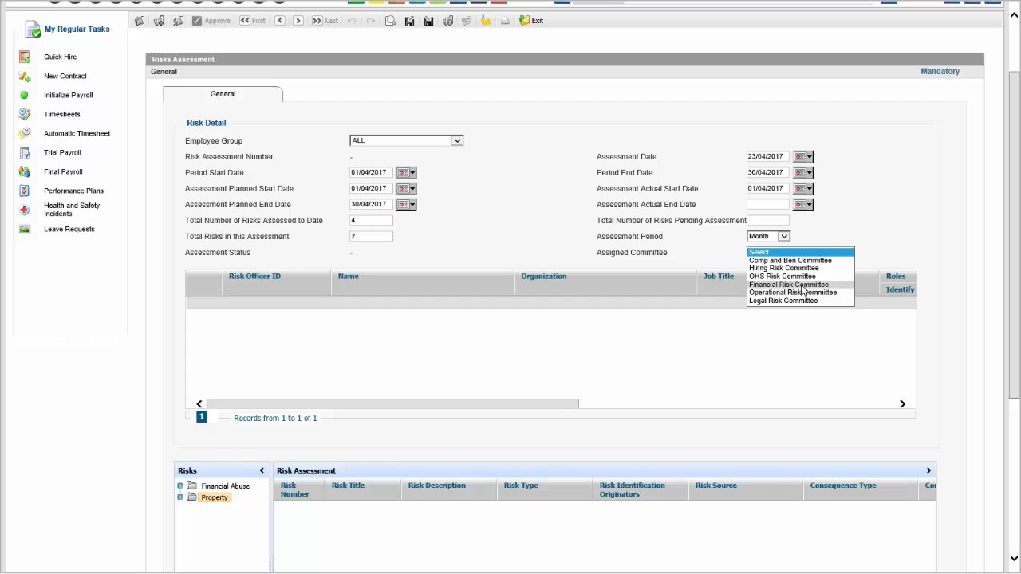
click(788, 285)
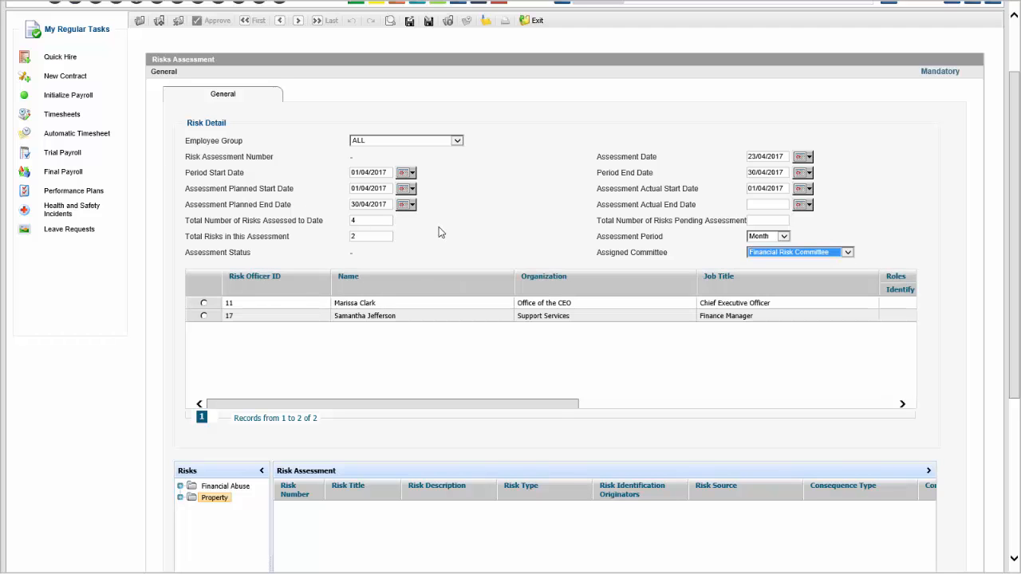
click(203, 316)
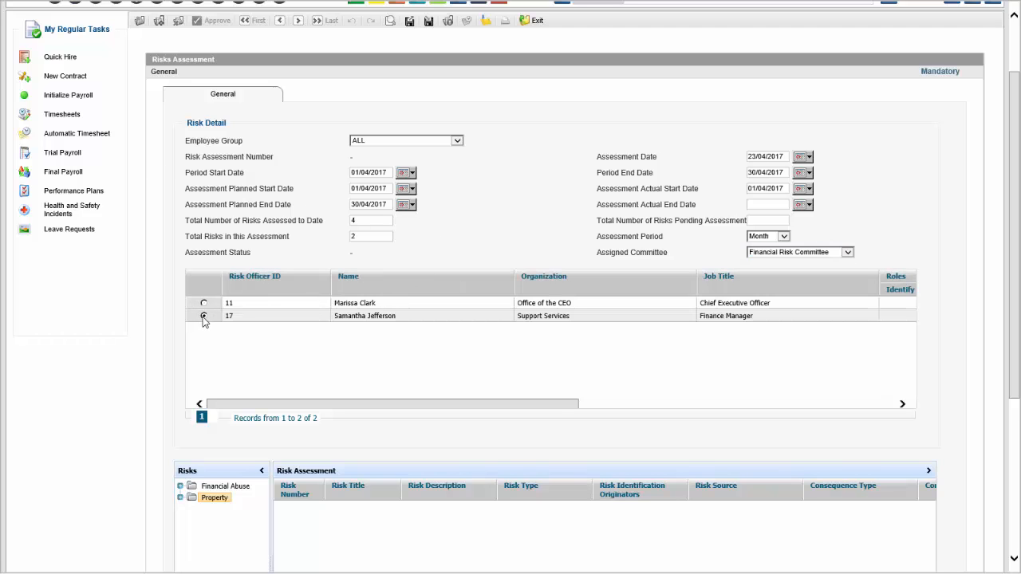
Add the foreign exchange trading losses risk from Financial Abuse to the risk assessment and widen the Risk Title column to show its full title.
scroll(151, 341, down, 2)
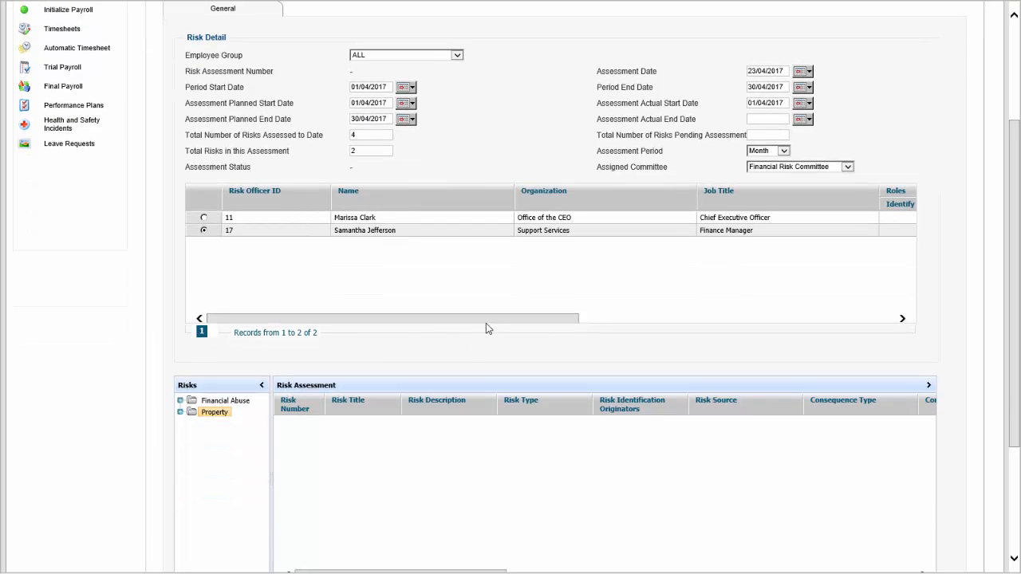
drag(486, 323, 472, 299)
scroll(160, 363, down, 2)
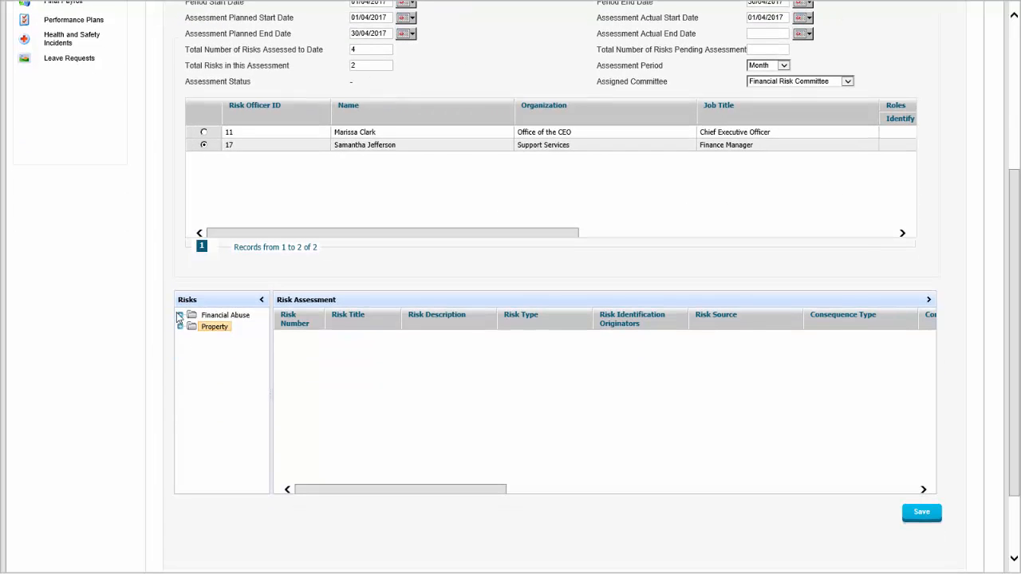
click(181, 316)
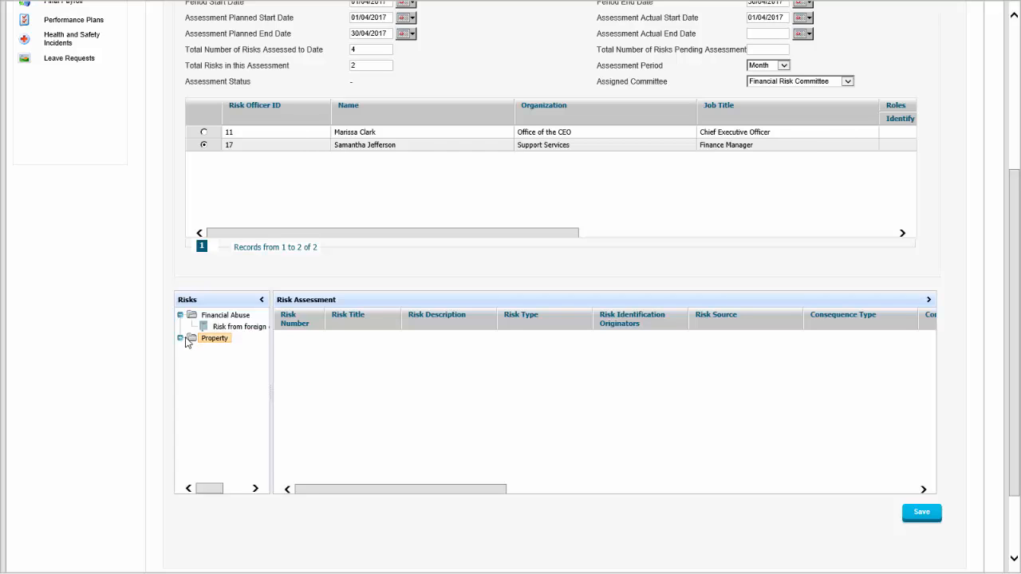
click(181, 338)
drag(236, 328, 342, 357)
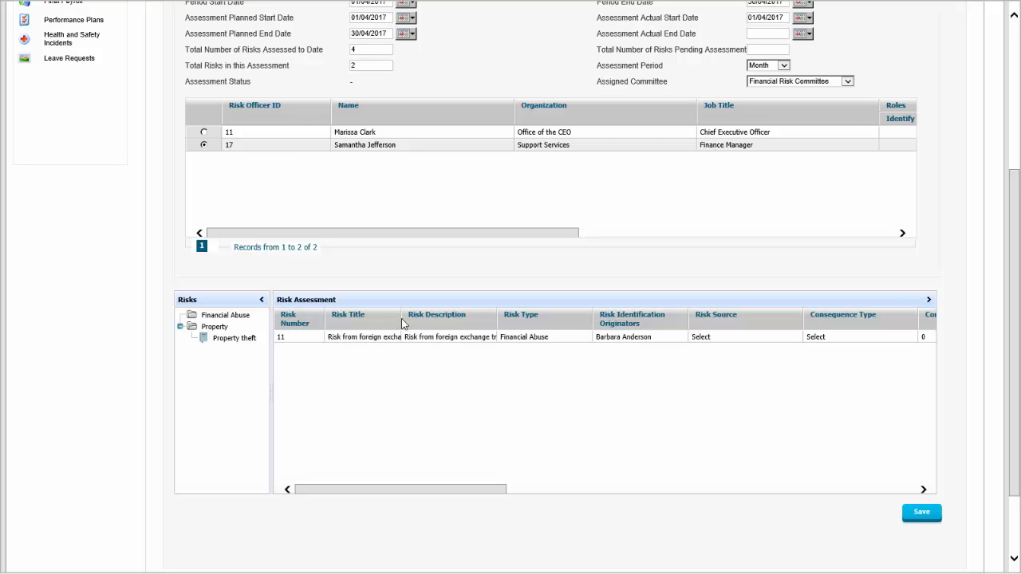
drag(402, 318, 533, 314)
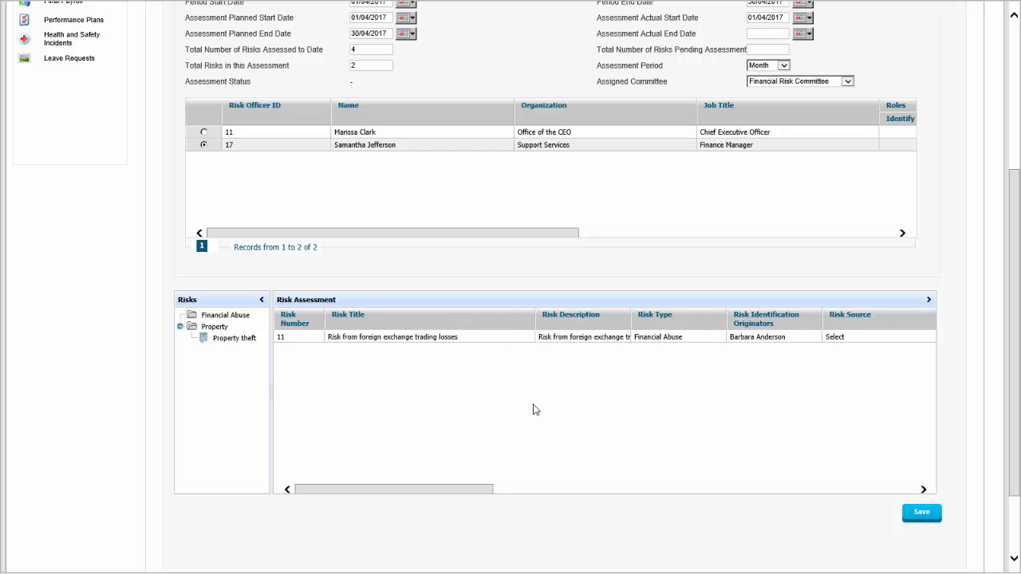
Set the risk source of the foreign exchange risk to Employee Conduct.
drag(486, 488, 592, 481)
click(532, 338)
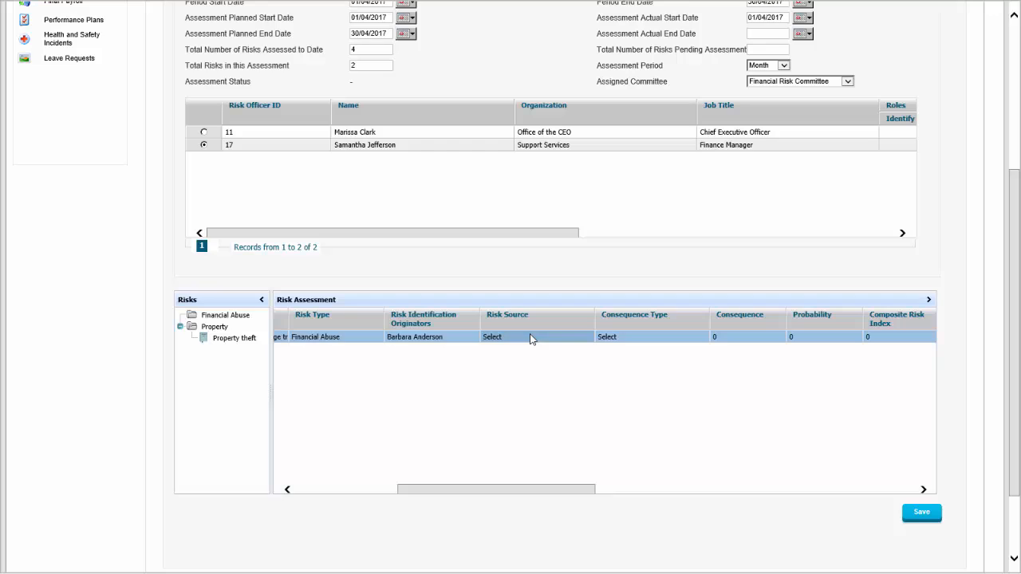
click(531, 337)
click(531, 337)
click(531, 338)
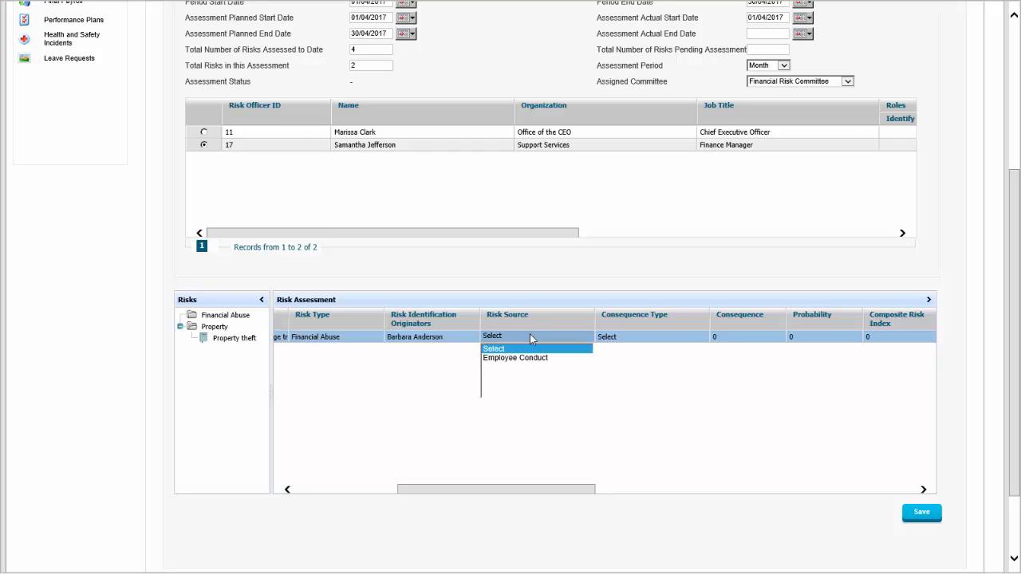
click(536, 359)
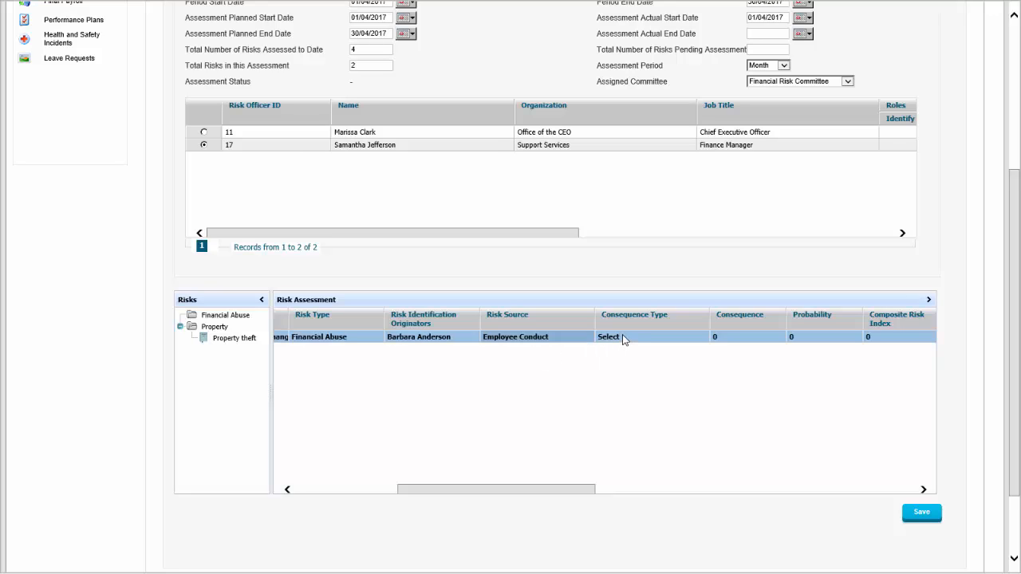
click(622, 337)
click(622, 336)
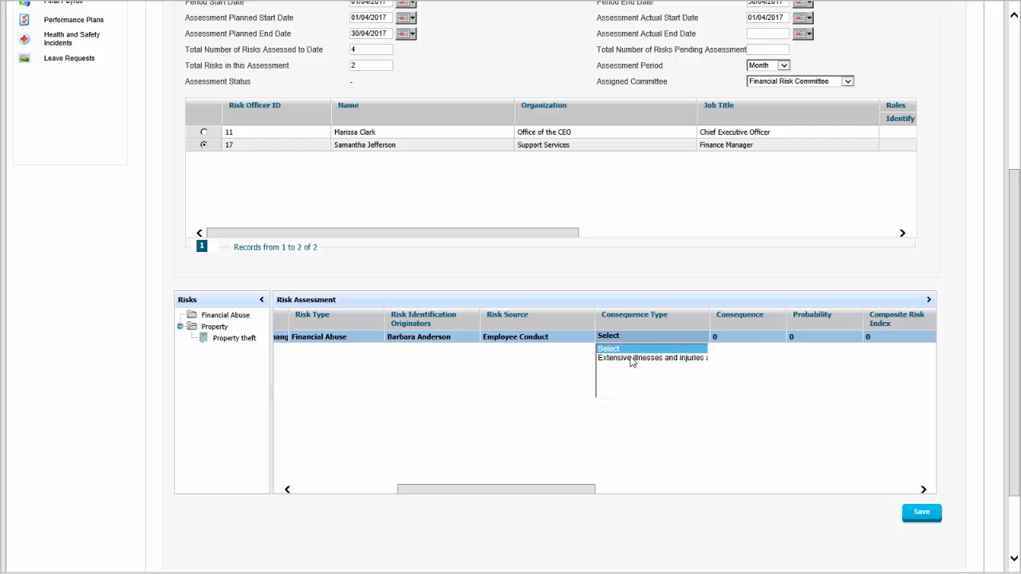
click(623, 286)
Rate the foreign exchange risk with a consequence of 5 and a probability of 3.
drag(563, 489, 595, 478)
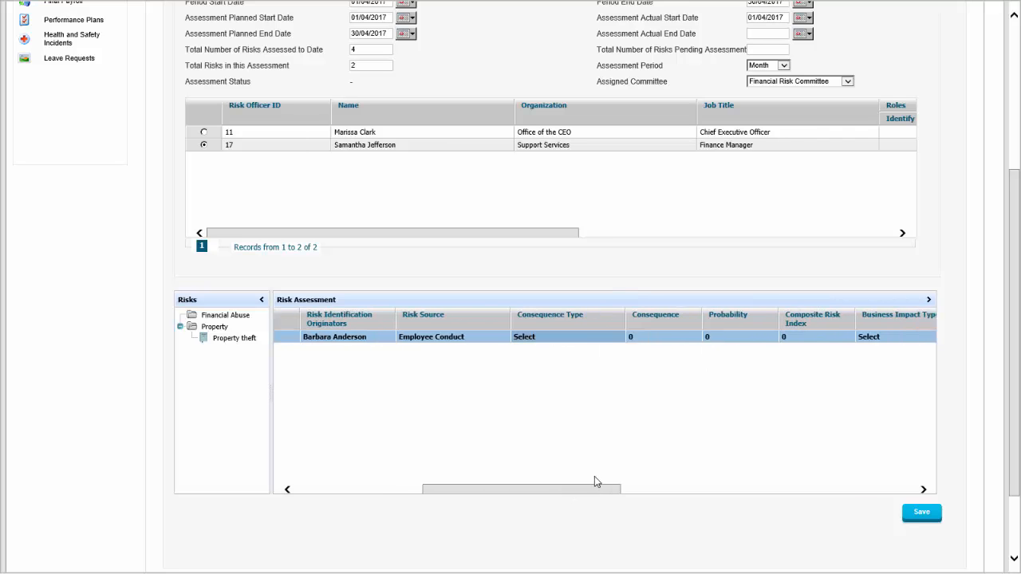
click(617, 336)
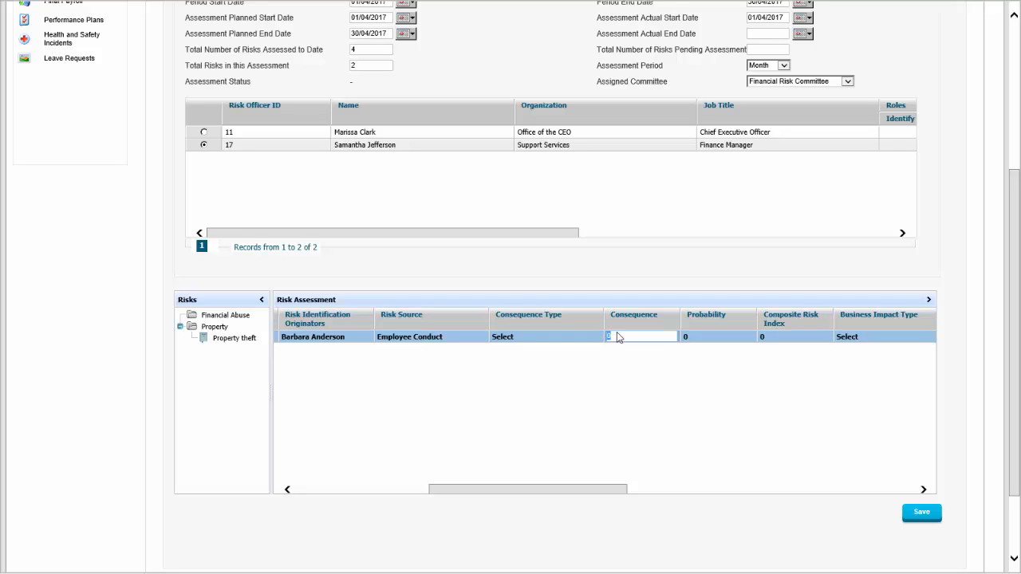
text(5)
click(695, 337)
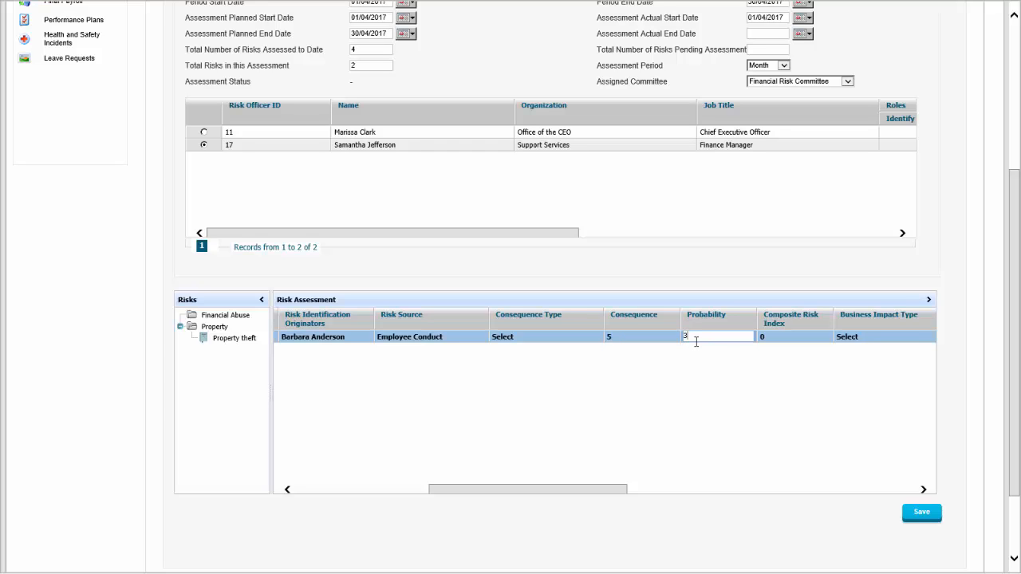
key(Return)
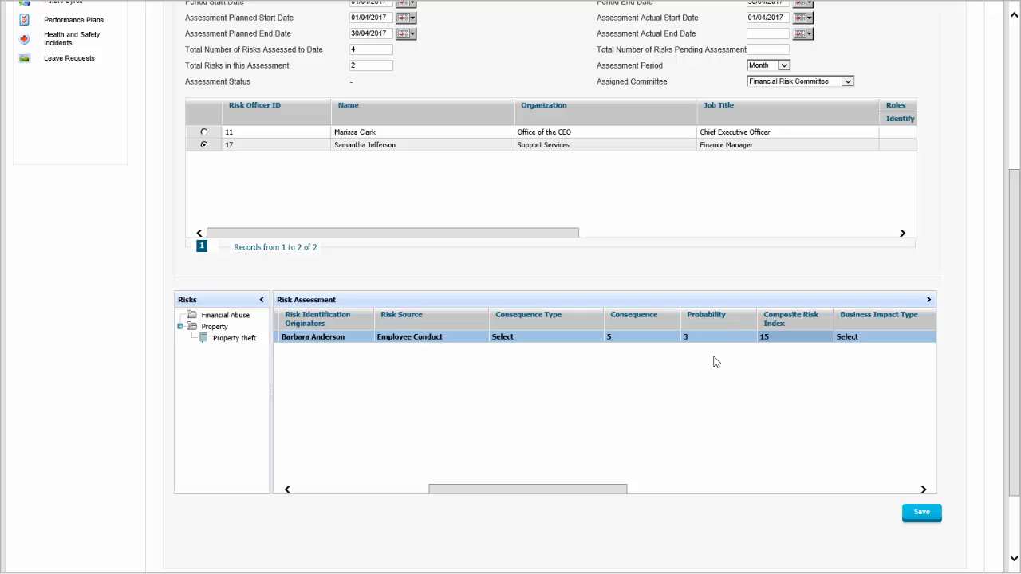
Set the business impact type of the foreign exchange risk to Financial.
drag(613, 488, 687, 478)
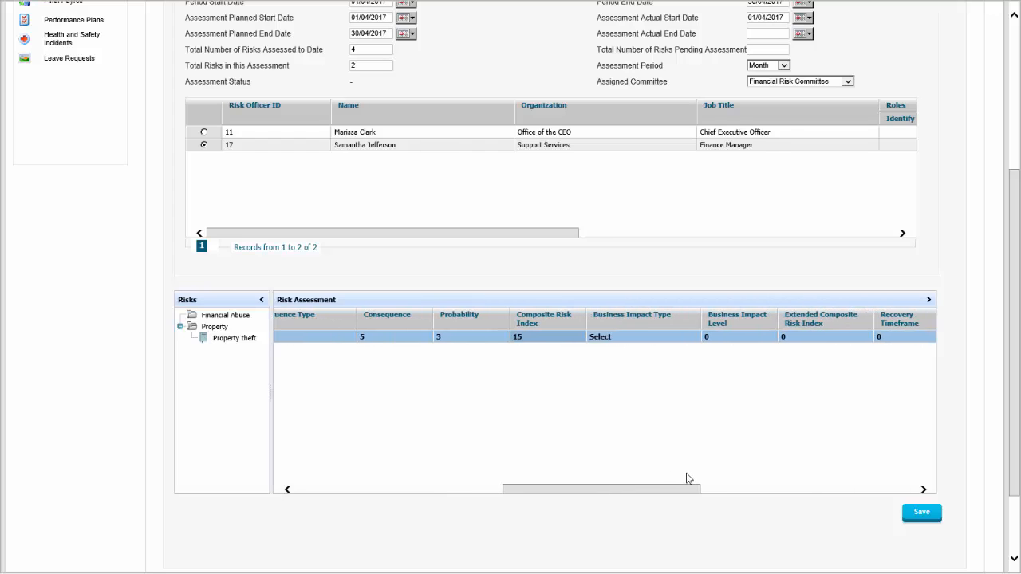
click(641, 341)
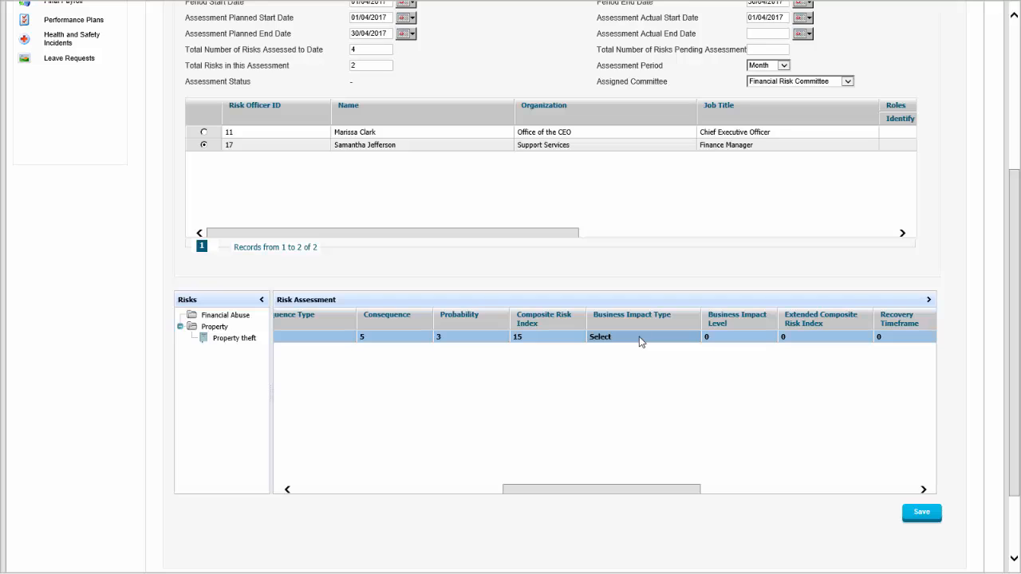
click(639, 340)
click(639, 343)
click(639, 340)
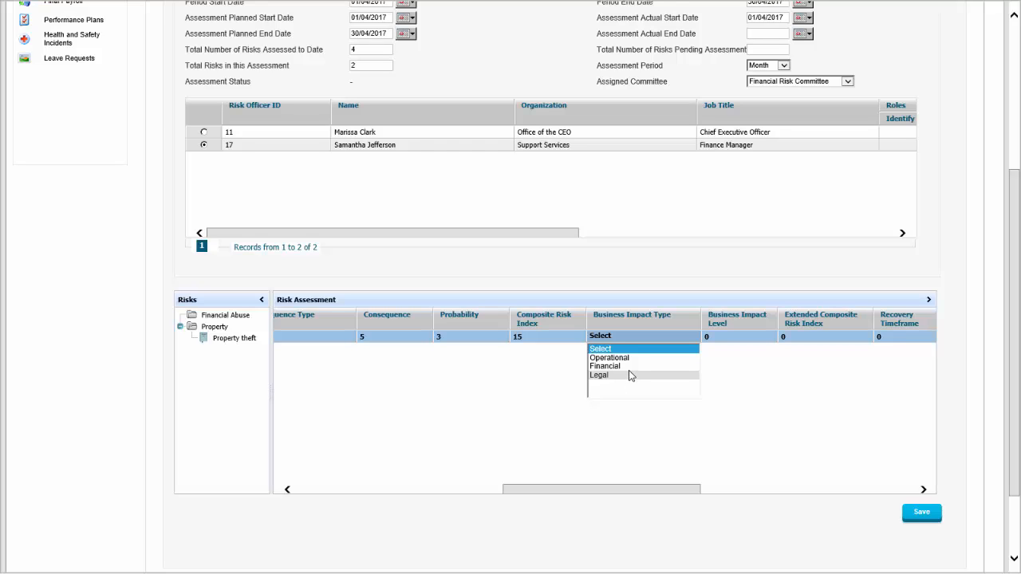
click(631, 367)
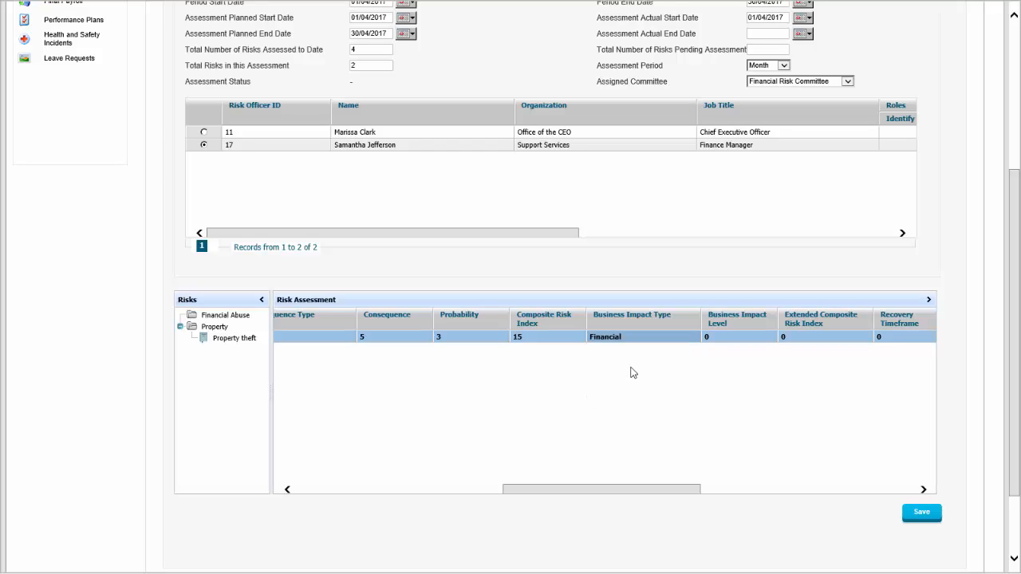
Set the business impact level of the foreign exchange risk to 4.
click(720, 335)
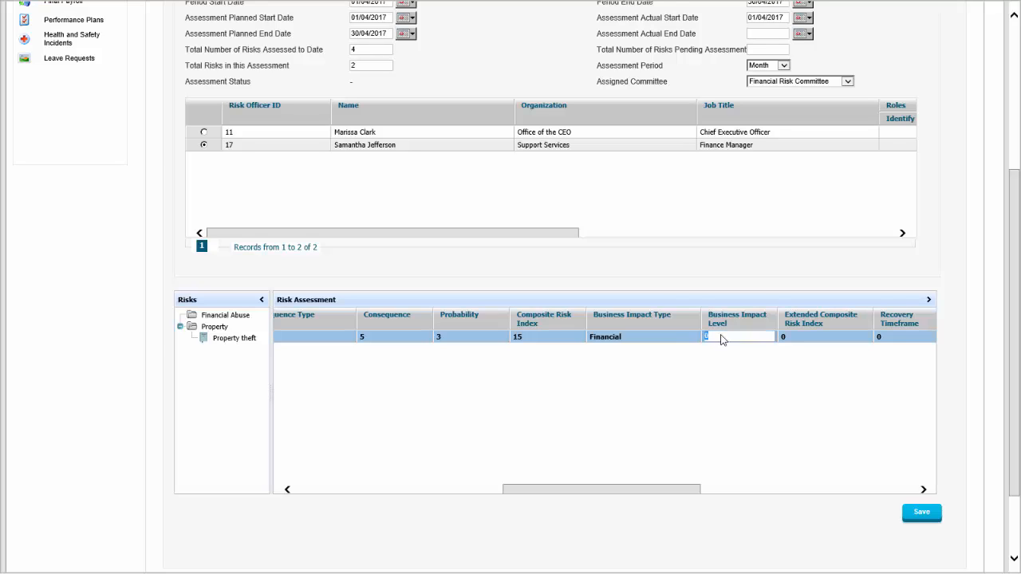
text(4)
key(Return)
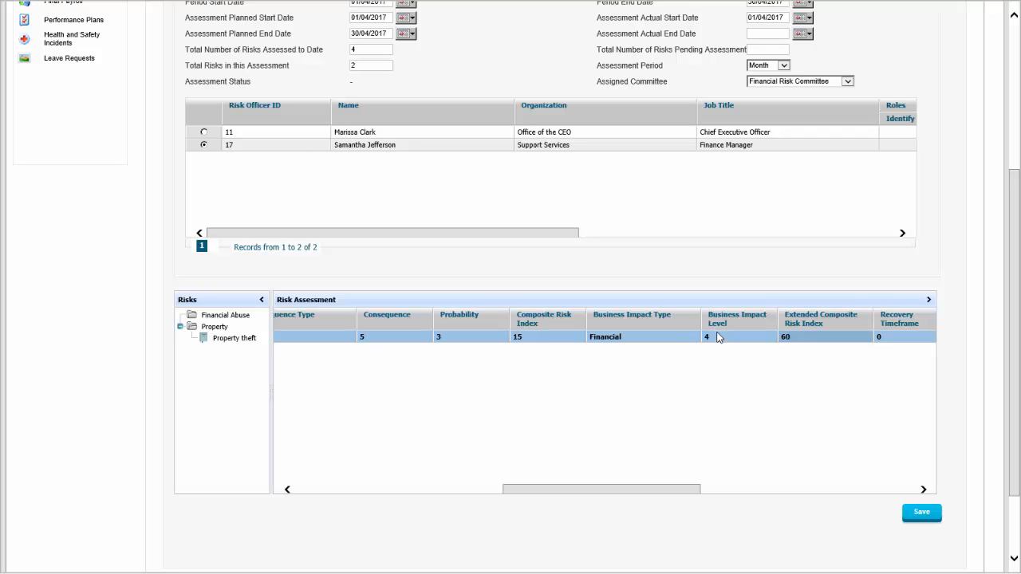
Set the recovery timeframe of the foreign exchange trading losses risk to 180.
drag(684, 494, 736, 490)
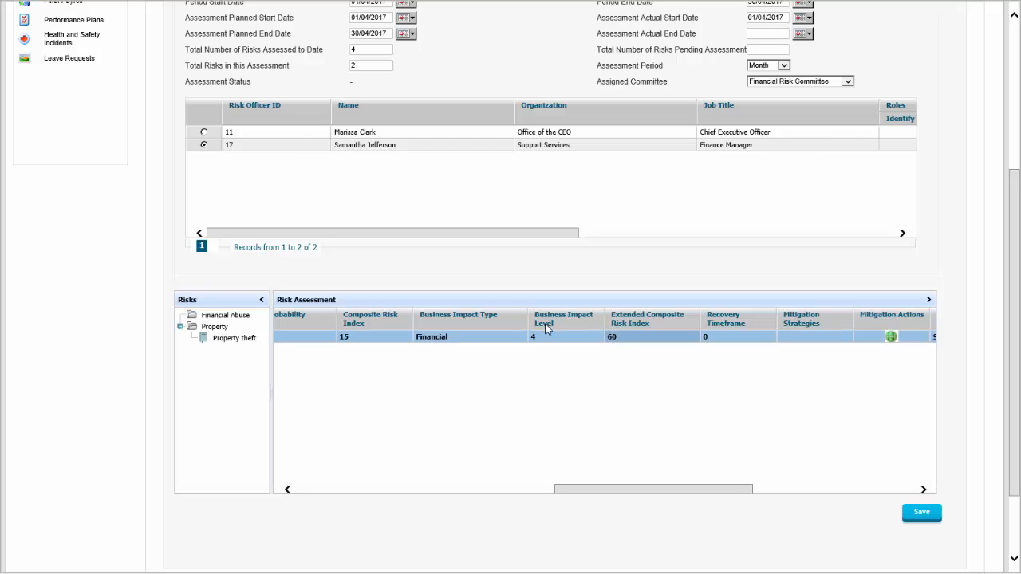
drag(715, 485, 738, 485)
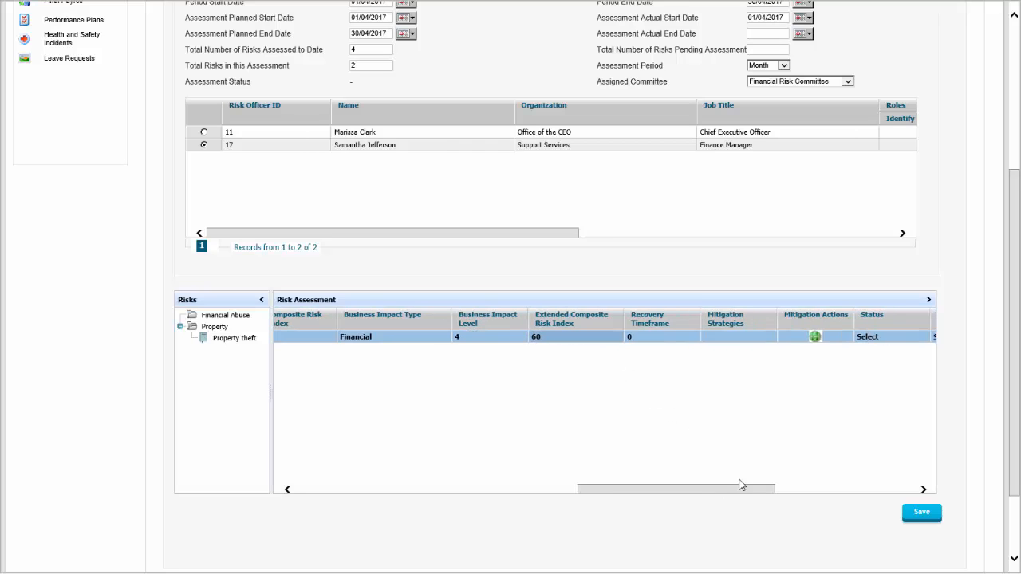
click(654, 336)
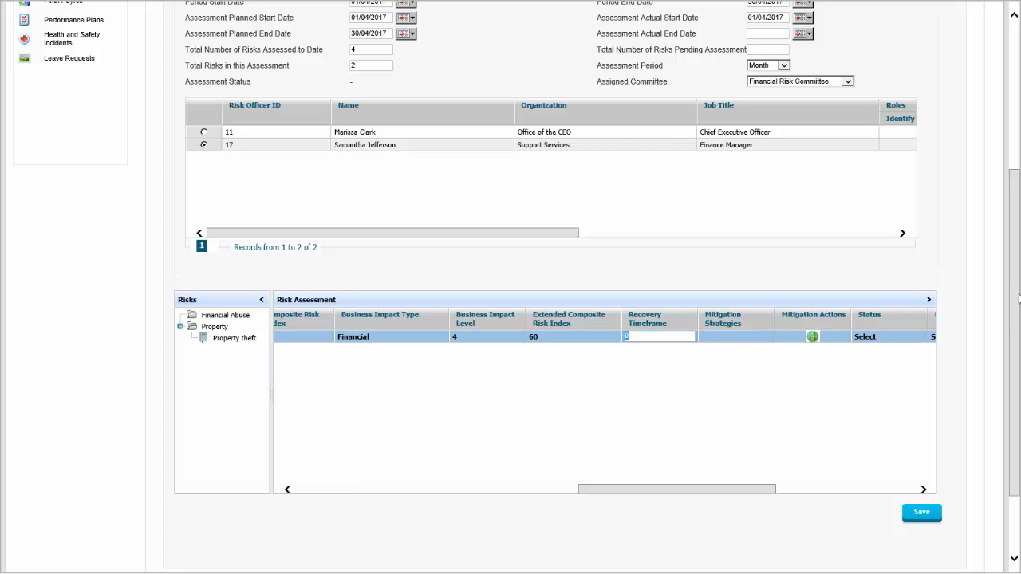
drag(1018, 298, 989, 314)
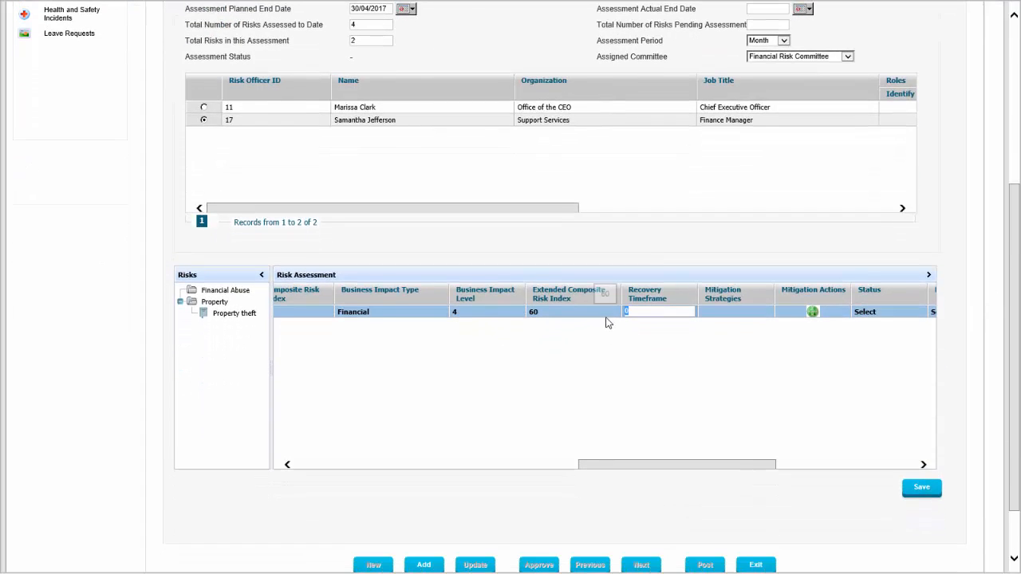
drag(677, 470, 345, 433)
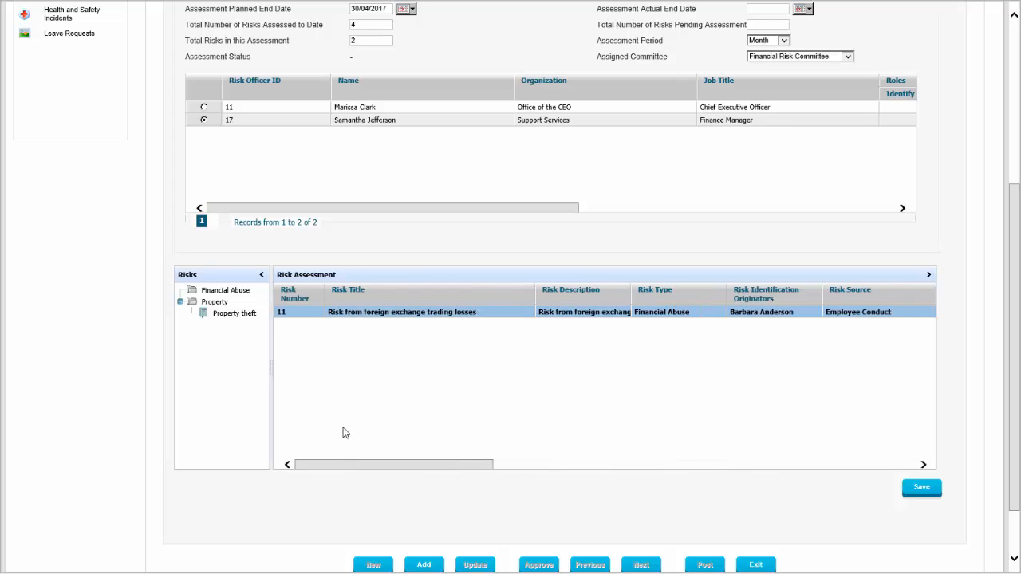
drag(574, 440, 714, 427)
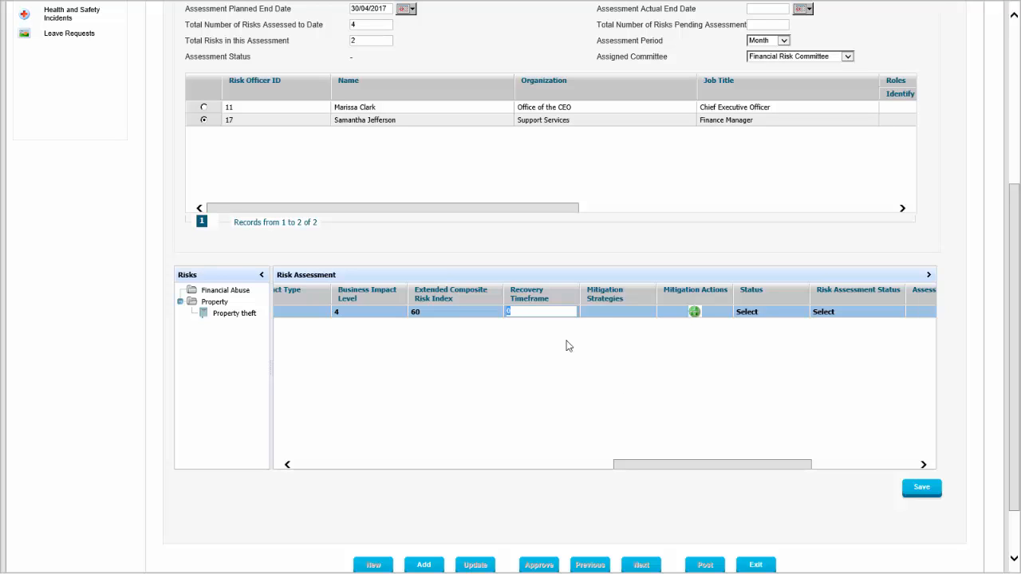
text(18)
key(Tab)
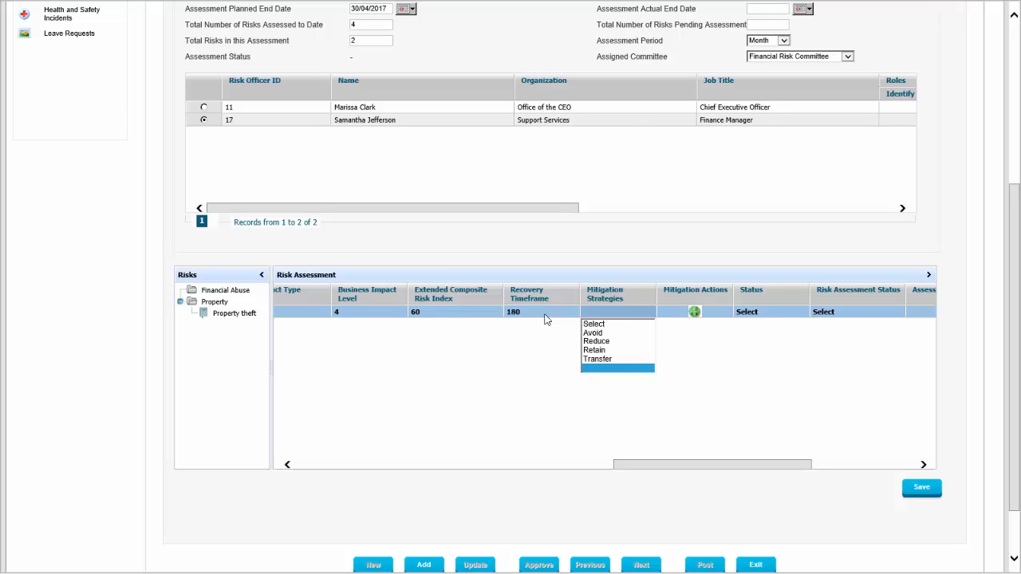
Set the foreign exchange risk's mitigation strategy to Reduce and its status to Active.
click(630, 342)
click(757, 312)
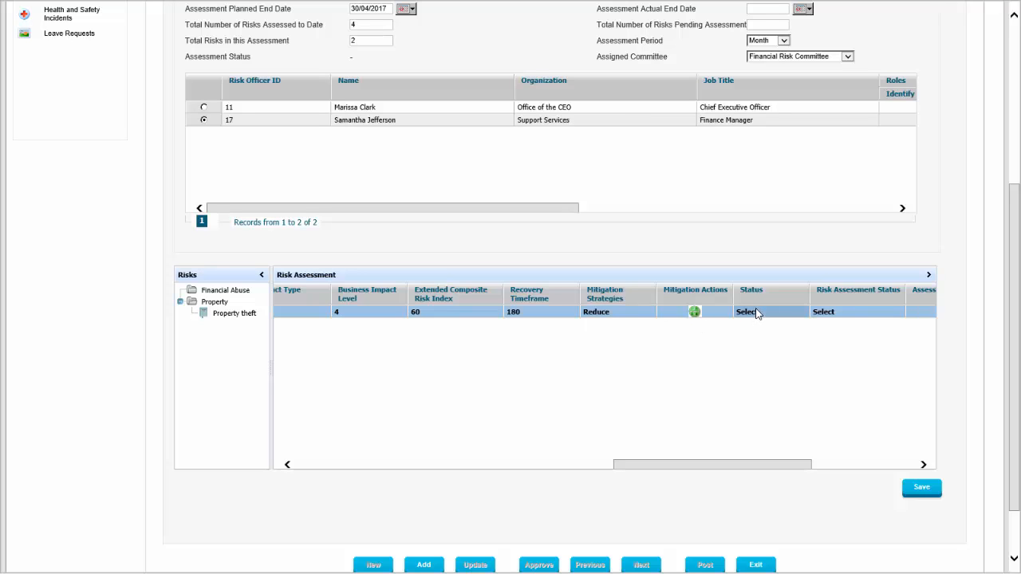
click(757, 313)
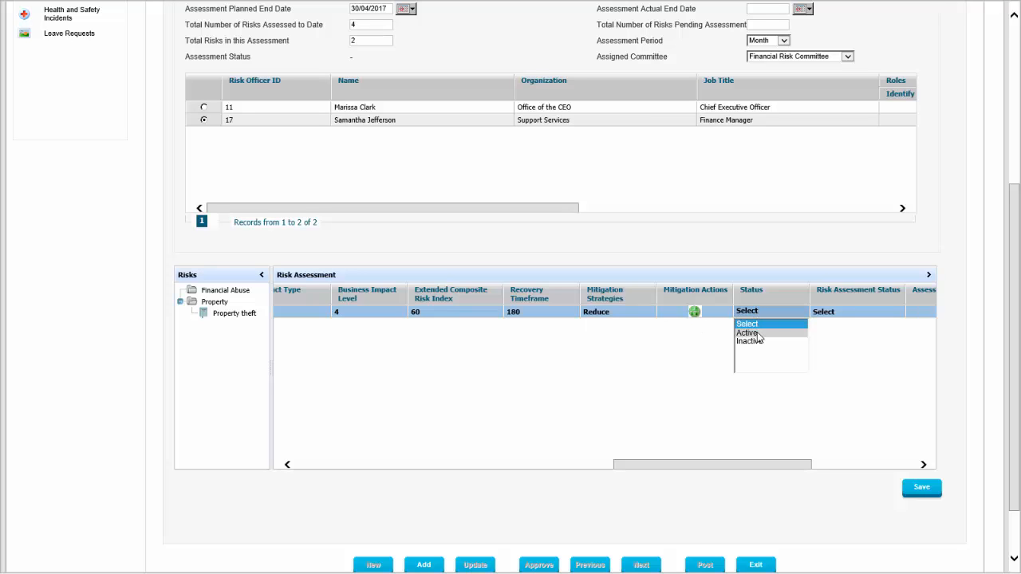
click(758, 335)
View the risk mitigation actions recorded for the foreign exchange risk, including their timeframes.
drag(764, 465, 827, 452)
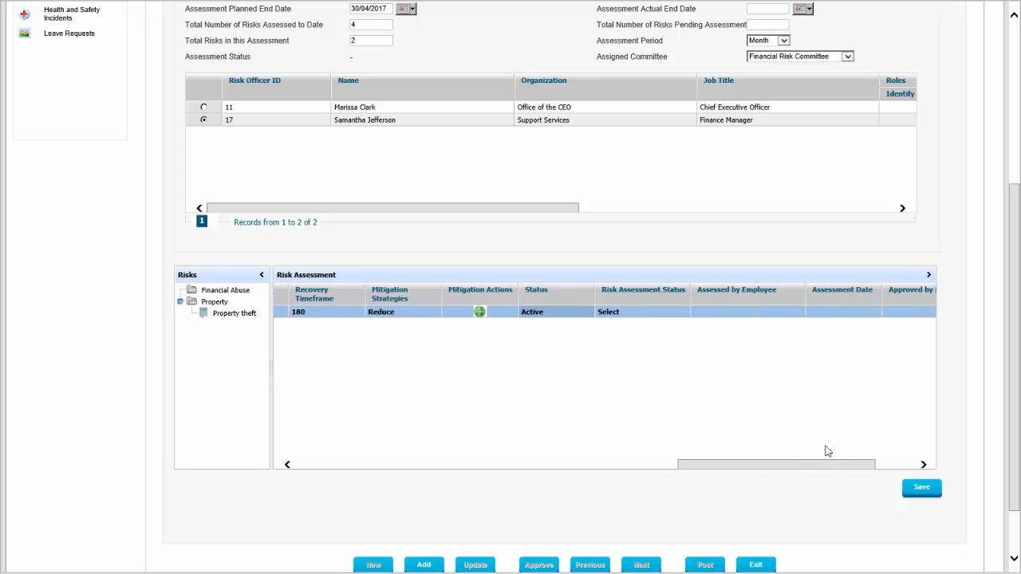
click(483, 313)
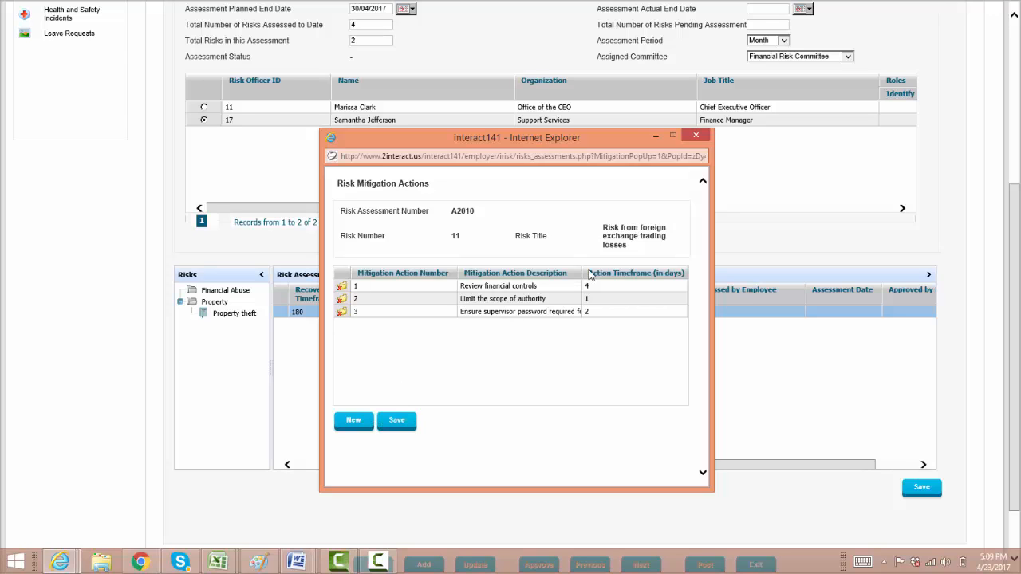
click(696, 137)
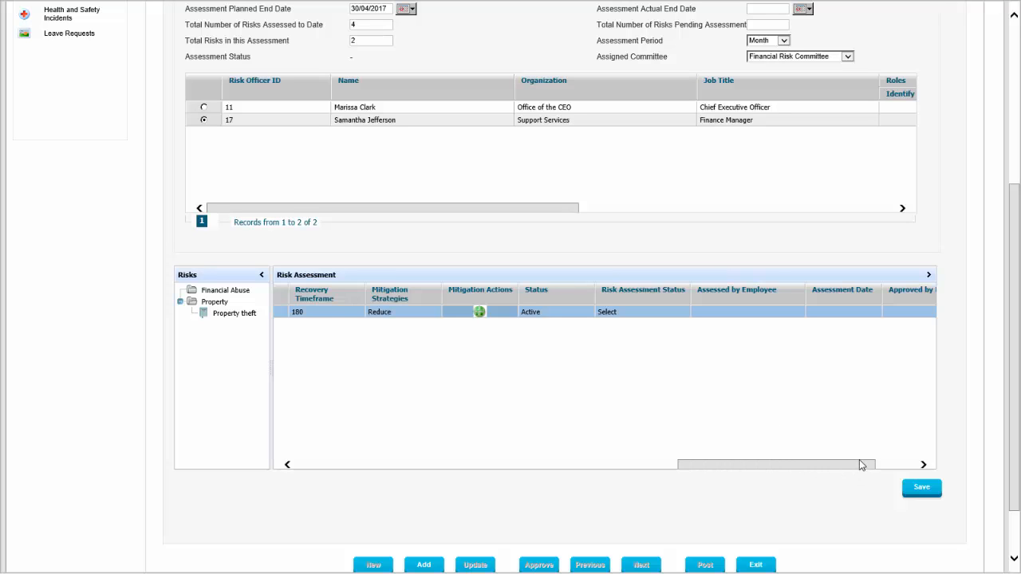
Set the risk assessment status of the foreign exchange risk to Conducted.
drag(859, 460, 877, 459)
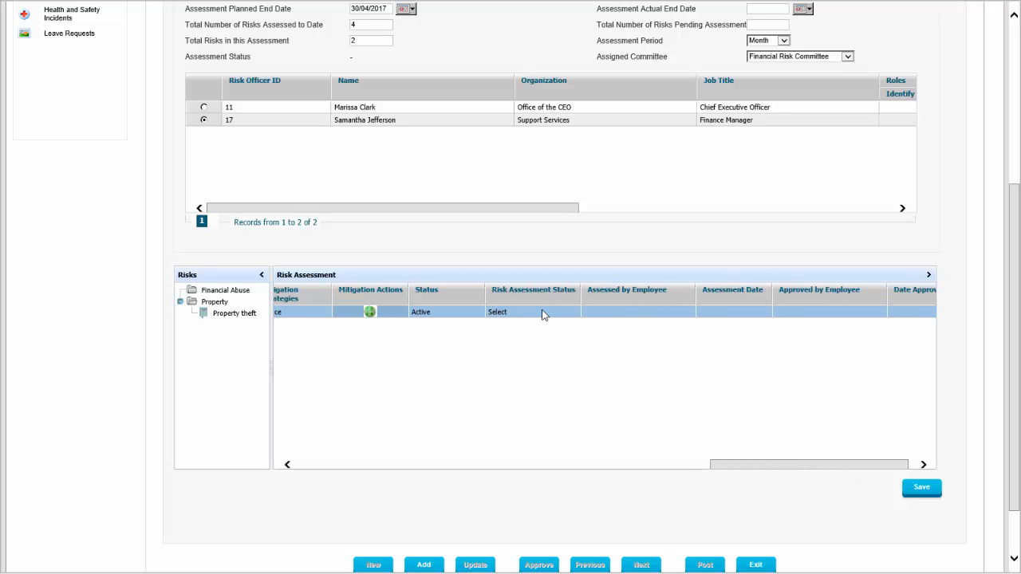
click(542, 312)
click(542, 313)
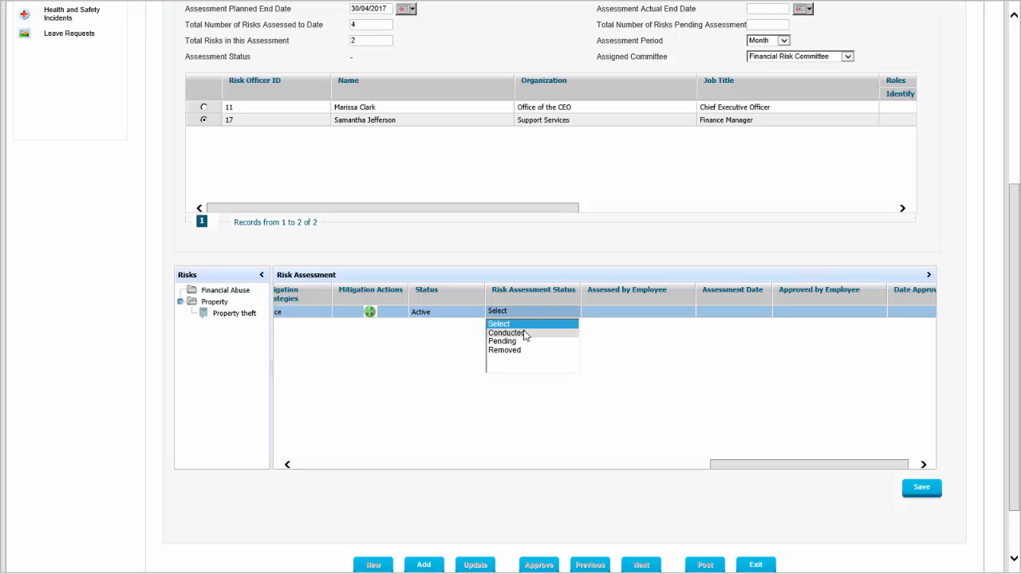
click(526, 336)
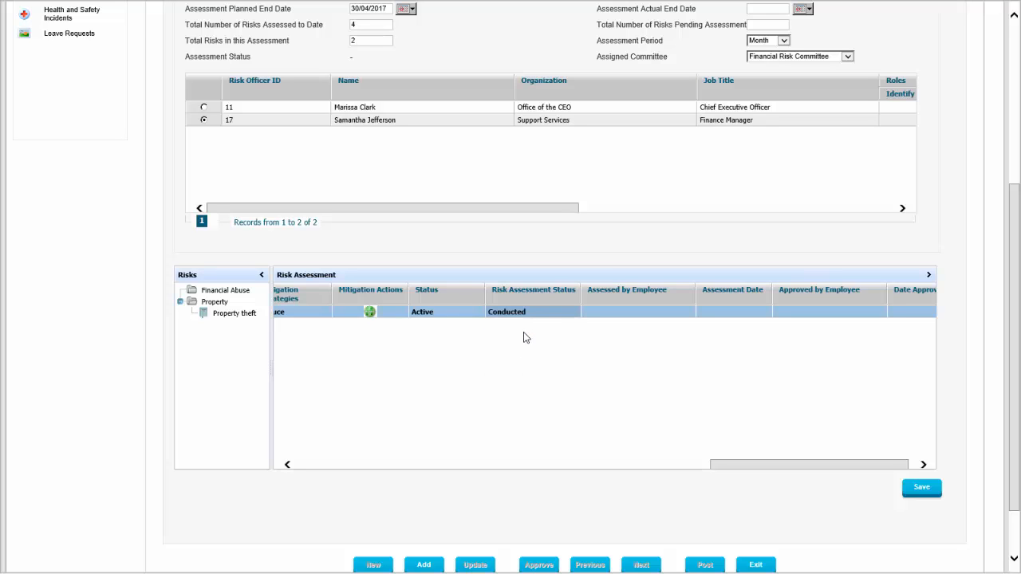
Record the Chief Executive Officer as assessor of the foreign exchange risk, dated 23/04/2017, and save the risk entry.
click(621, 316)
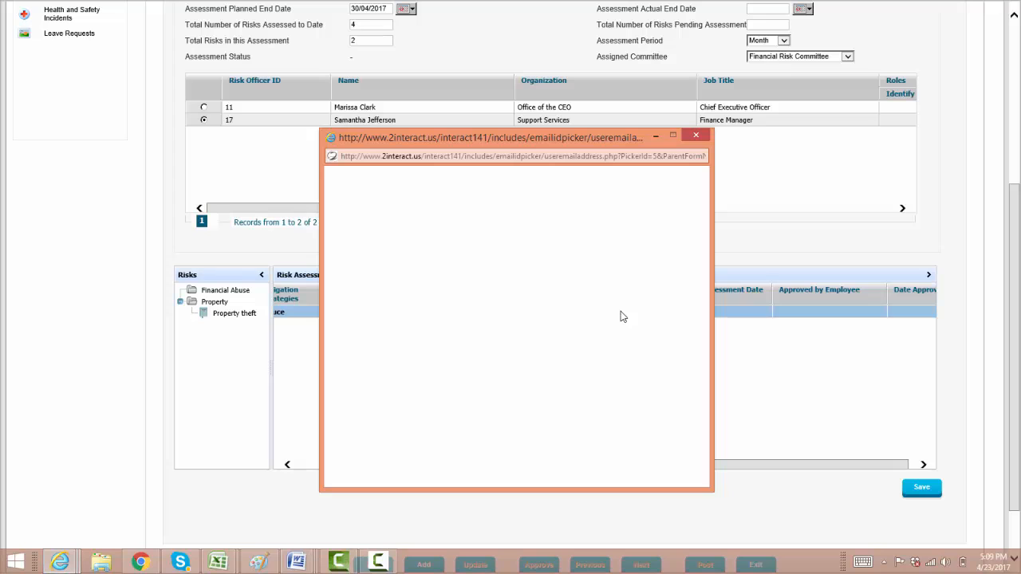
click(411, 278)
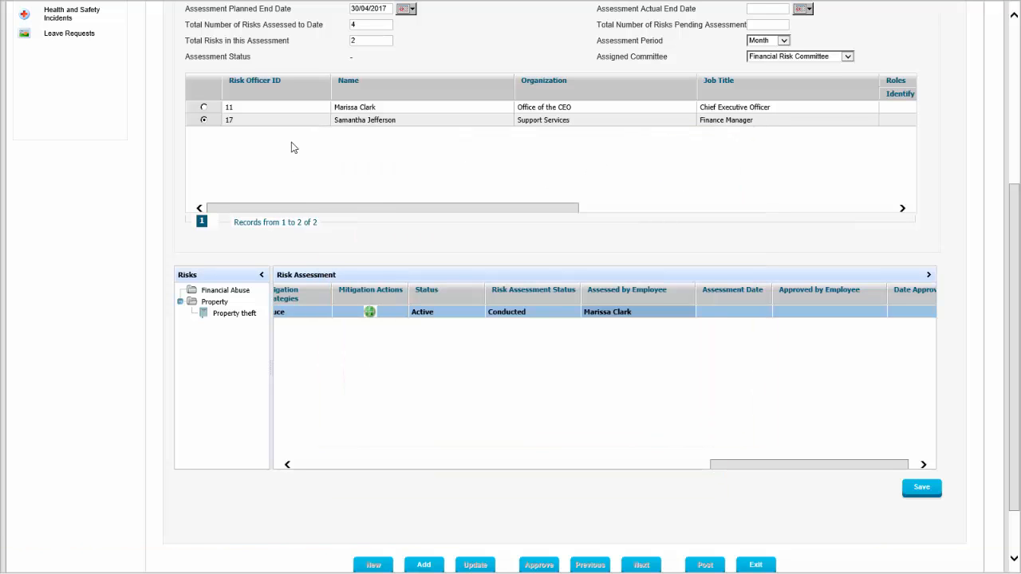
click(732, 313)
click(731, 312)
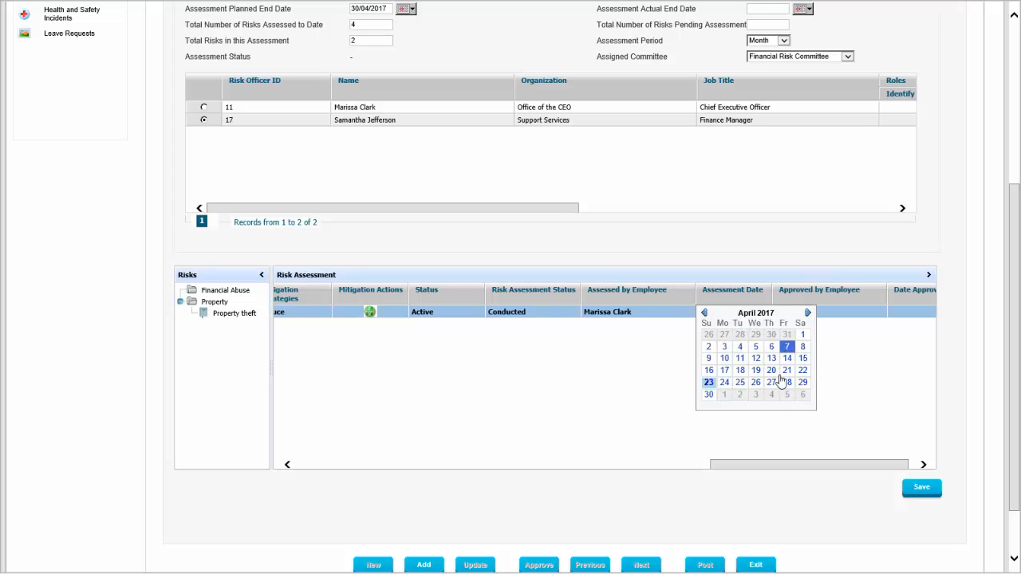
click(709, 383)
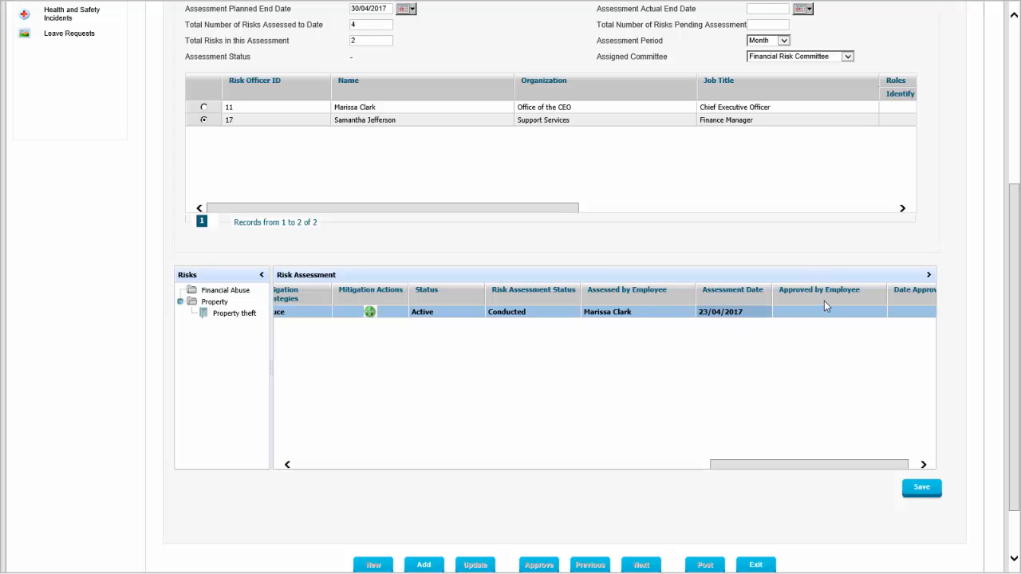
drag(851, 466, 882, 465)
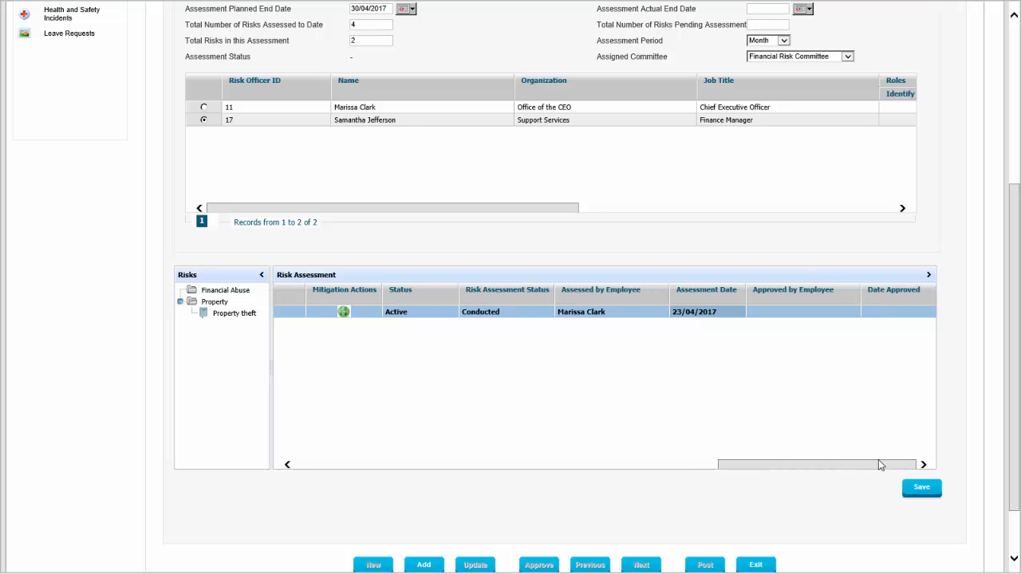
click(923, 489)
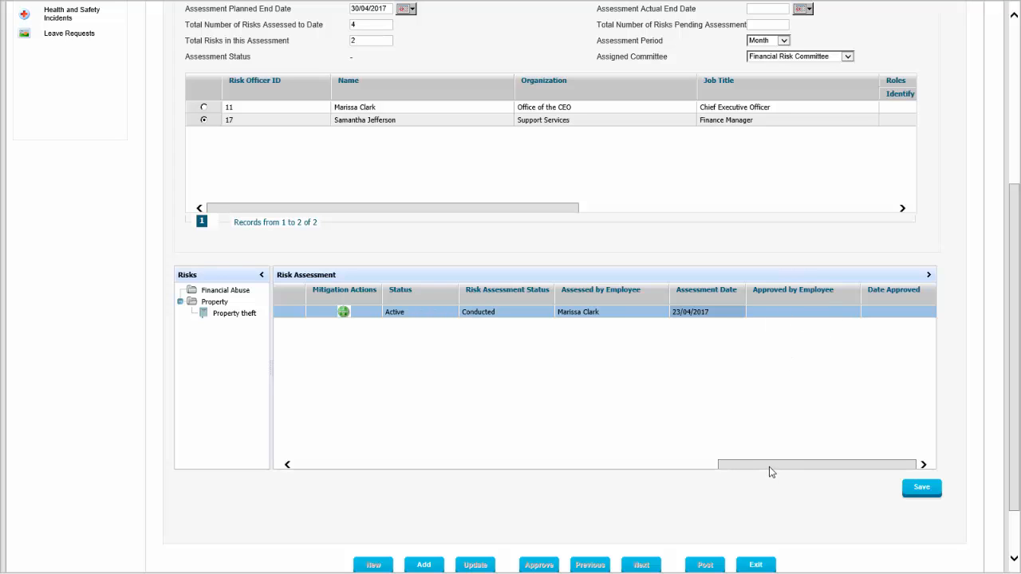
Submit the completed April 2017 risk assessment as a new record.
drag(771, 468, 277, 461)
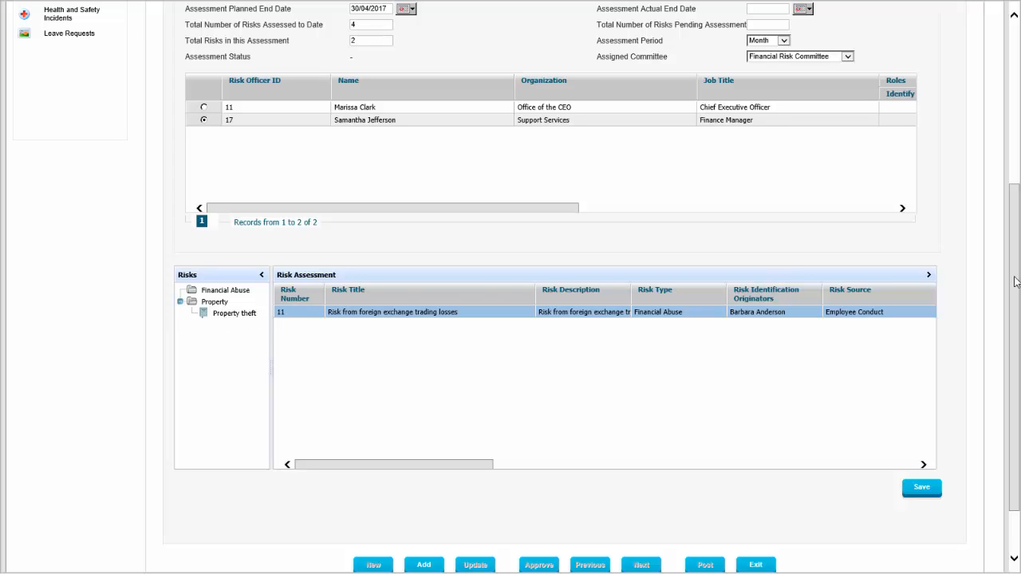
drag(1015, 275, 1005, 94)
drag(1015, 142, 1020, 357)
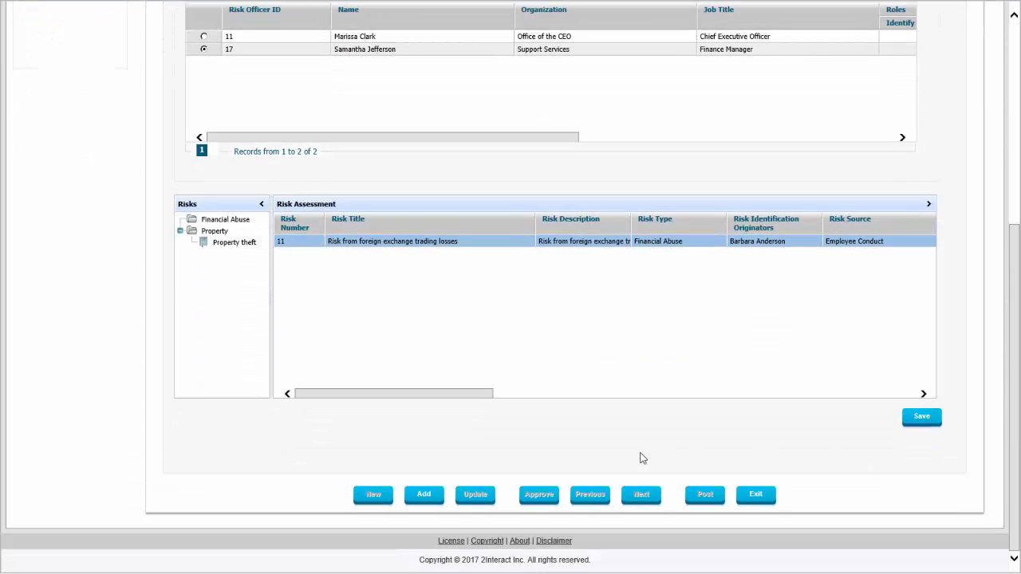
click(428, 498)
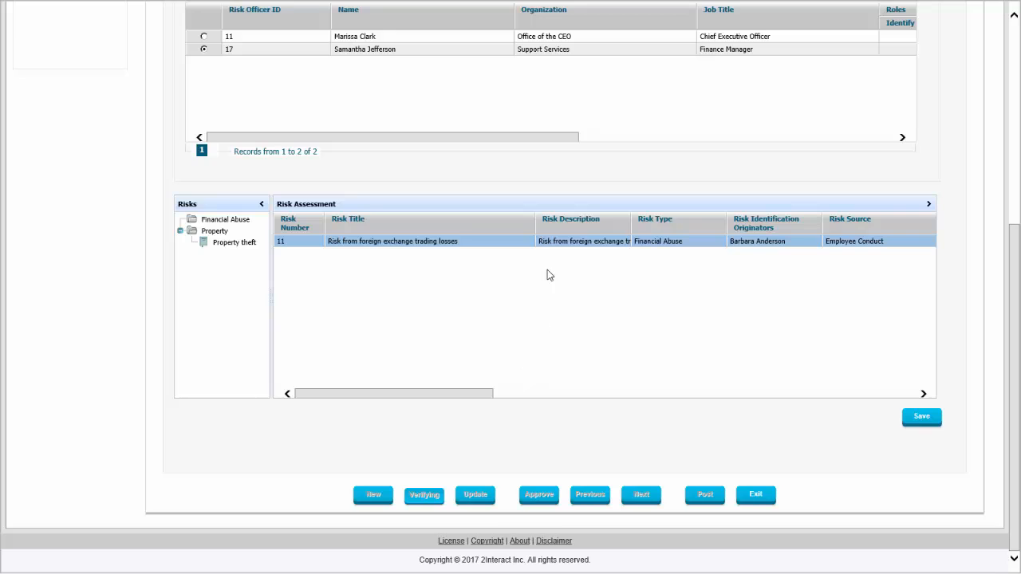
Approve the submitted April 2017 risk assessment.
scroll(548, 274, up, 2)
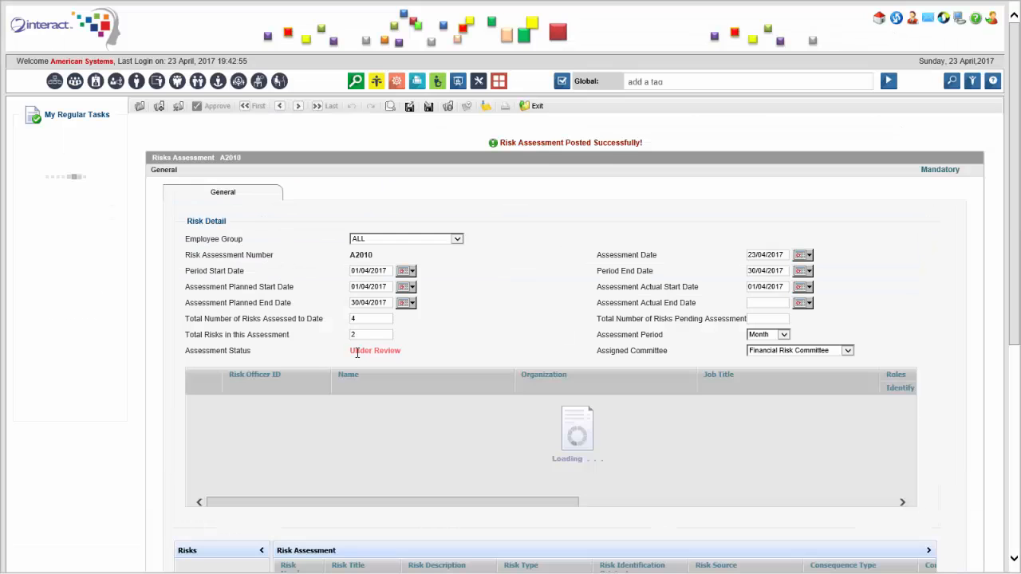
scroll(480, 336, down, 4)
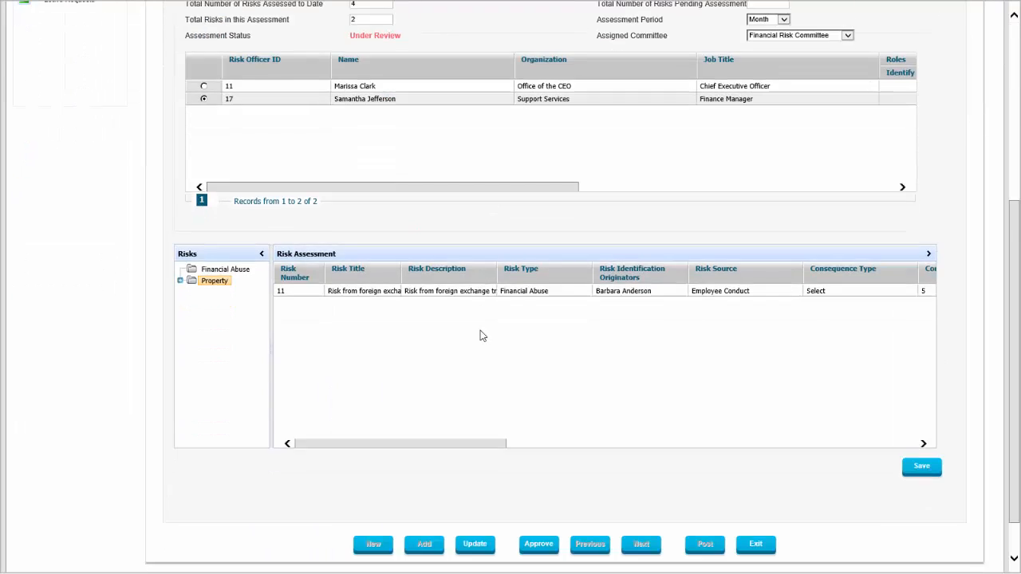
scroll(480, 335, down, 1)
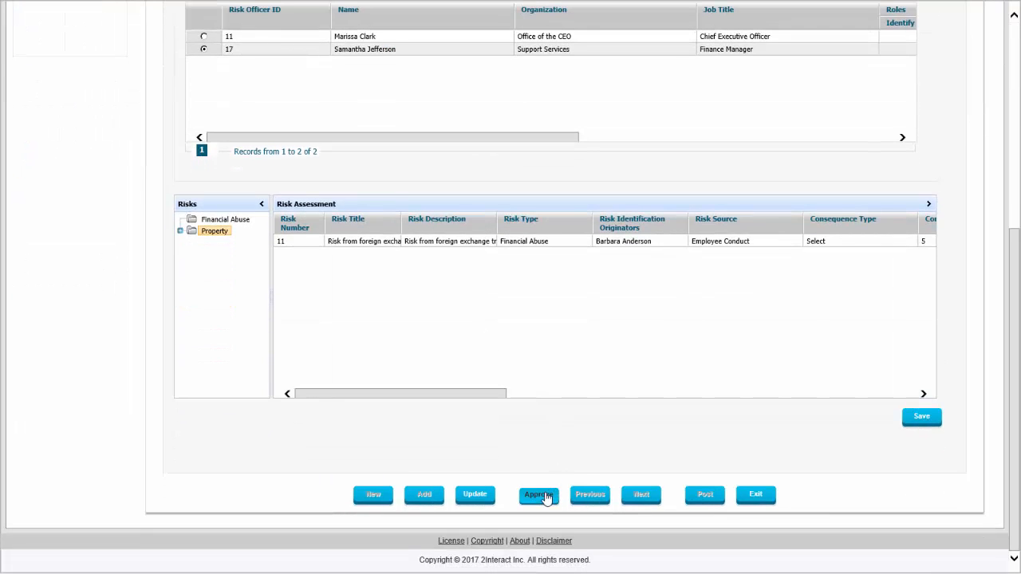
Search globally for "risk mit" and open the Risk Mitigation Action Plans activity.
scroll(586, 336, up, 5)
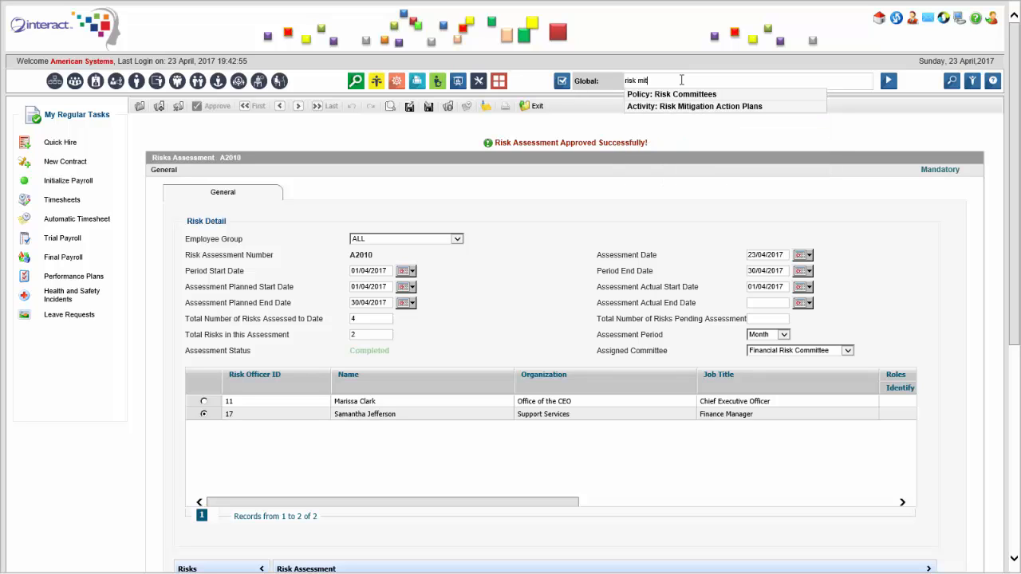
click(718, 106)
Examine the foreign exchange, liquidity crunch and property theft risks, comparing their titles, ratings, risk indexes, recovery timeframes and mitigation strategies.
scroll(279, 250, down, 1)
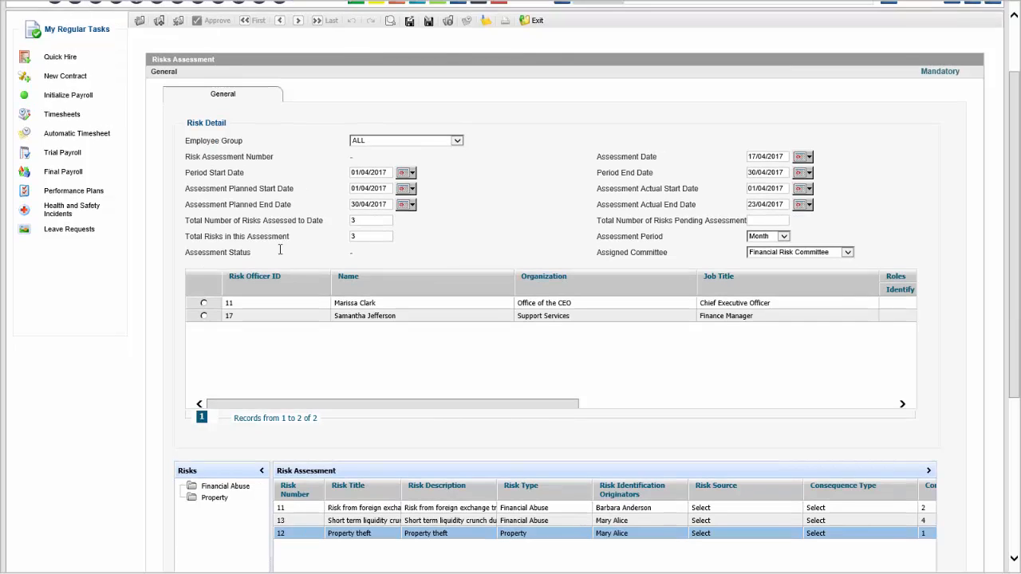
scroll(291, 258, down, 2)
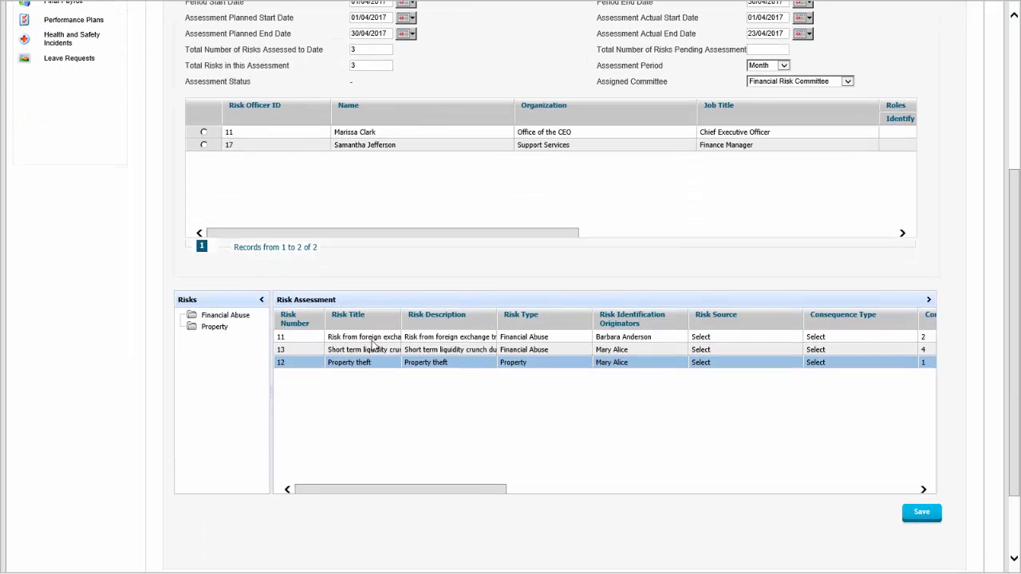
click(371, 339)
click(376, 351)
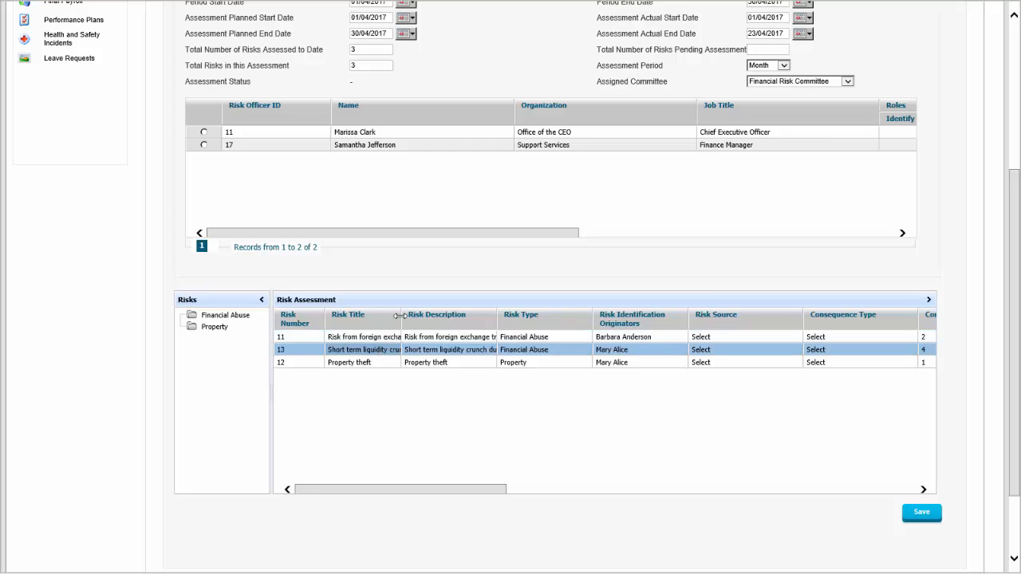
drag(402, 317, 523, 321)
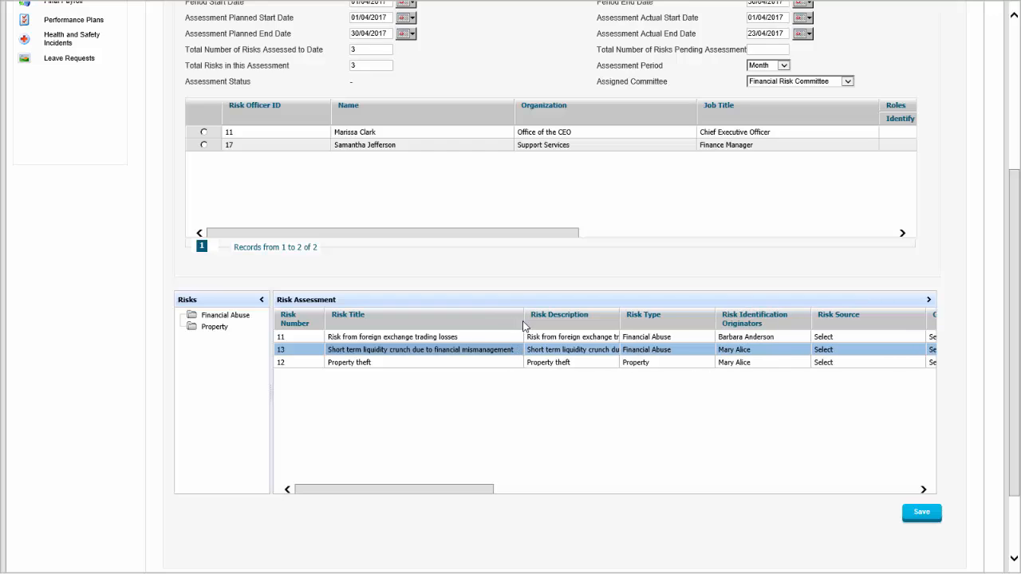
click(417, 363)
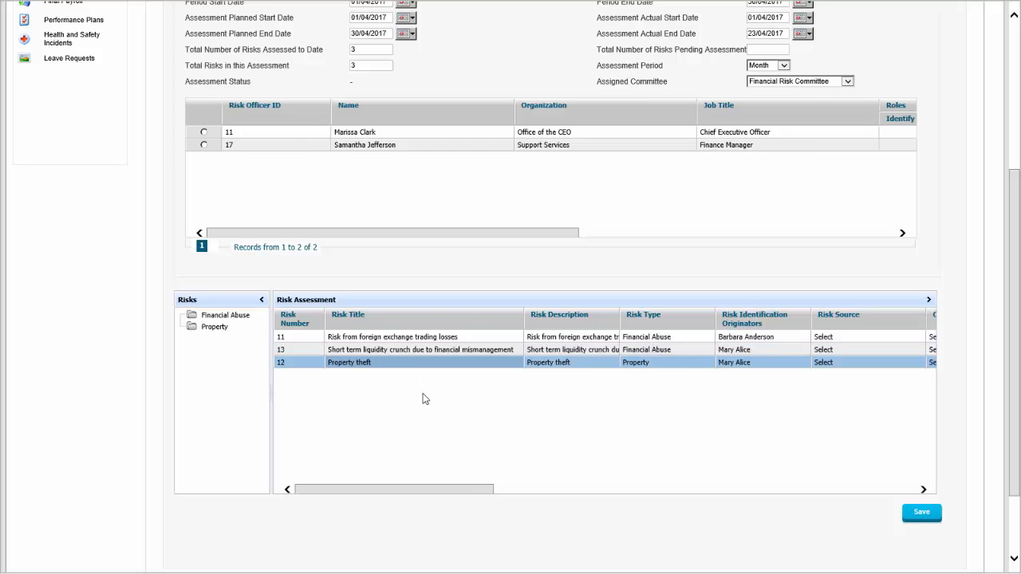
drag(473, 490, 618, 490)
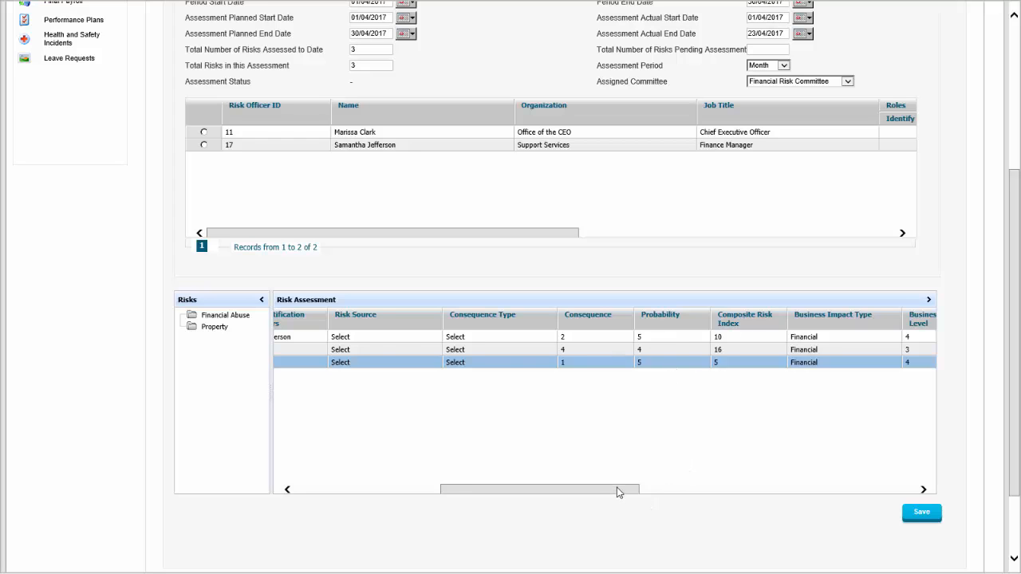
drag(619, 489, 731, 458)
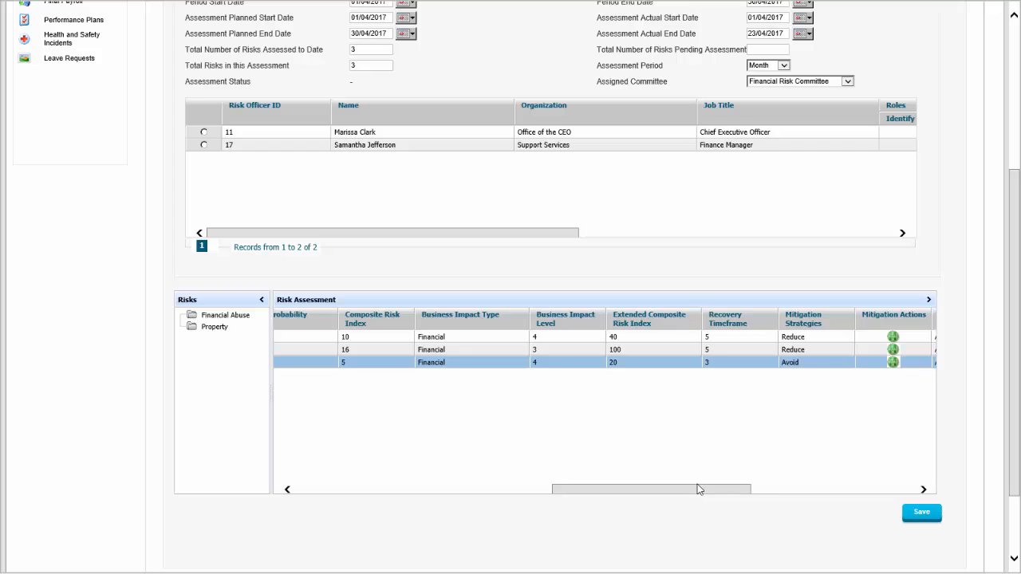
Review the mitigation actions recorded for the short term liquidity crunch risk in assessment A2011 and close their details.
drag(698, 489, 766, 470)
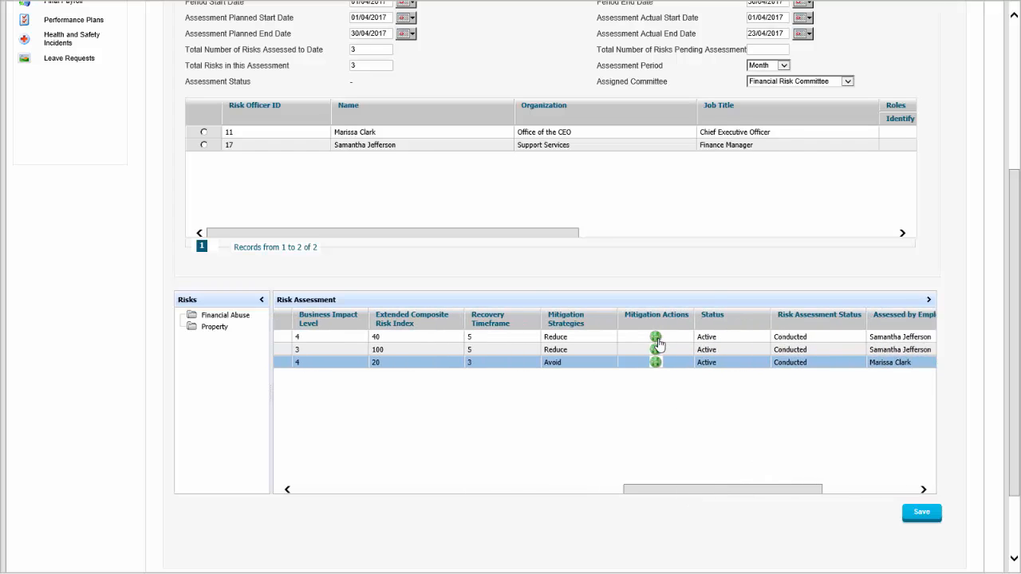
click(657, 348)
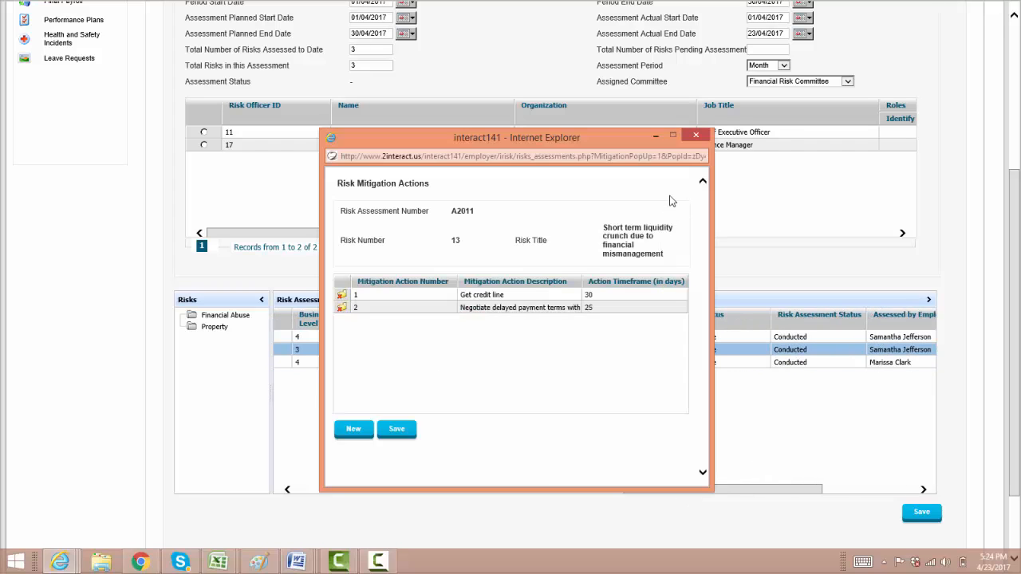
click(695, 135)
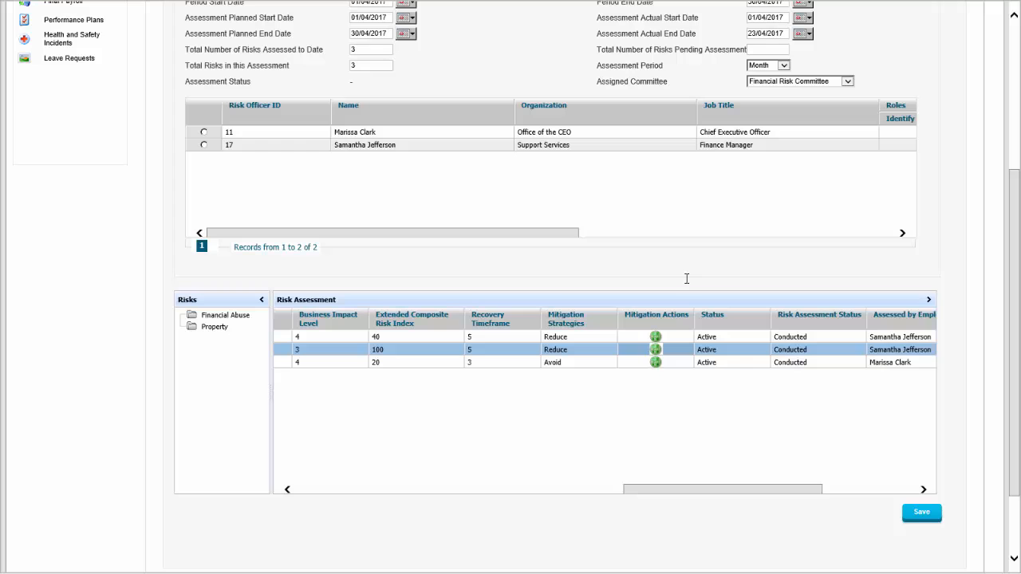
click(558, 342)
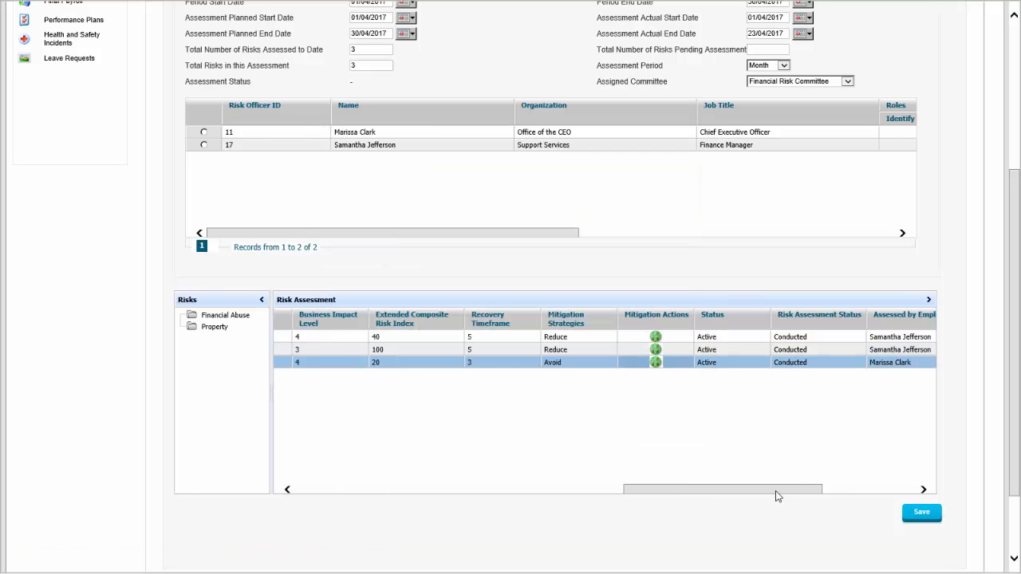
drag(777, 489, 414, 455)
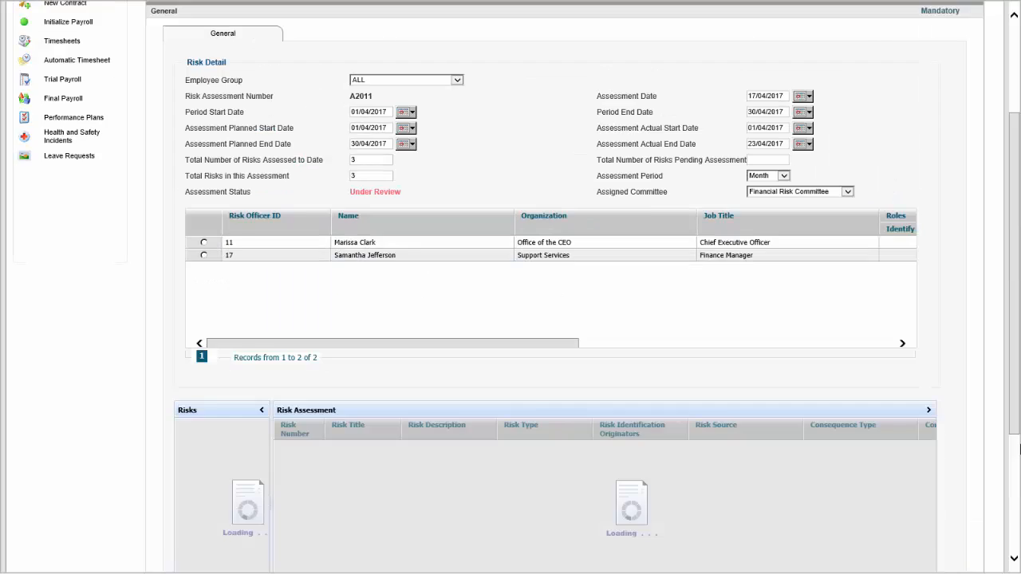
Approve risk assessment A2011.
drag(1018, 321, 1020, 449)
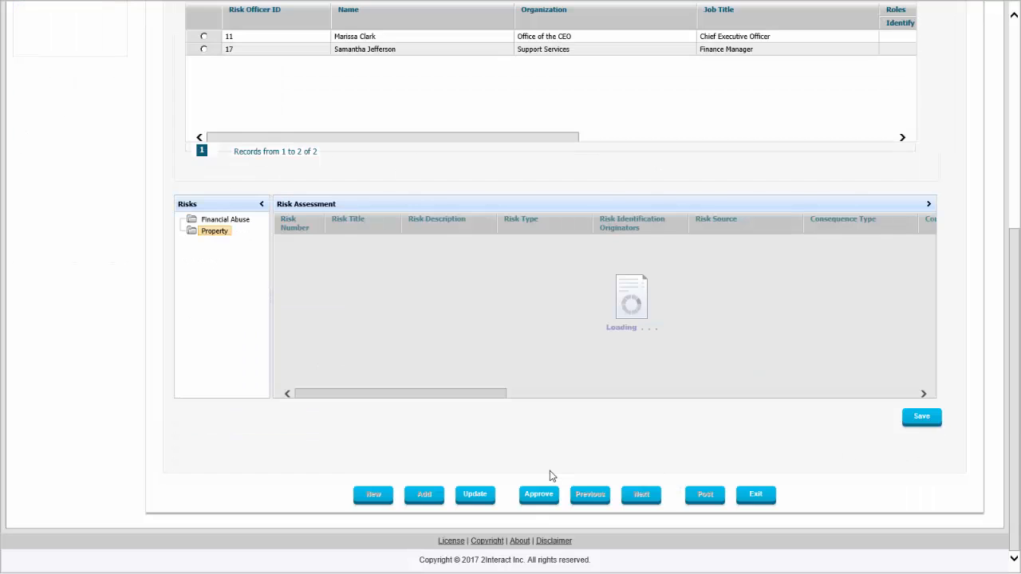
click(545, 496)
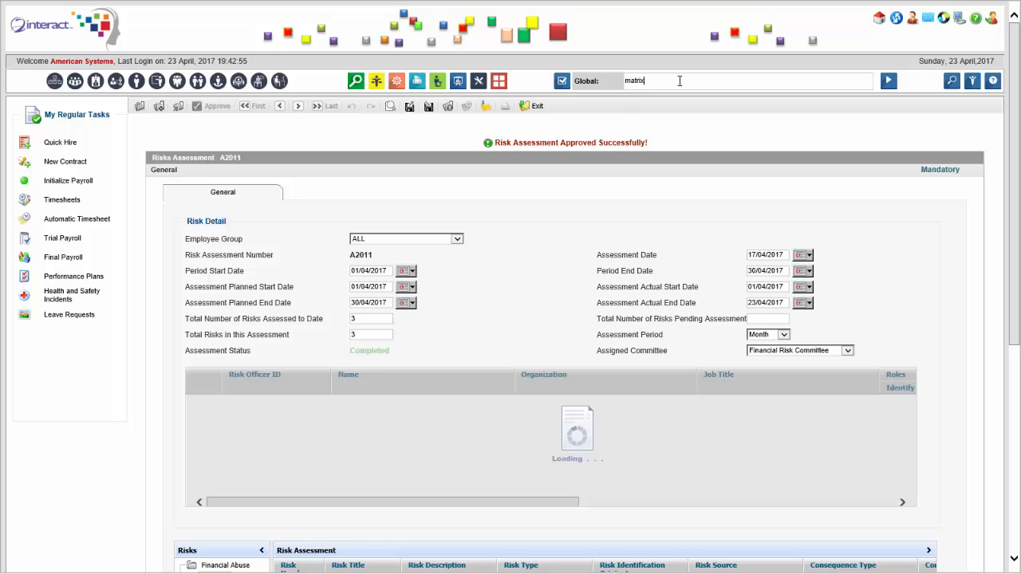
Find the Risk Assessment Matrix with a global search for "matrix" and compare the A2011 risks, widening the risk title column.
text(x)
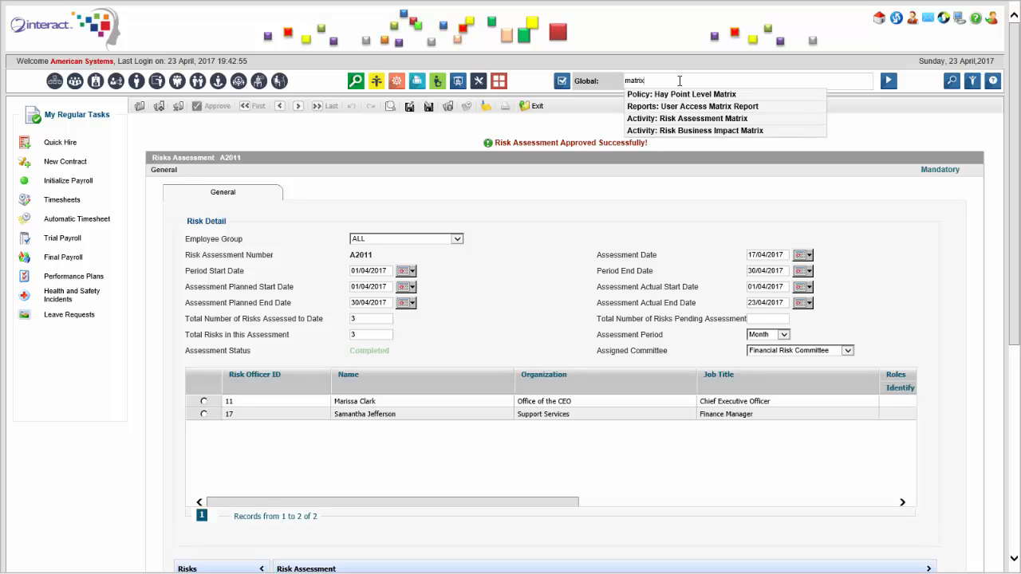
click(712, 121)
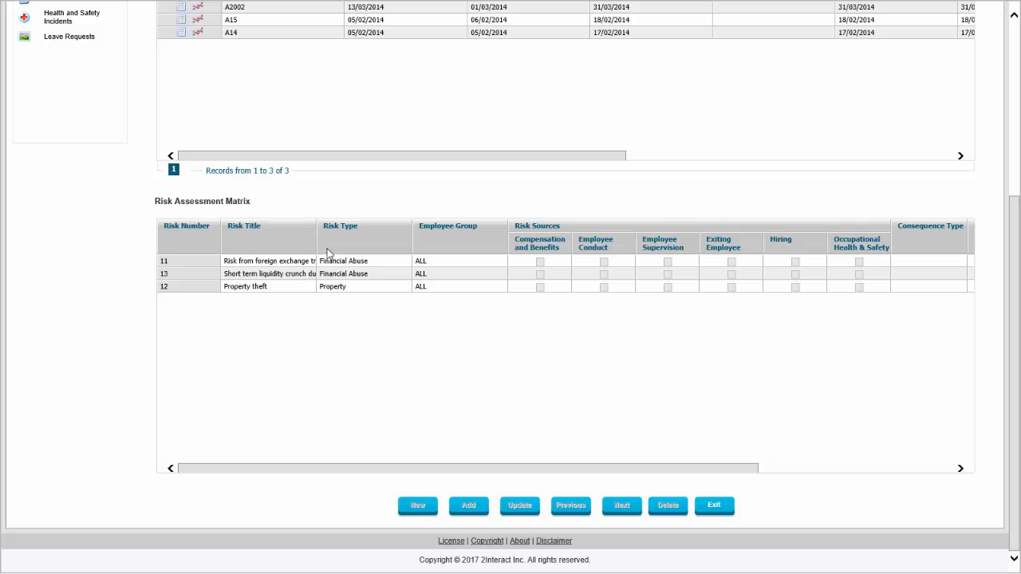
drag(315, 232, 364, 232)
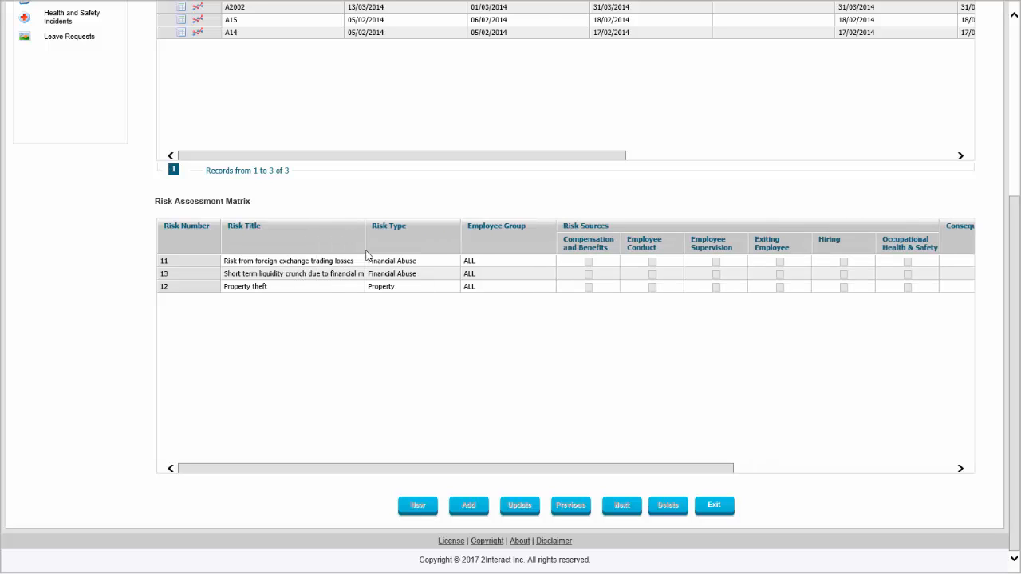
drag(447, 470, 745, 444)
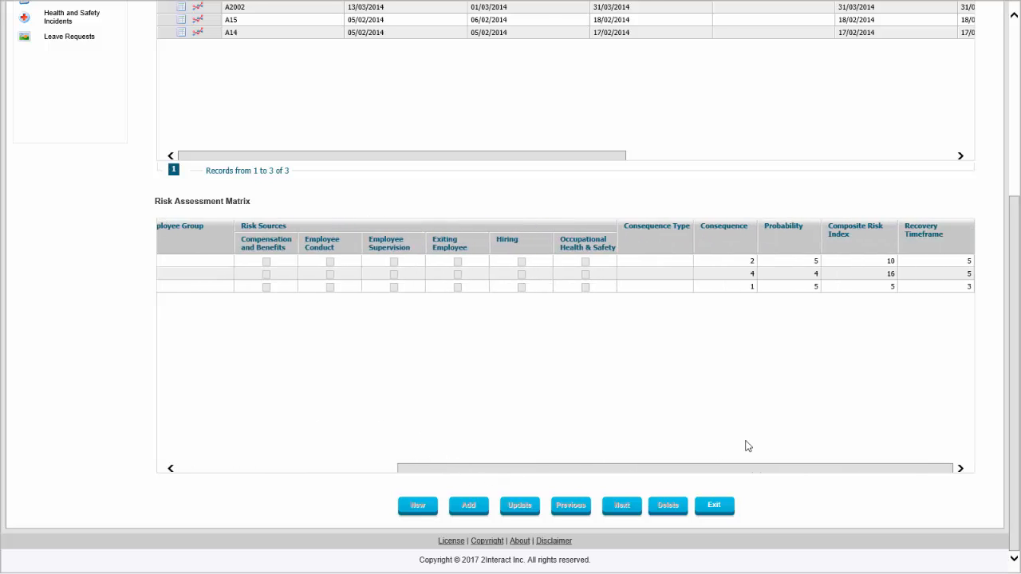
click(888, 275)
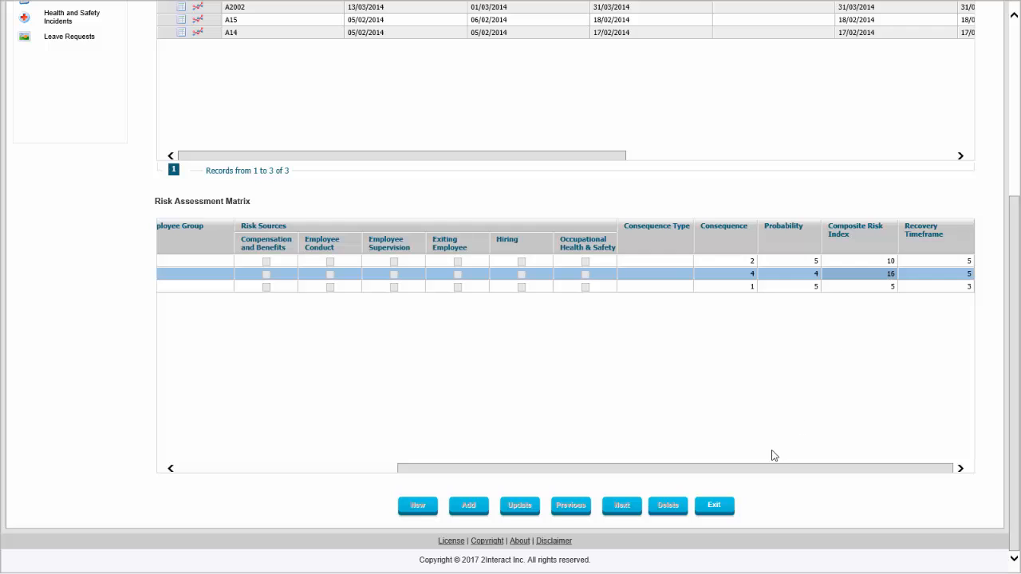
drag(688, 469, 526, 474)
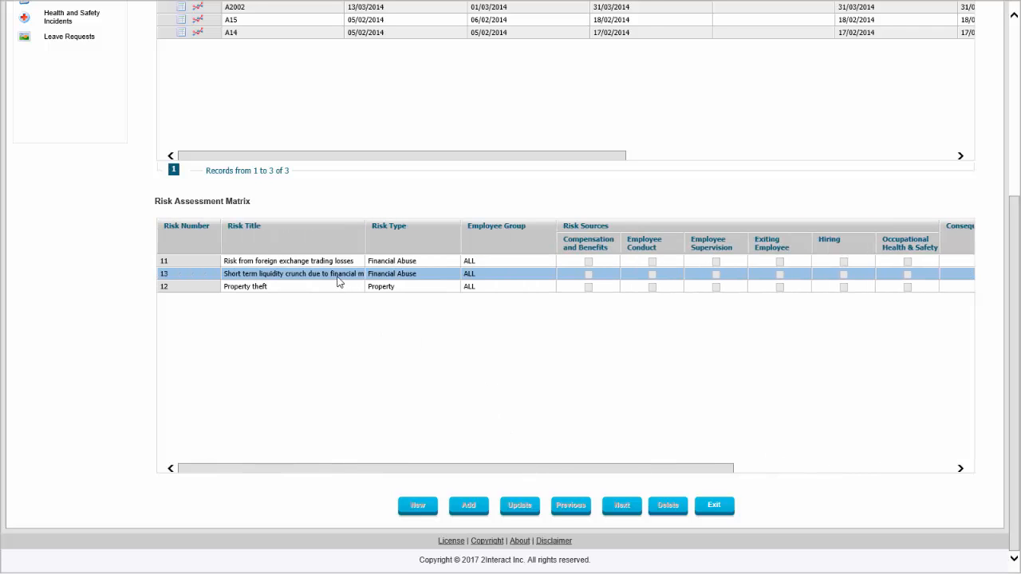
scroll(520, 169, up, 4)
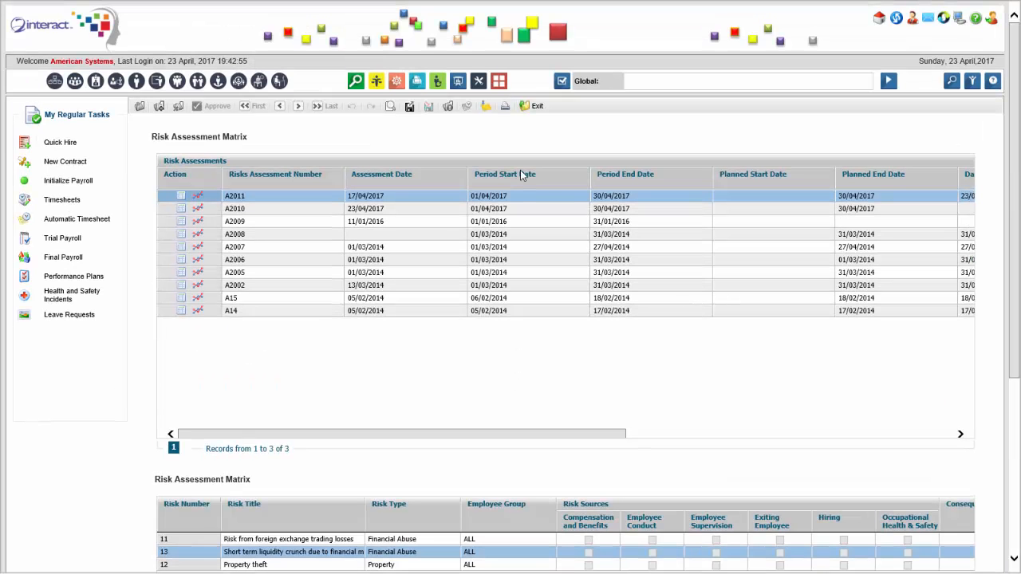
View the impact graph of assessment A2011, identify the plotted liquidity crunch risk, and close the graph.
click(197, 195)
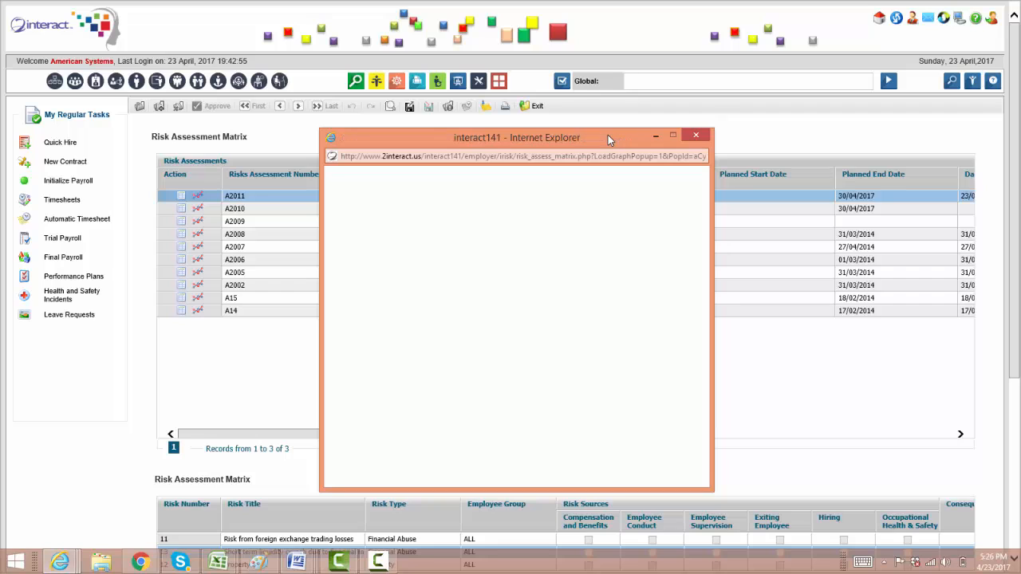
mouse_move(568, 311)
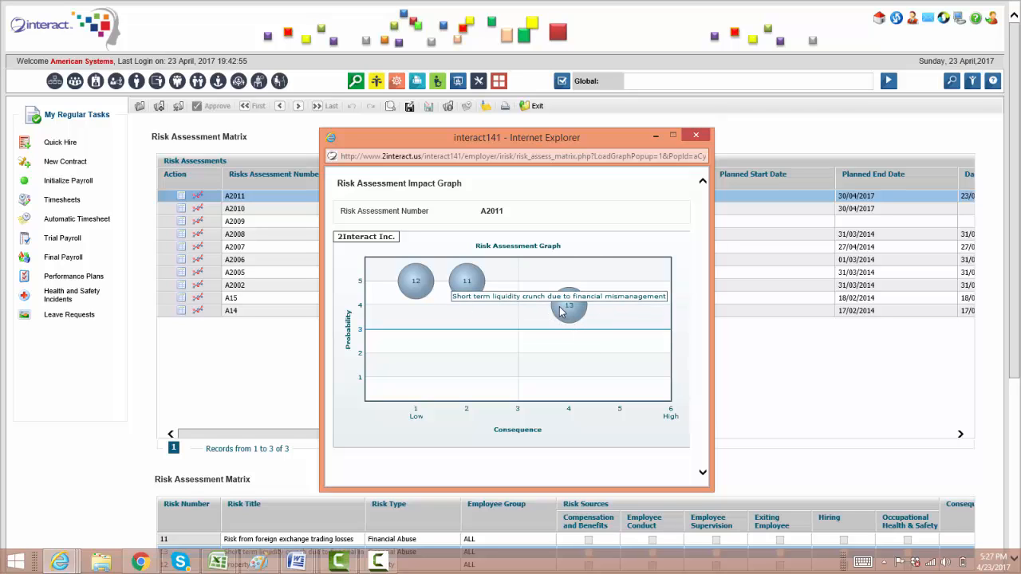
click(696, 135)
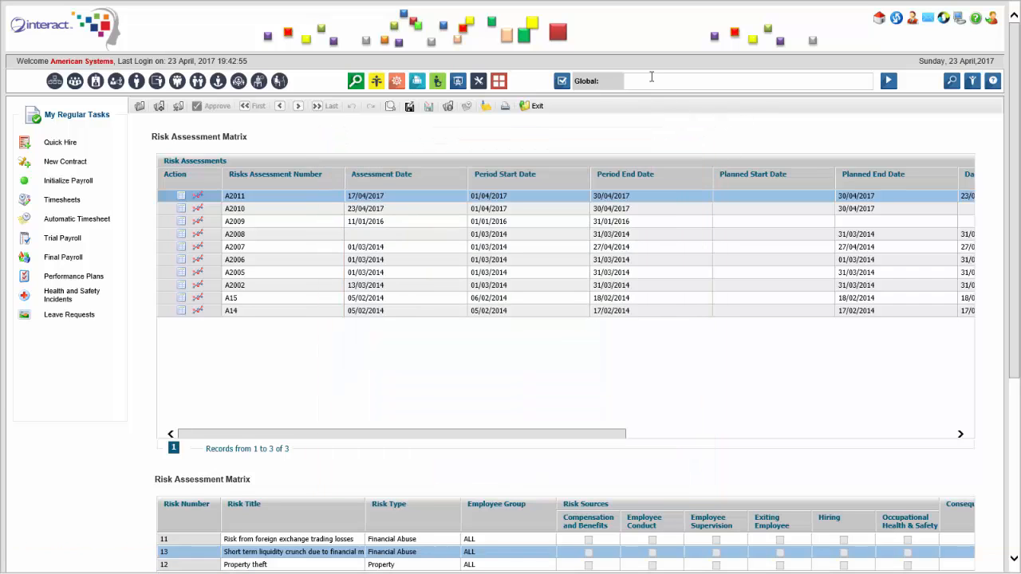
Open mitigation action plan 7 for foreign exchange fluctuations through the global search and review its officers, details and resources.
text(Maintenance: Forms Ma)
click(790, 94)
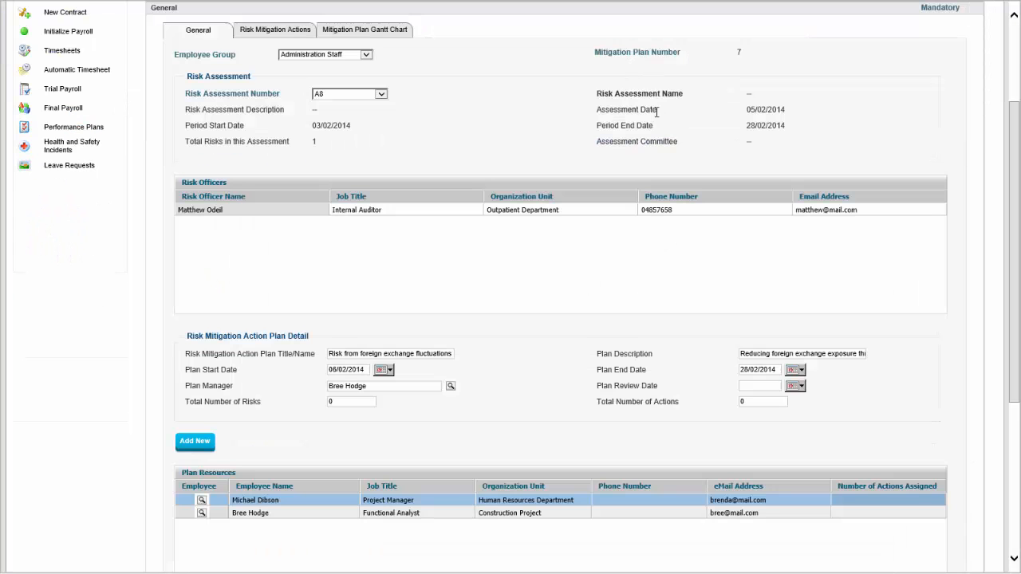
scroll(666, 130, down, 2)
scroll(523, 457, down, 2)
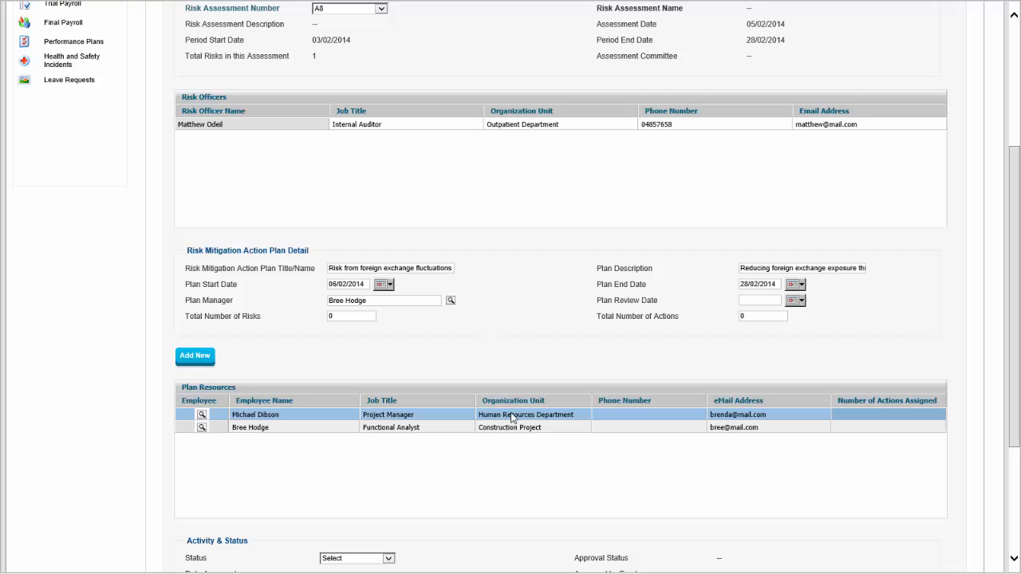
Set the status of mitigation action plan 7 to In Progress and update the plan.
scroll(511, 413, down, 4)
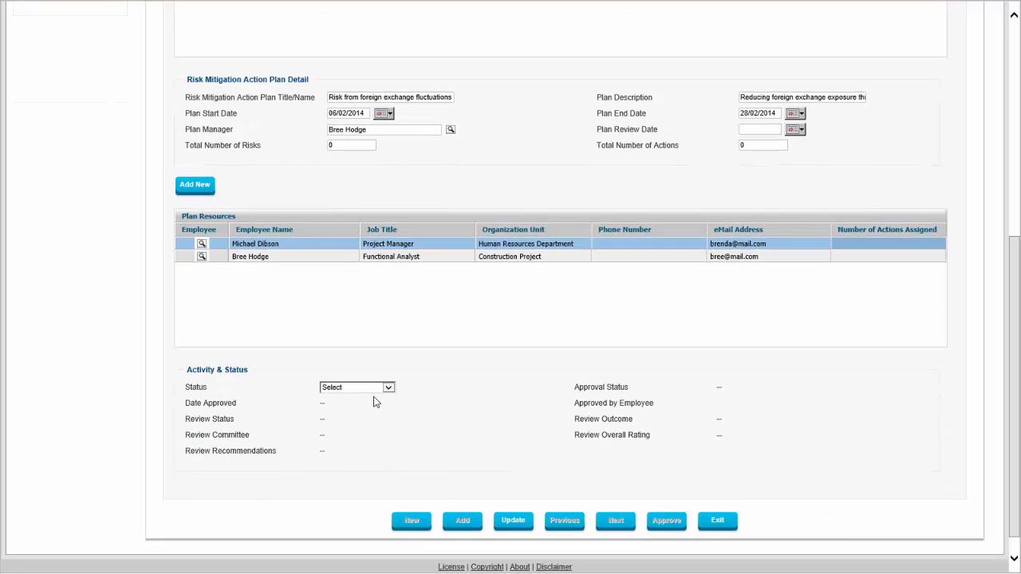
click(386, 389)
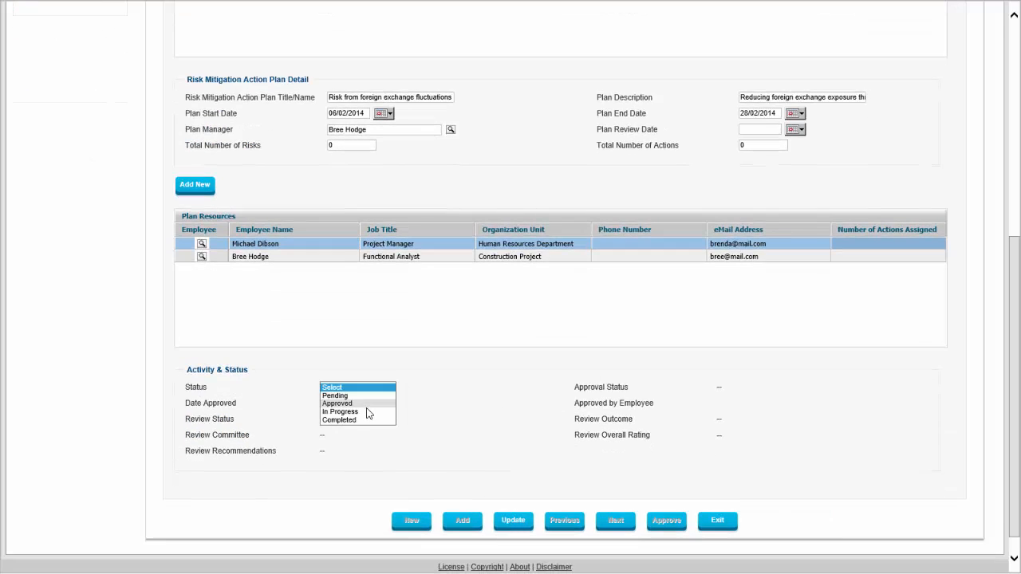
click(368, 412)
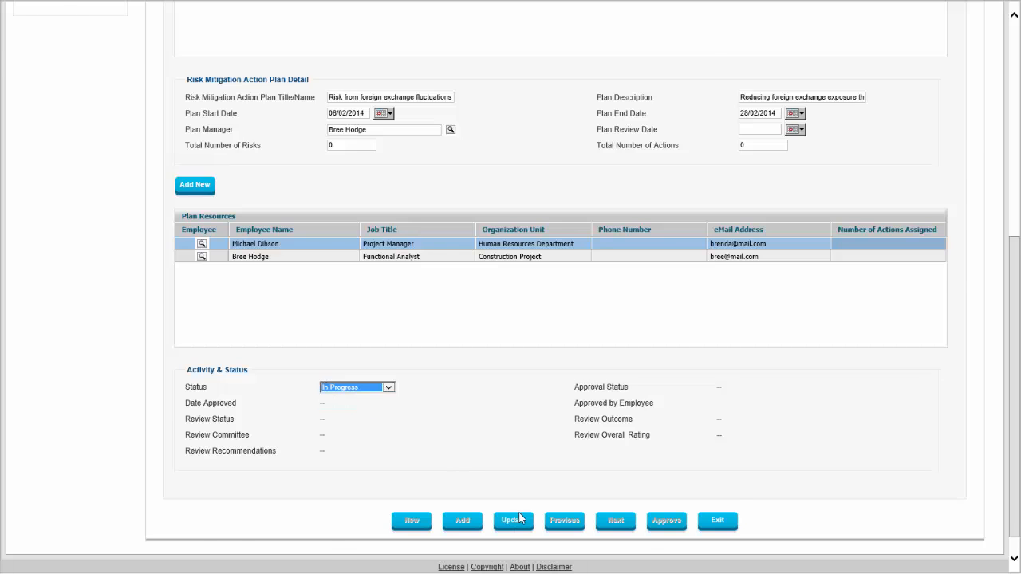
click(502, 521)
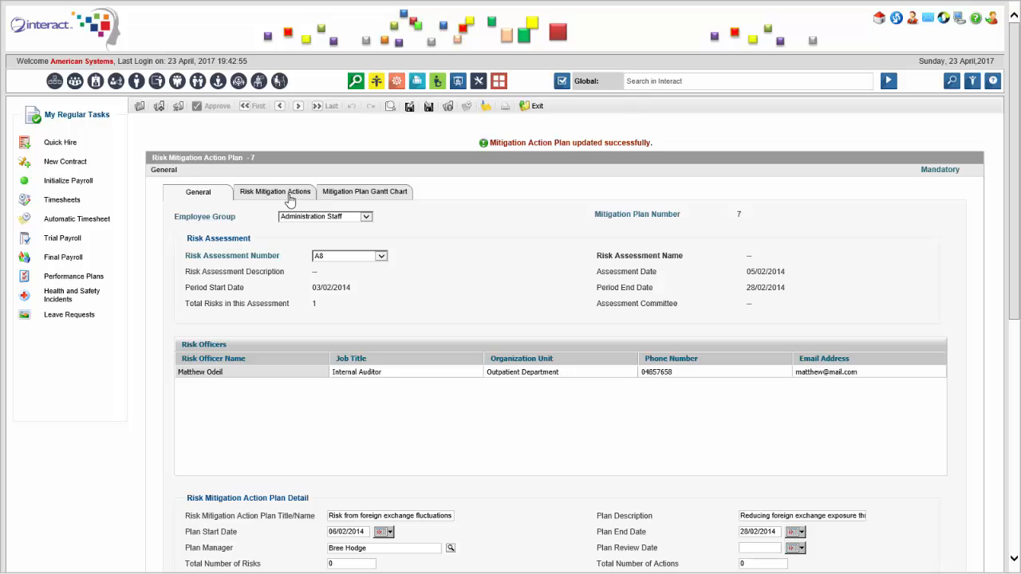
Review plan 7's forex trading limits mitigation action, including its resource details and planned dates, and close the action details.
click(289, 197)
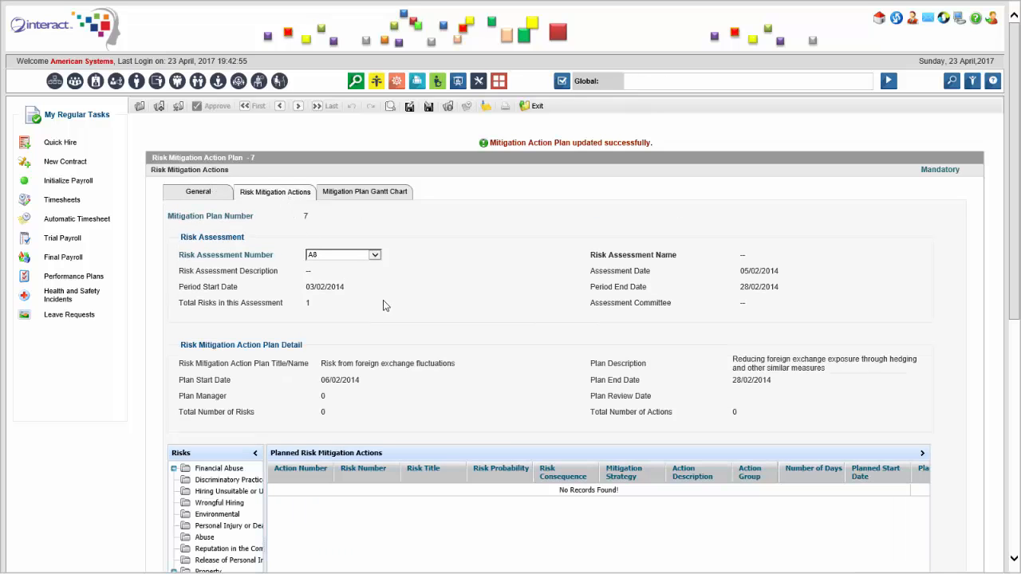
scroll(415, 307, down, 3)
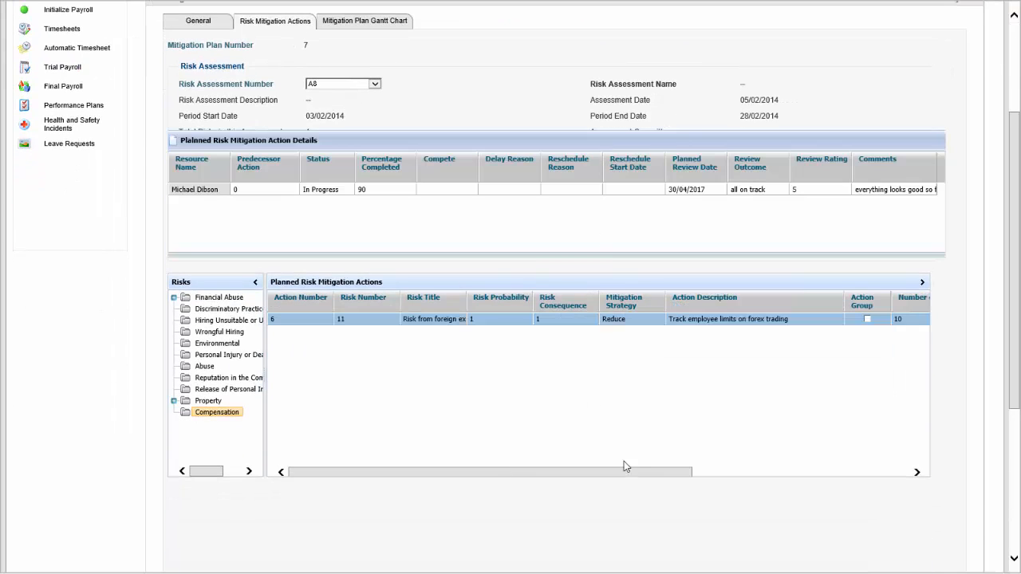
drag(654, 477, 888, 524)
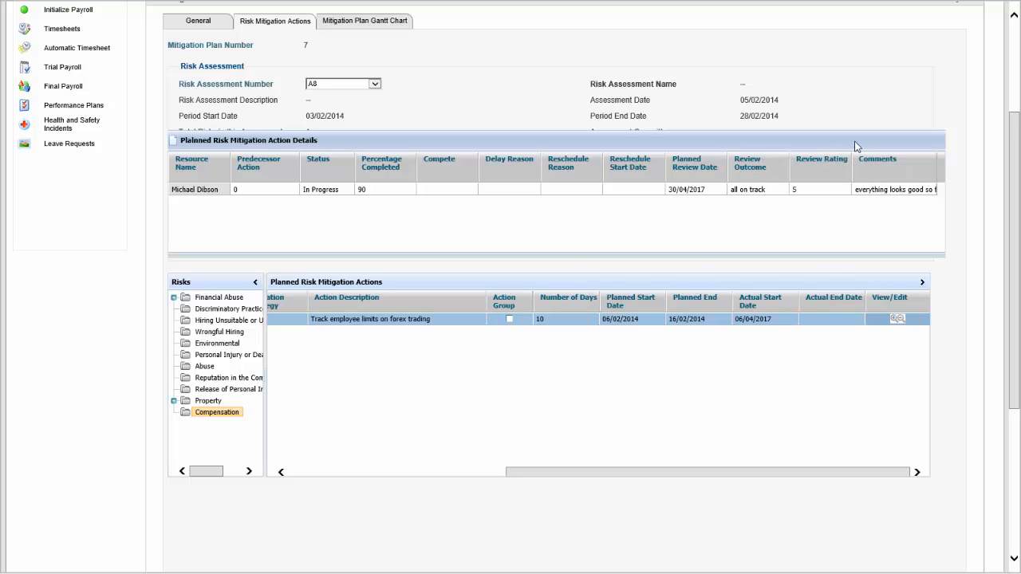
drag(855, 144, 734, 155)
click(888, 152)
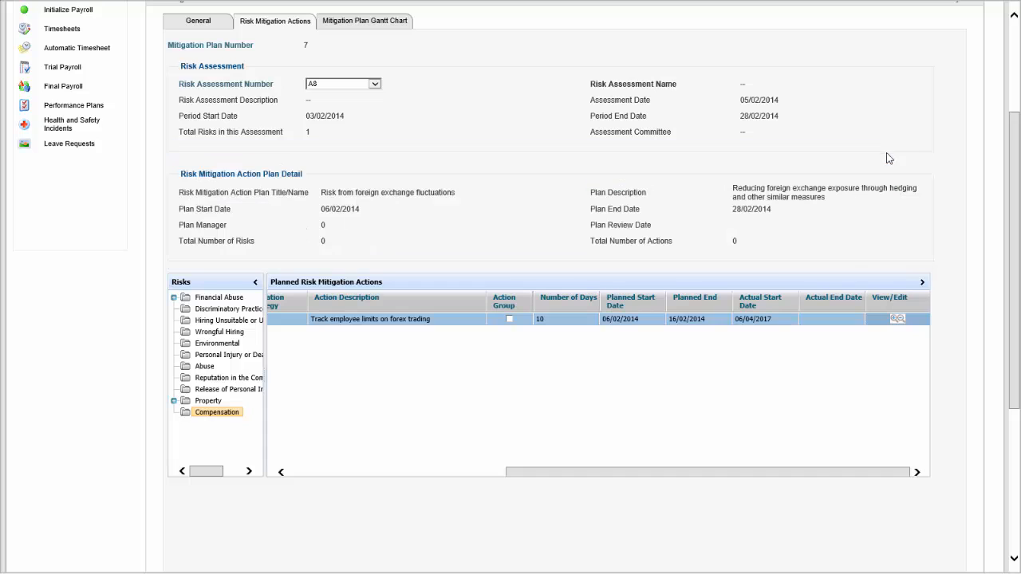
View the Gantt chart of mitigation plan 7 and return to the plan's general information.
click(379, 21)
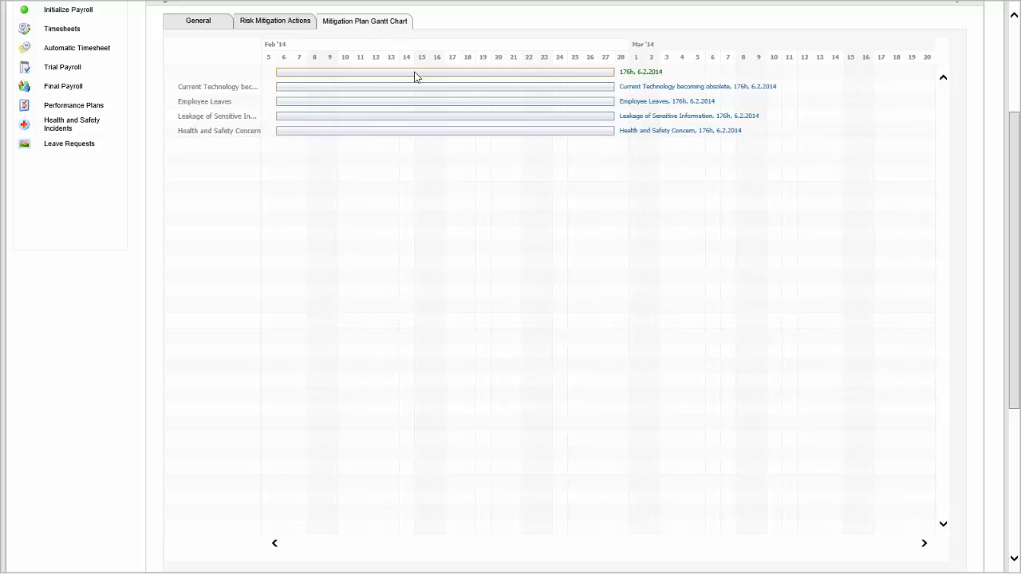
click(210, 22)
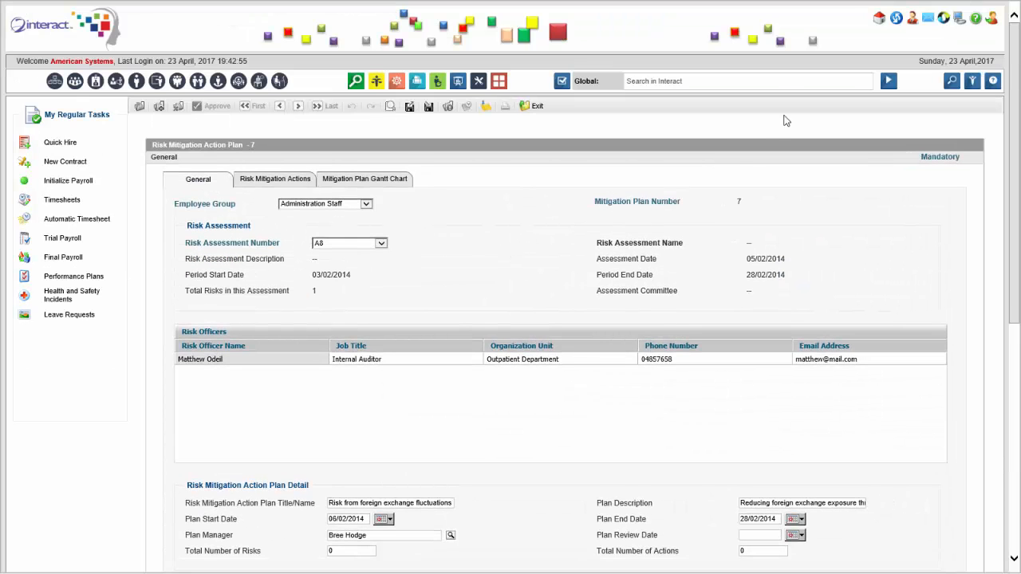
Search globally for "review miti".
click(705, 83)
text(review miti)
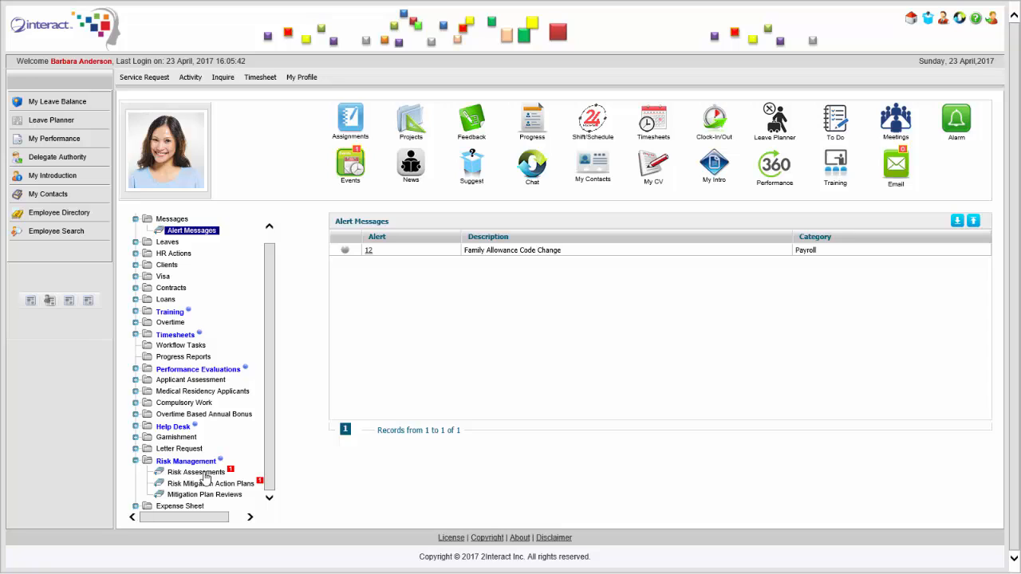
Look through the employee's pending risk assessments, risk mitigation action plans and mitigation plan reviews.
click(196, 472)
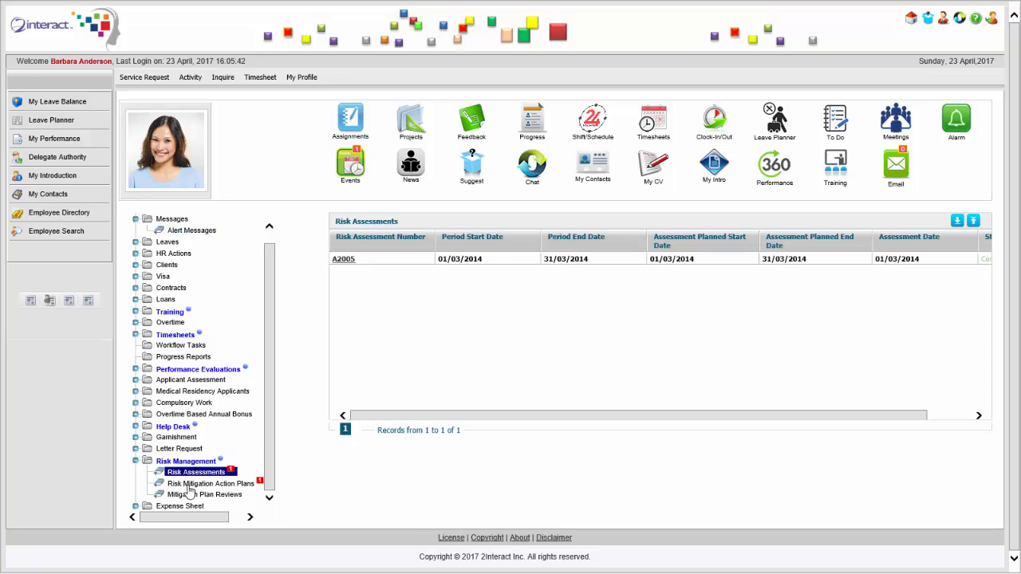
click(192, 484)
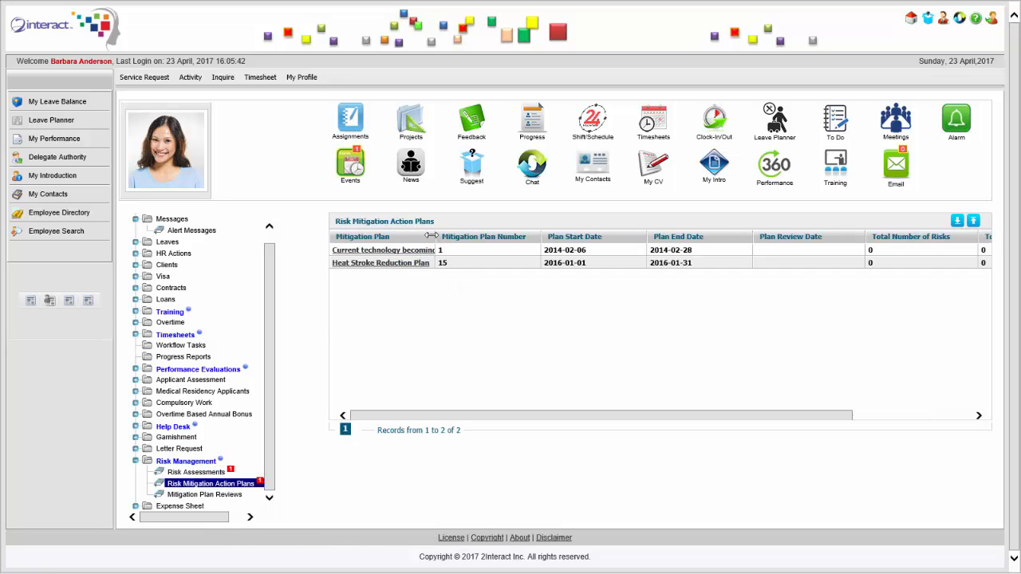
click(204, 495)
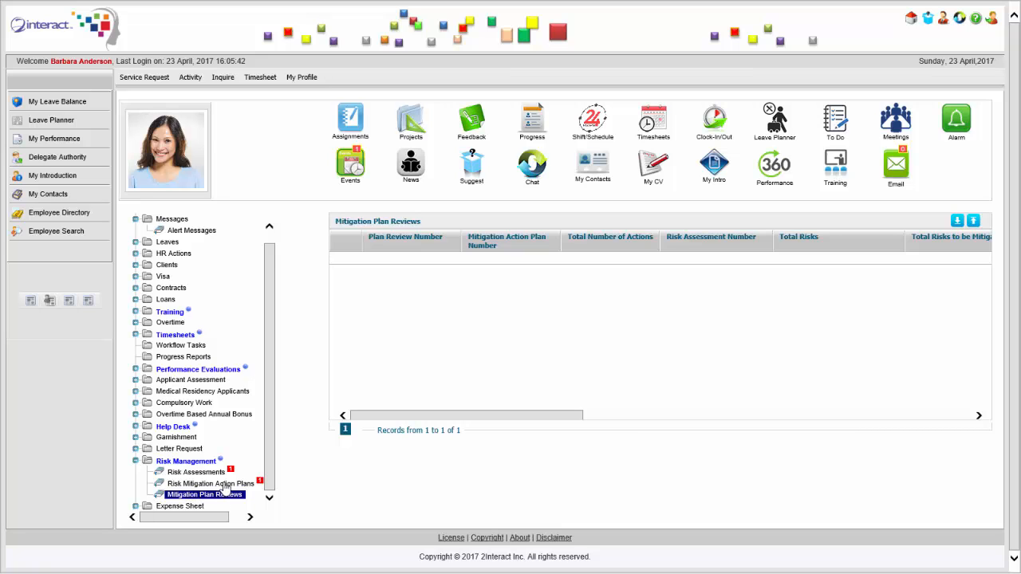
Review the employee's mitigation plan 1, its planned actions and Gantt chart, and return to the pending risk management activities.
click(226, 484)
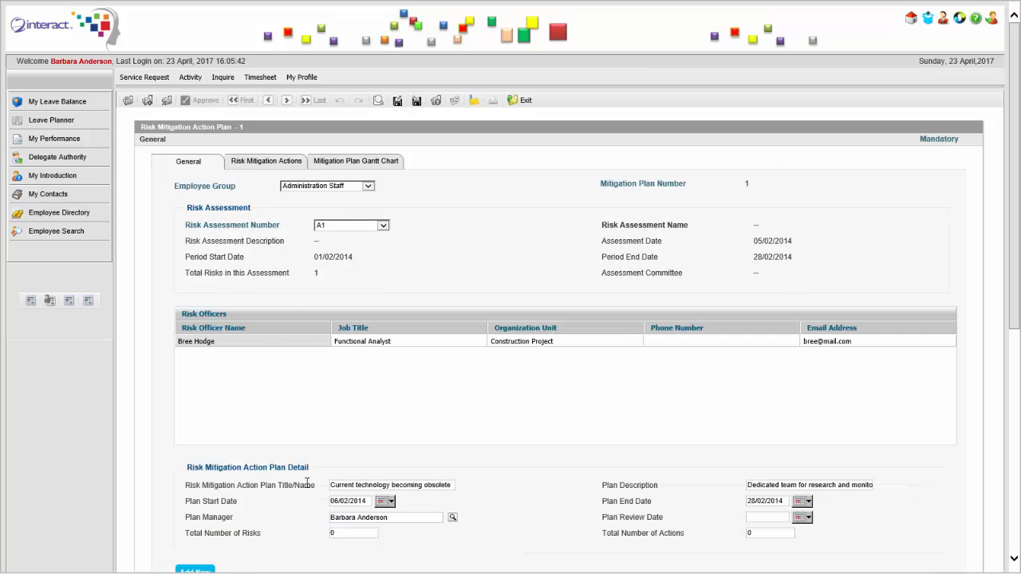
click(291, 165)
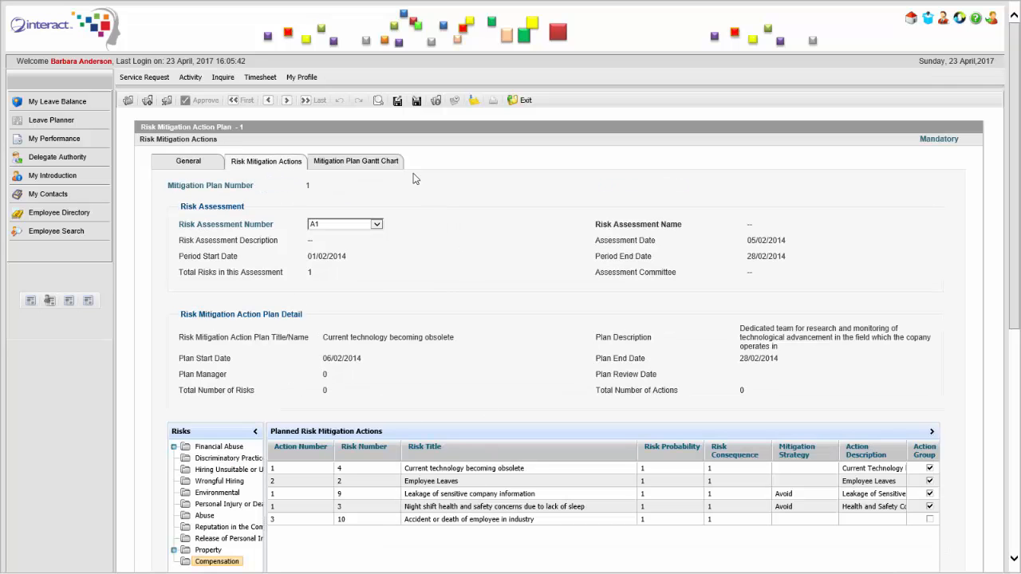
click(388, 166)
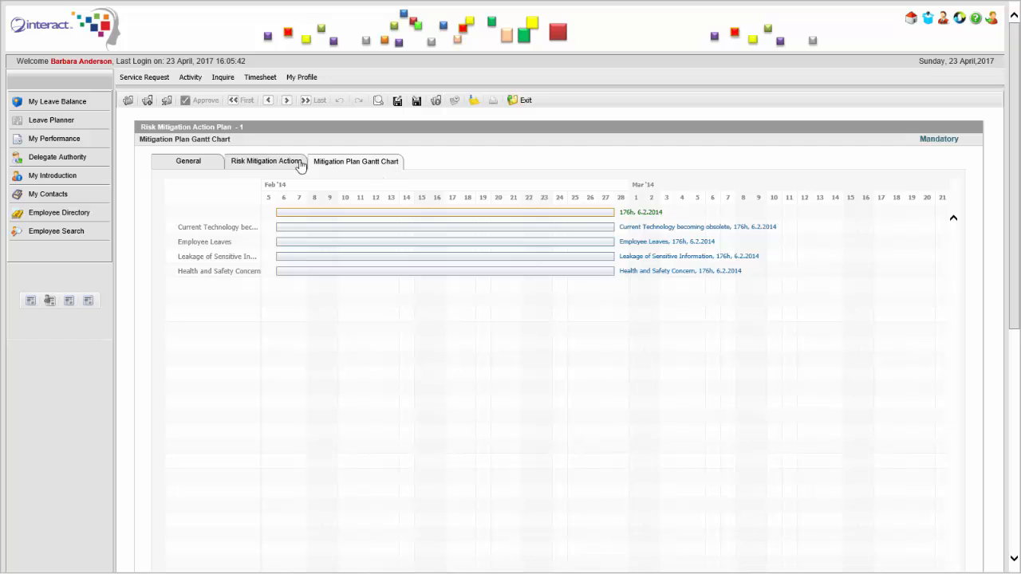
click(185, 163)
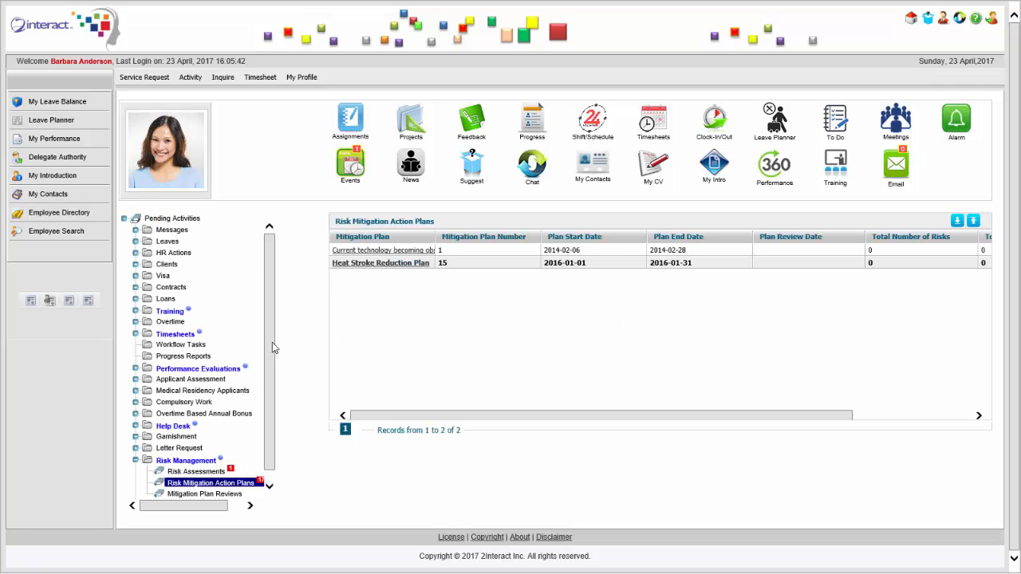
scroll(272, 343, down, 1)
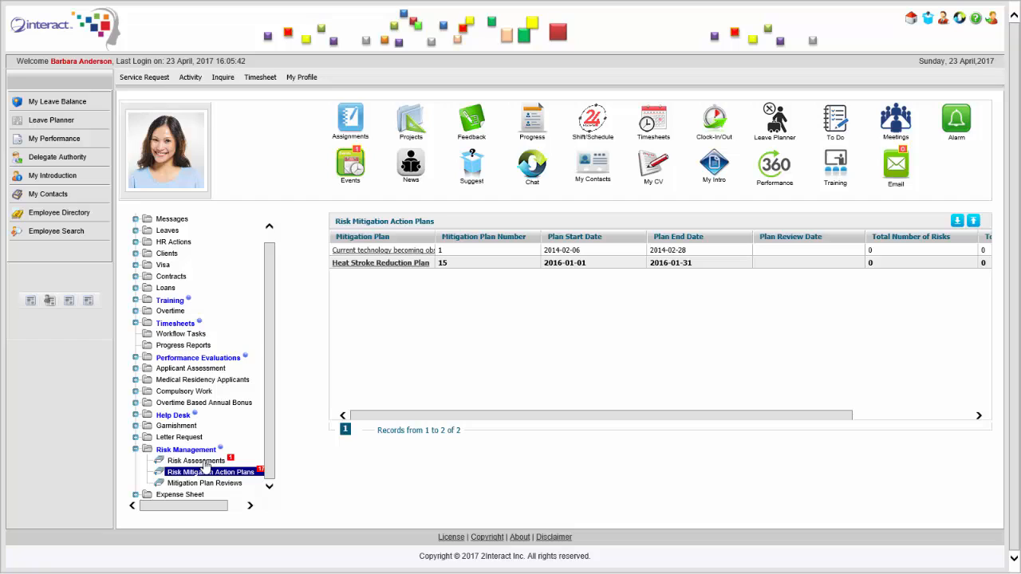